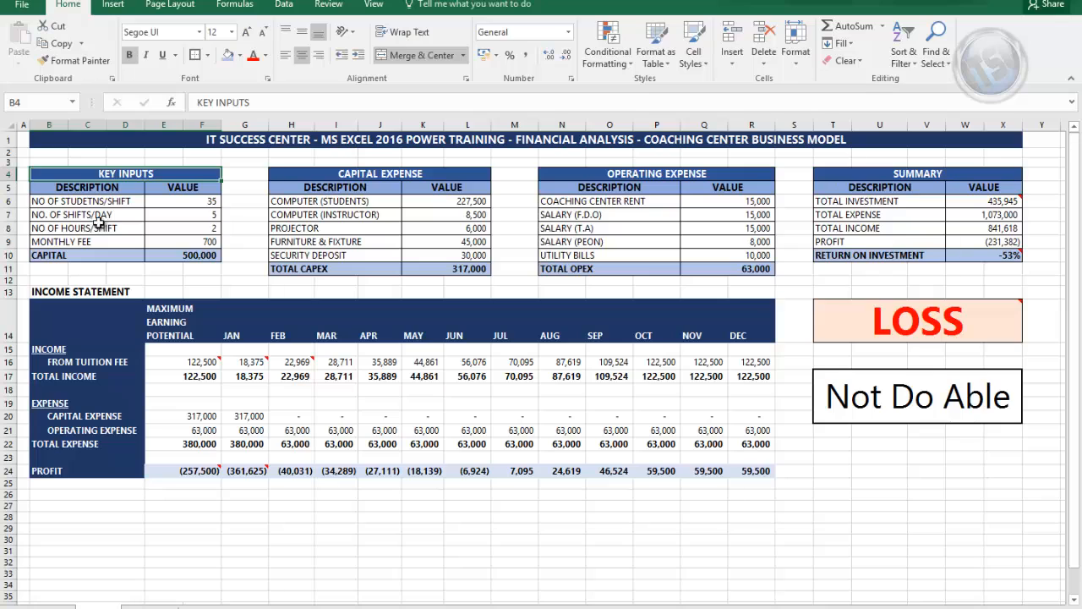
Set the number of students per shift in the Key Inputs table to 30.
click(102, 206)
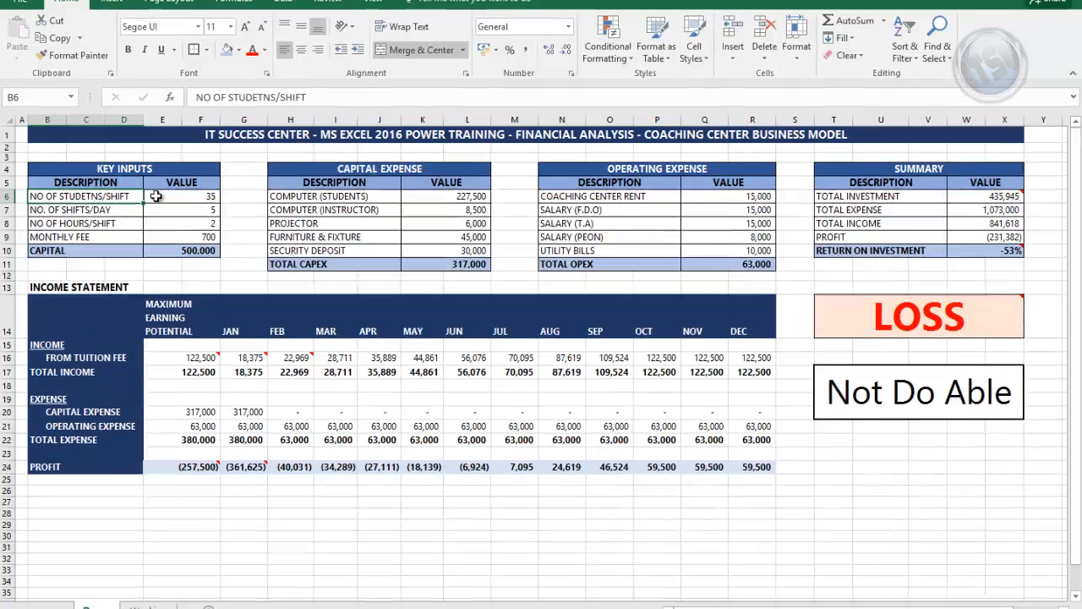
click(156, 196)
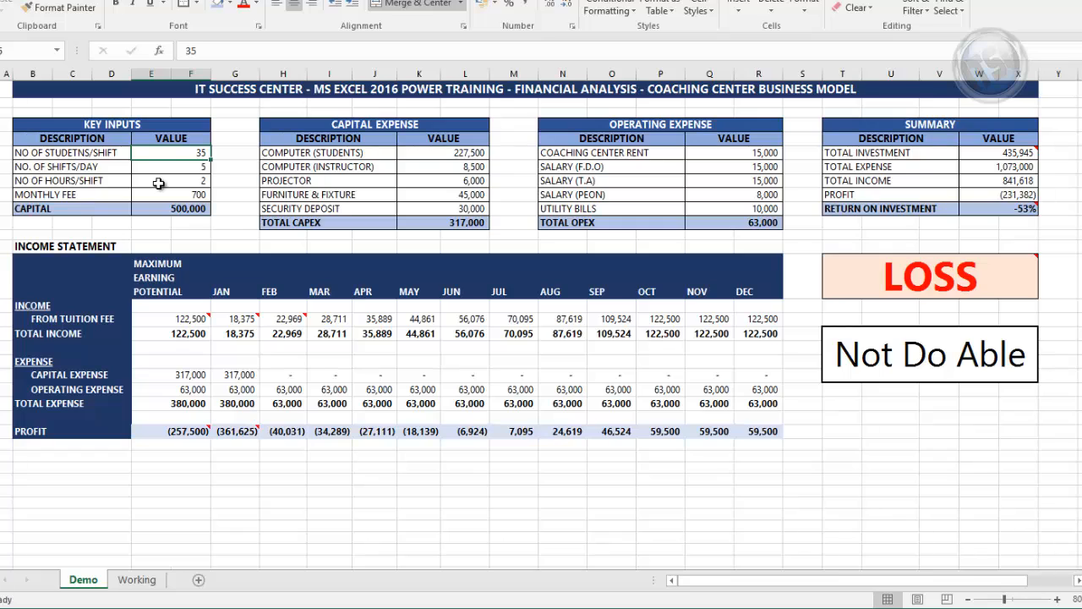
text(3)
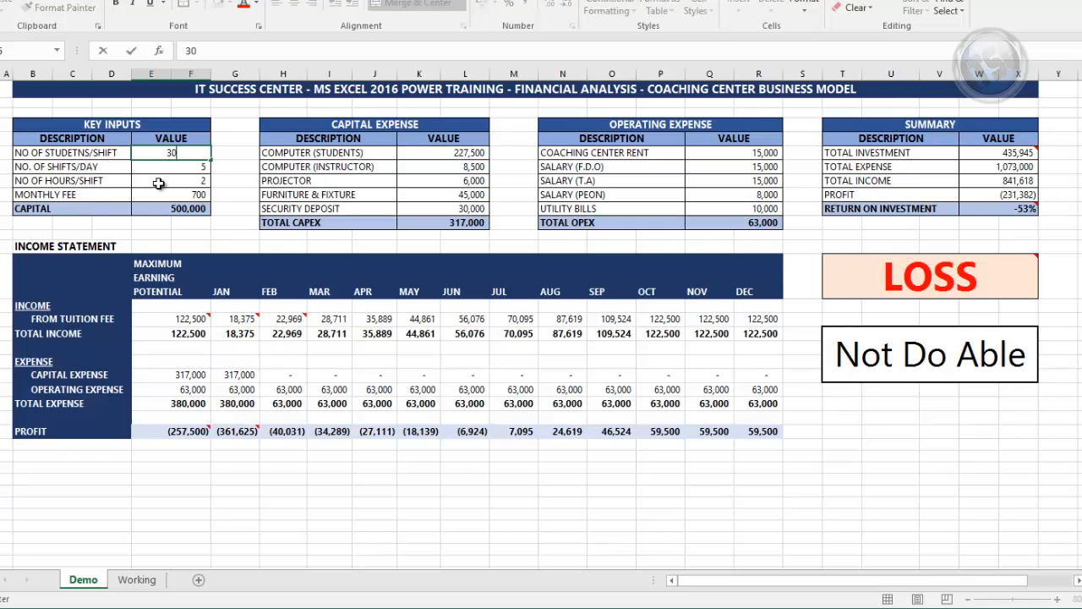
text(0)
key(Return)
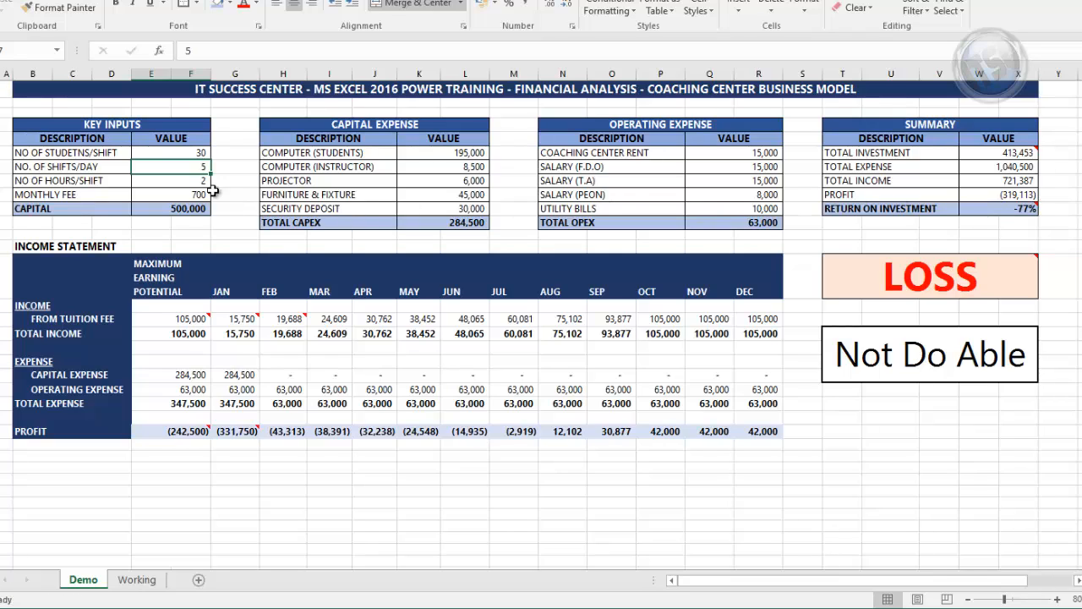
Restore the number of students per shift to 35.
click(202, 153)
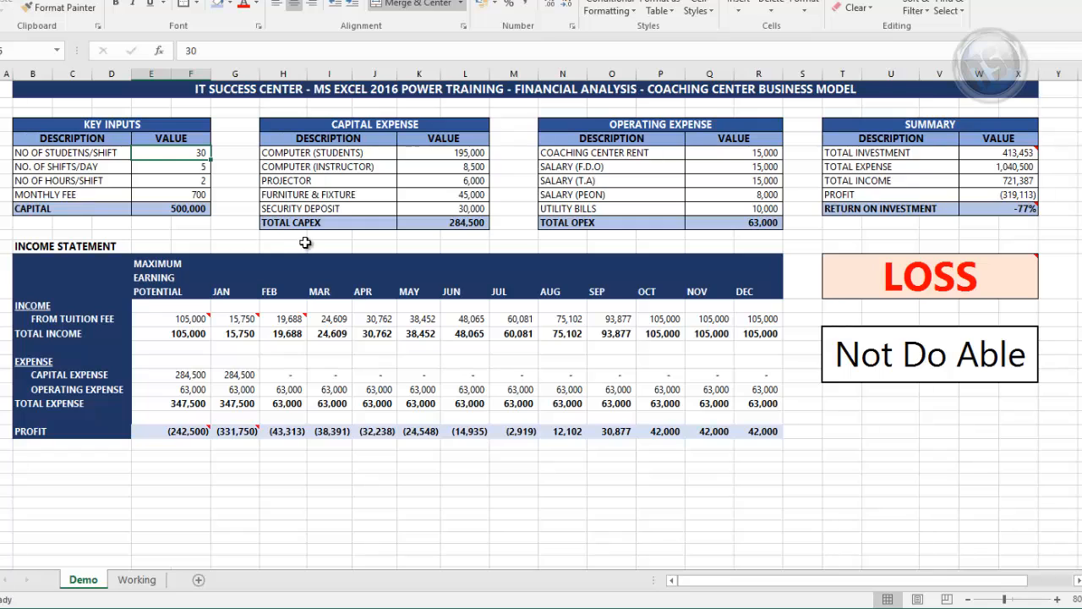
text(35)
key(Return)
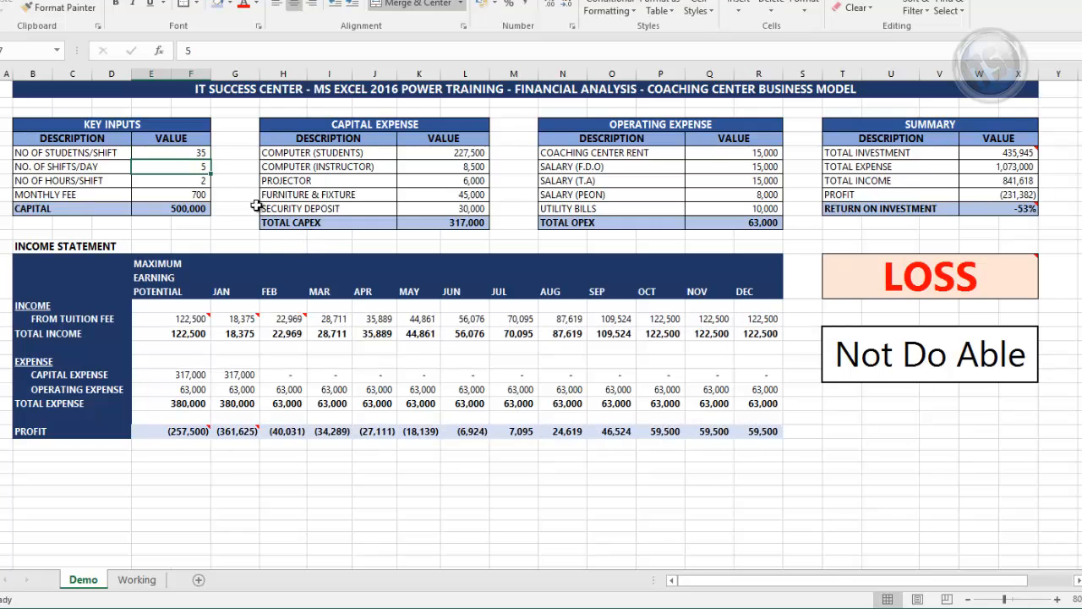
Set the monthly fee in the Key Inputs table to 1200 and check the return on investment.
click(197, 195)
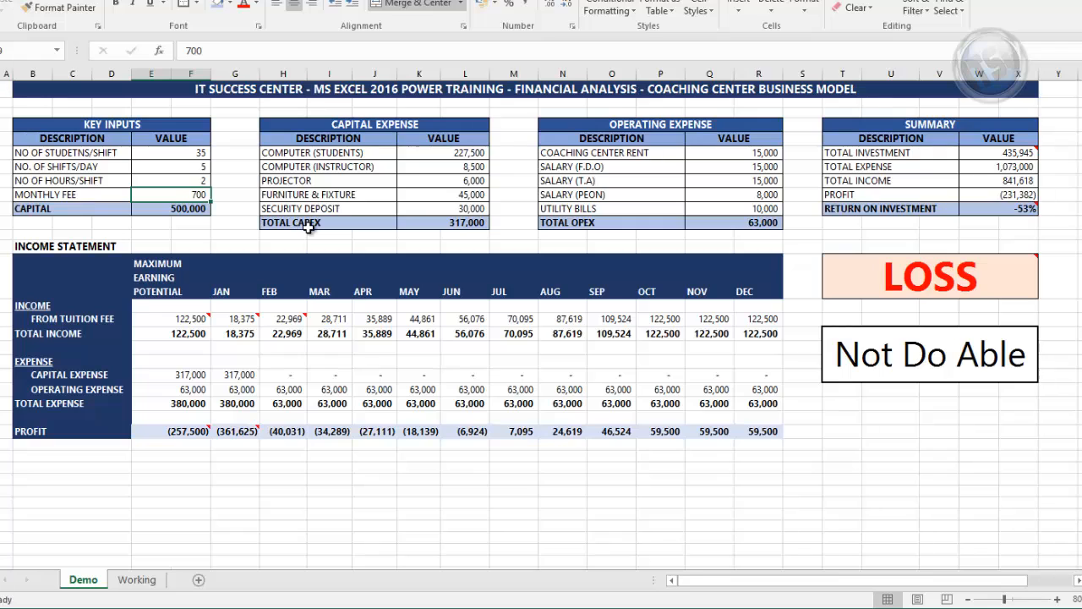
text(1200)
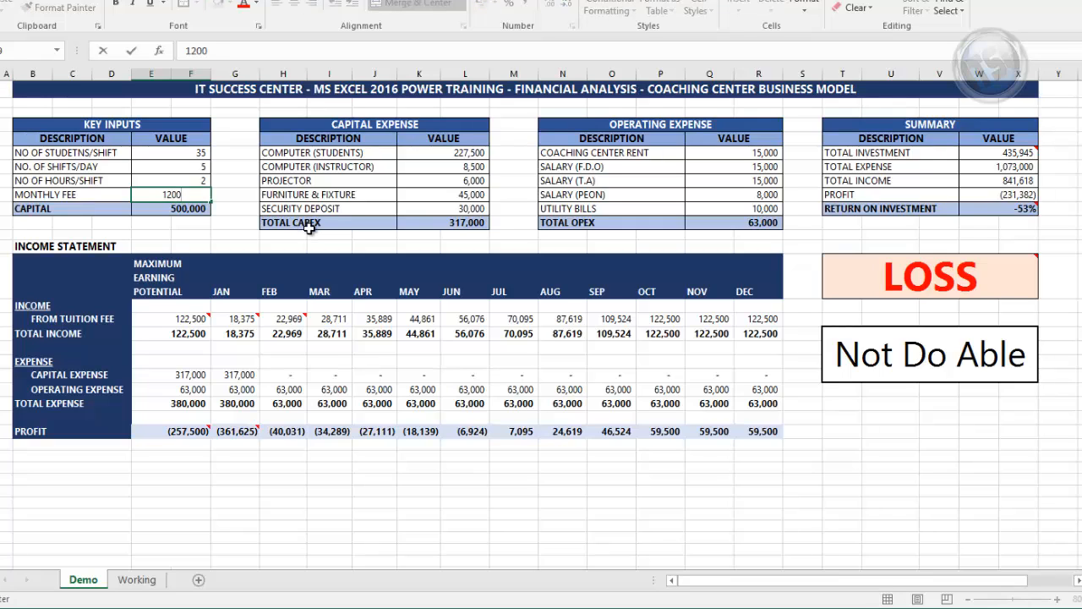
key(Return)
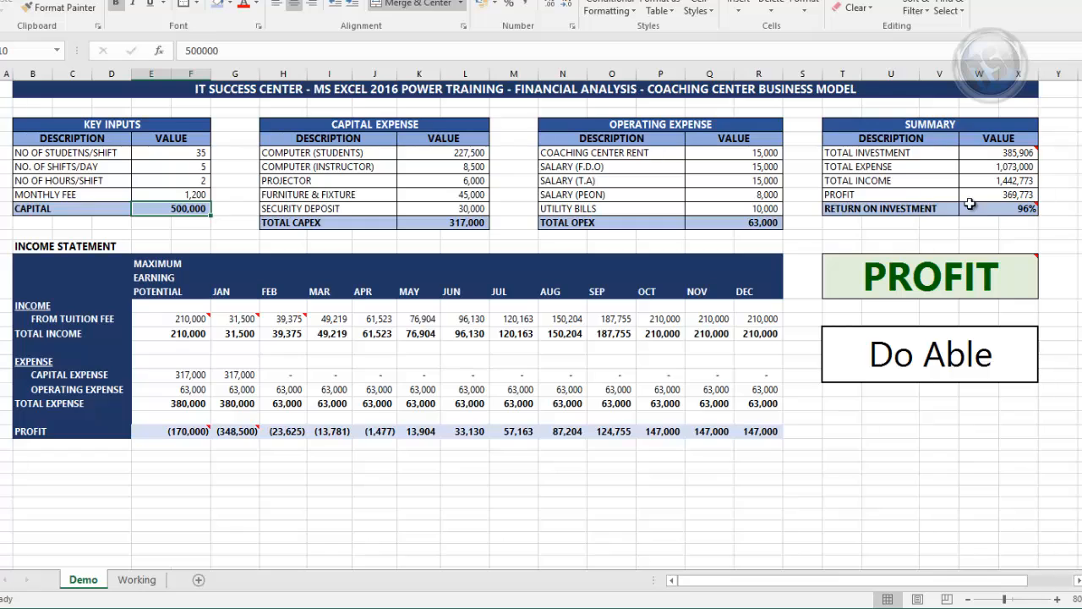
mouse_move(1005, 208)
Inspect the formula behind the student computers value in the Capital Expense table without changing it.
click(462, 152)
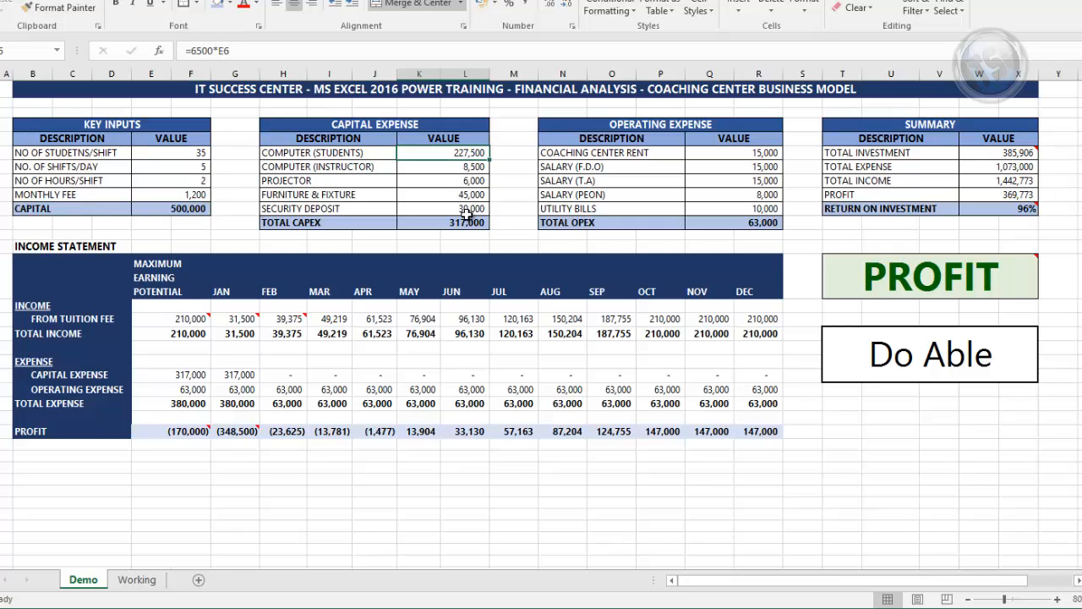
key(F2)
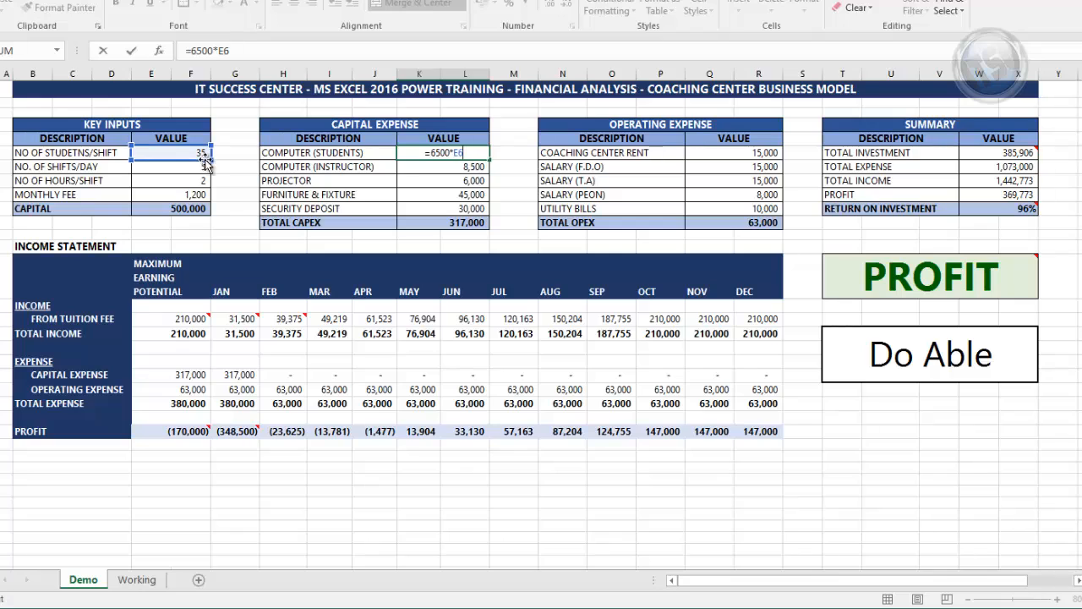
key(Return)
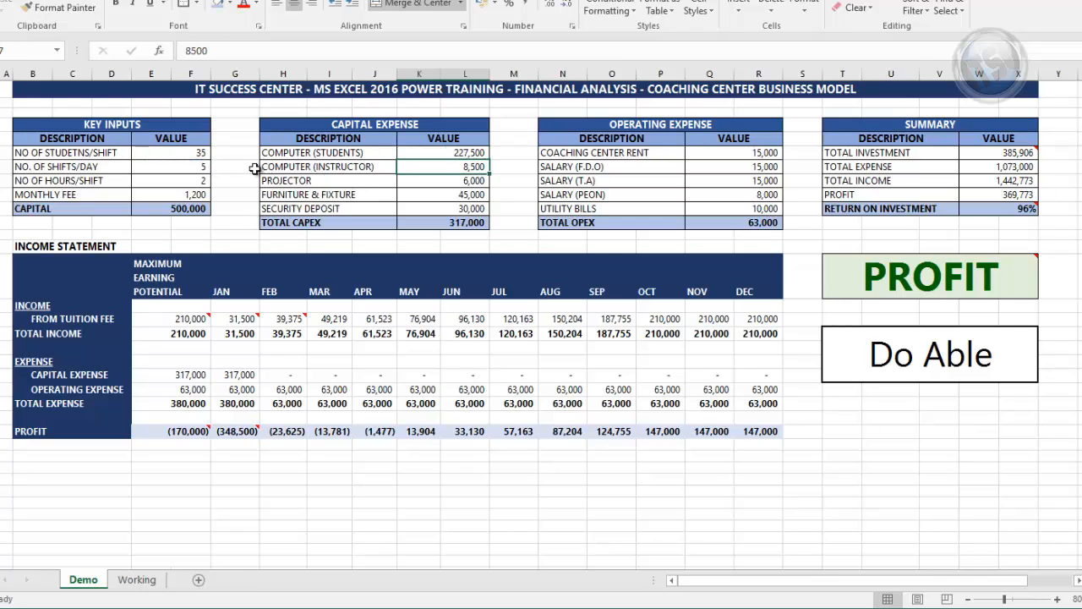
Set the number of students per shift to 25 to test its effect on the student computers cost.
click(202, 156)
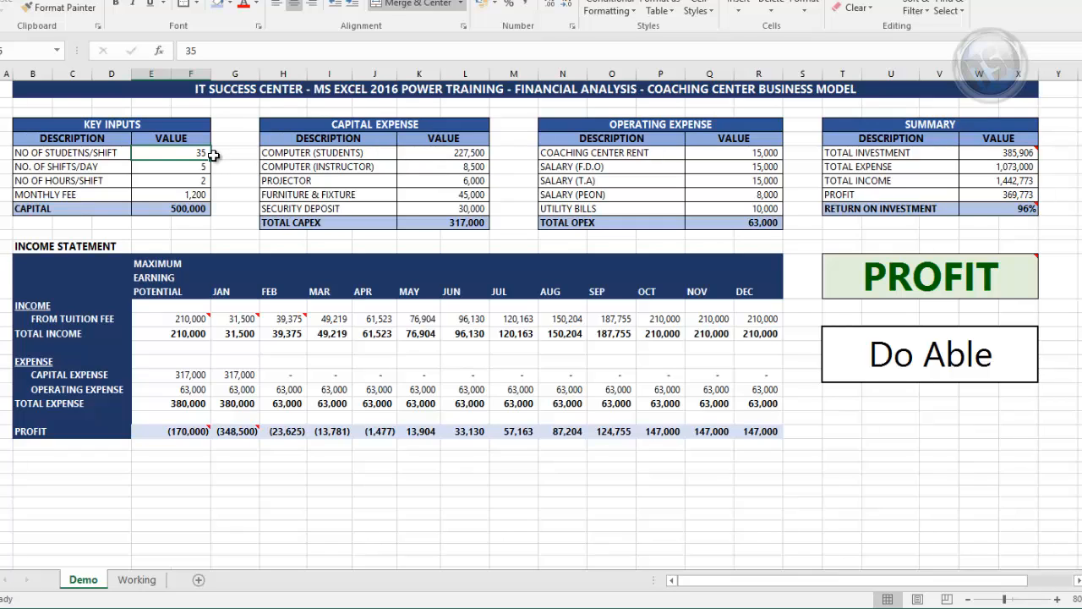
text(25)
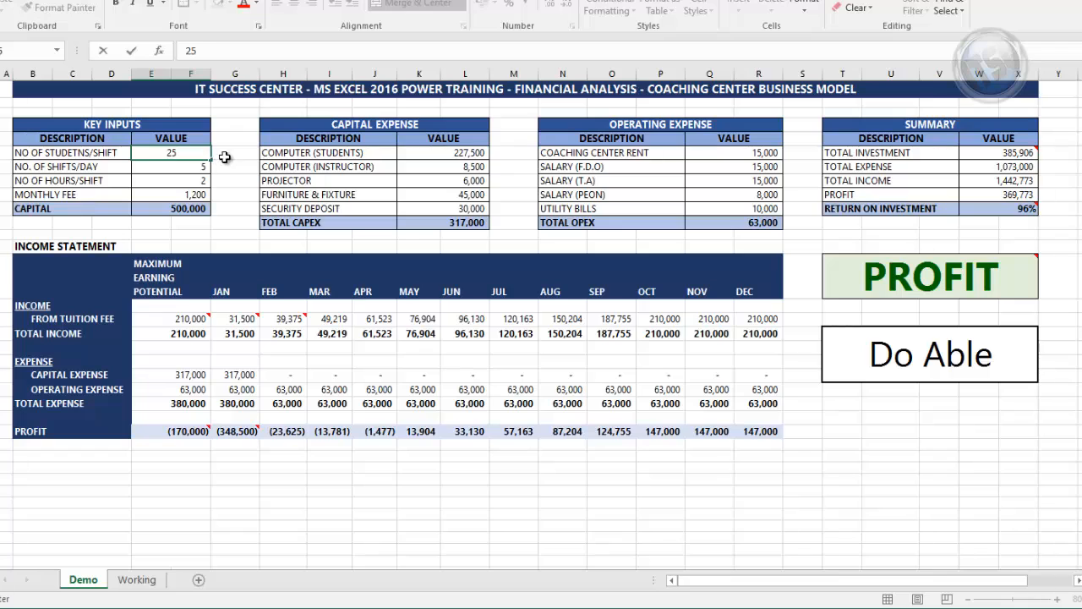
key(Return)
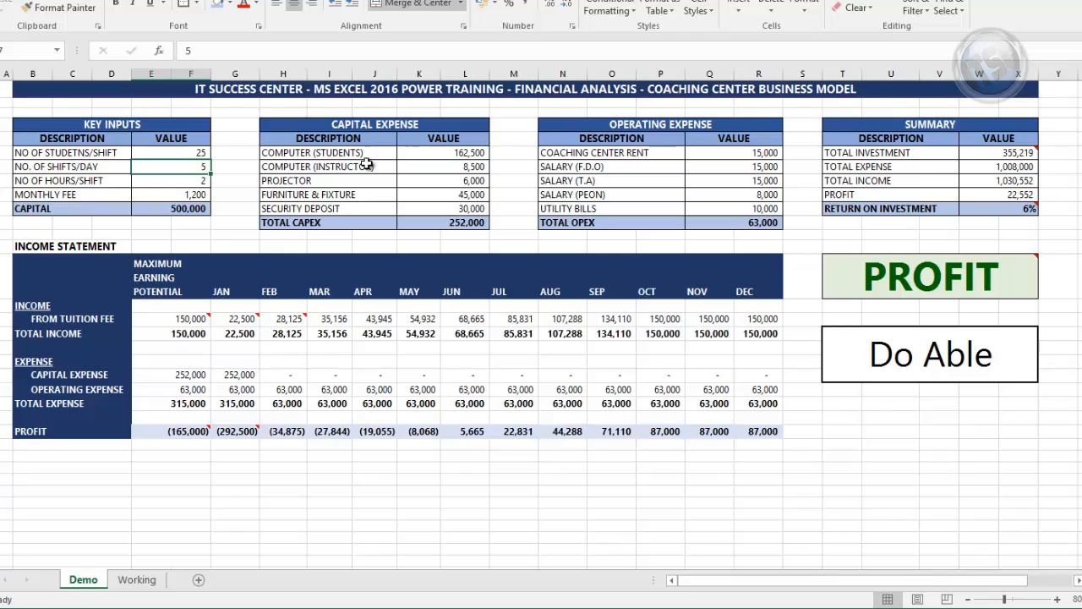
Return the number of students per shift to 35 in the Key Inputs table.
click(201, 152)
text(35)
key(Return)
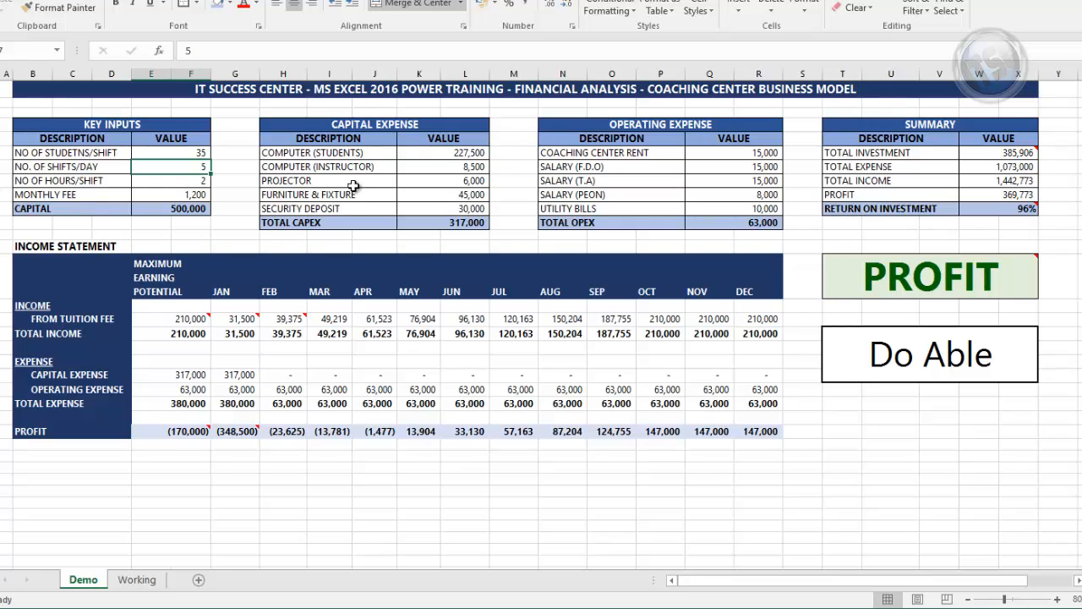
Highlight the Key Inputs, Capital Expense and Operating Expense tables one at a time.
drag(120, 127, 126, 211)
drag(363, 124, 369, 218)
drag(614, 125, 622, 222)
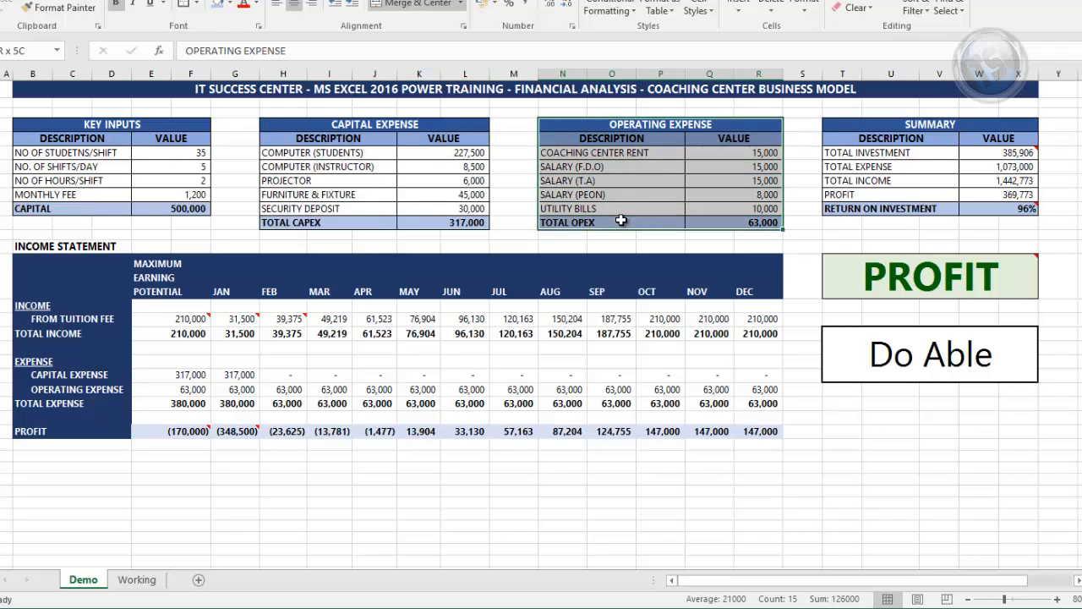
Try an instructor computer cost of 20000, check the return on investment, and undo the change.
click(459, 168)
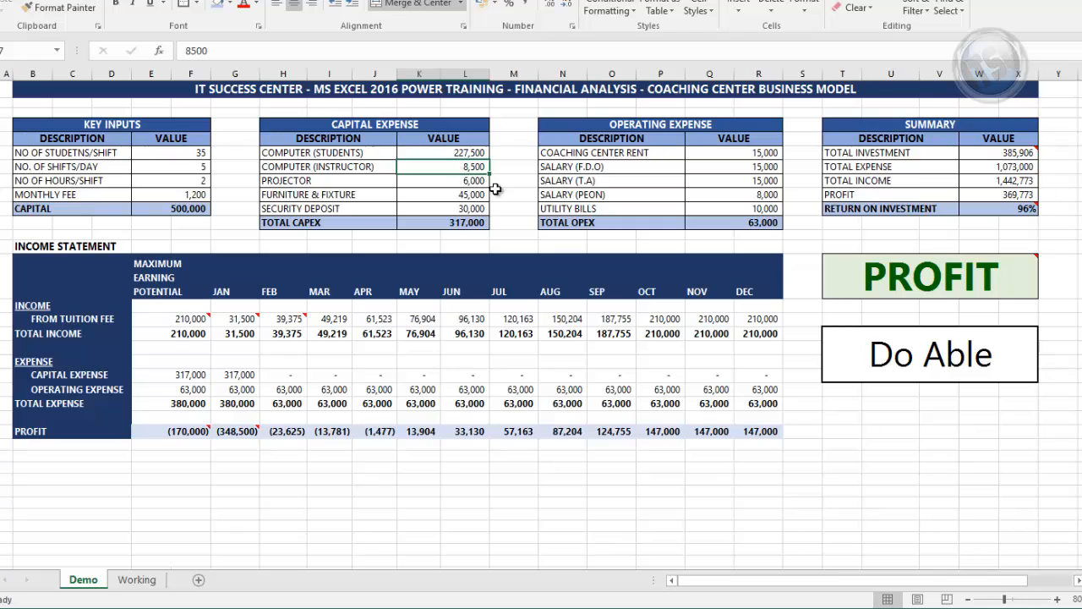
text(20000)
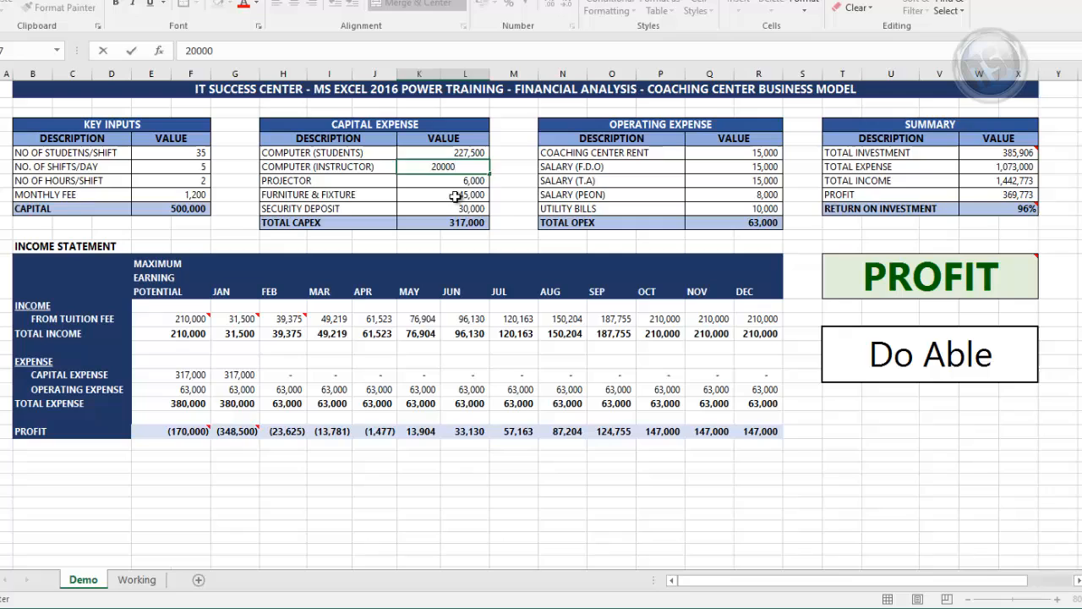
key(Return)
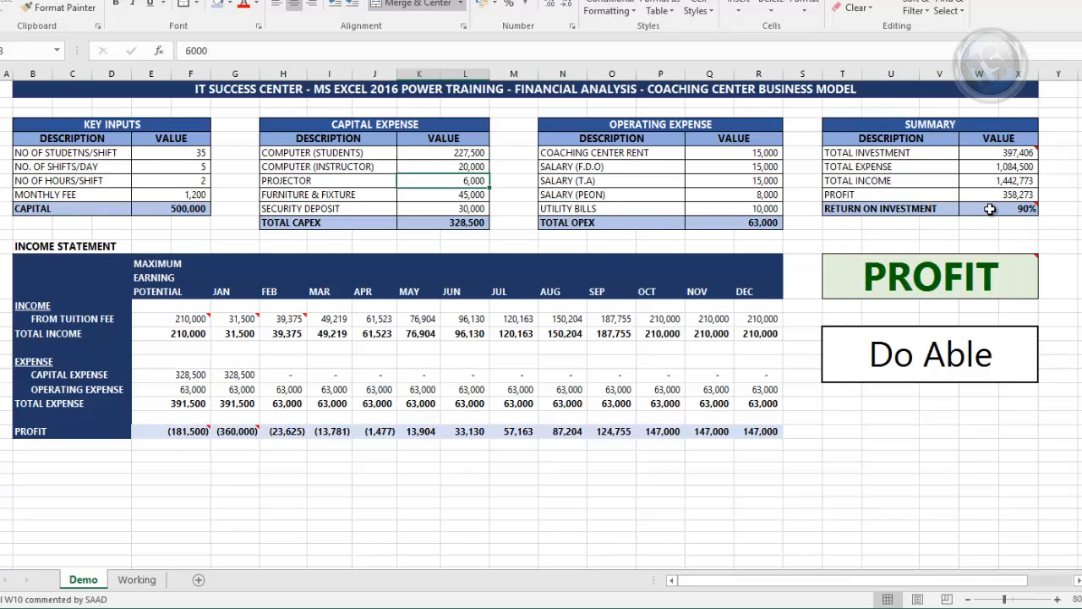
mouse_move(989, 207)
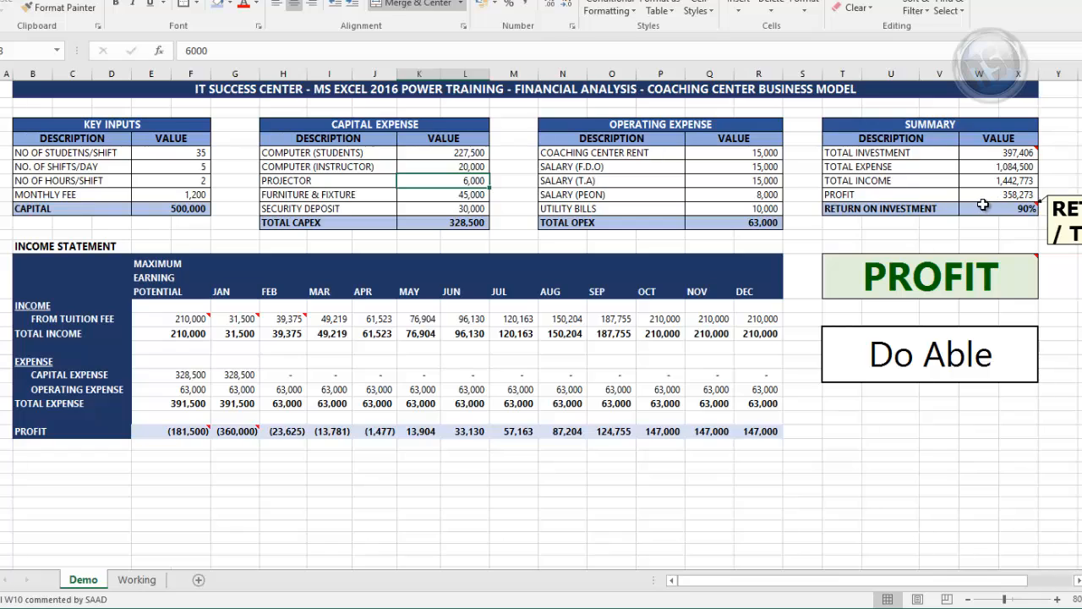
key(ctrl+z)
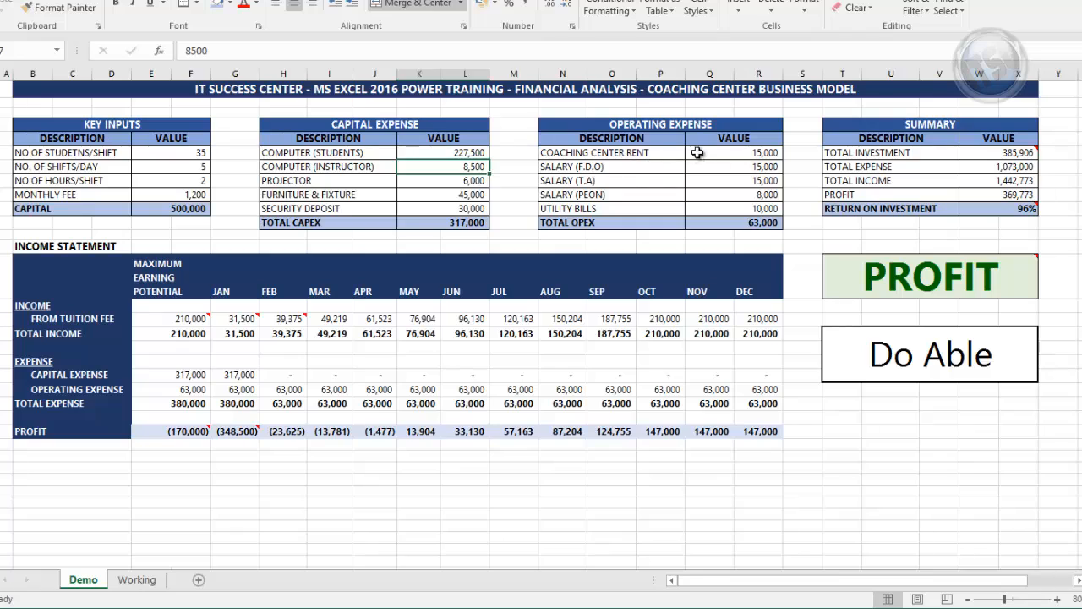
Try a coaching center rent of 25000 in the Operating Expense table and undo the change.
click(749, 152)
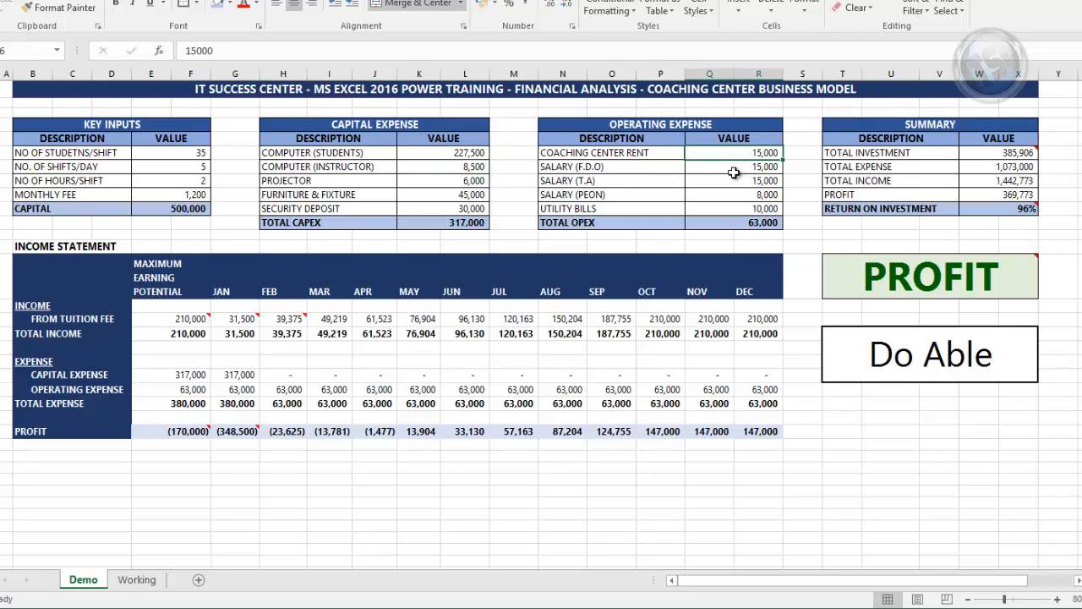
text(25,00)
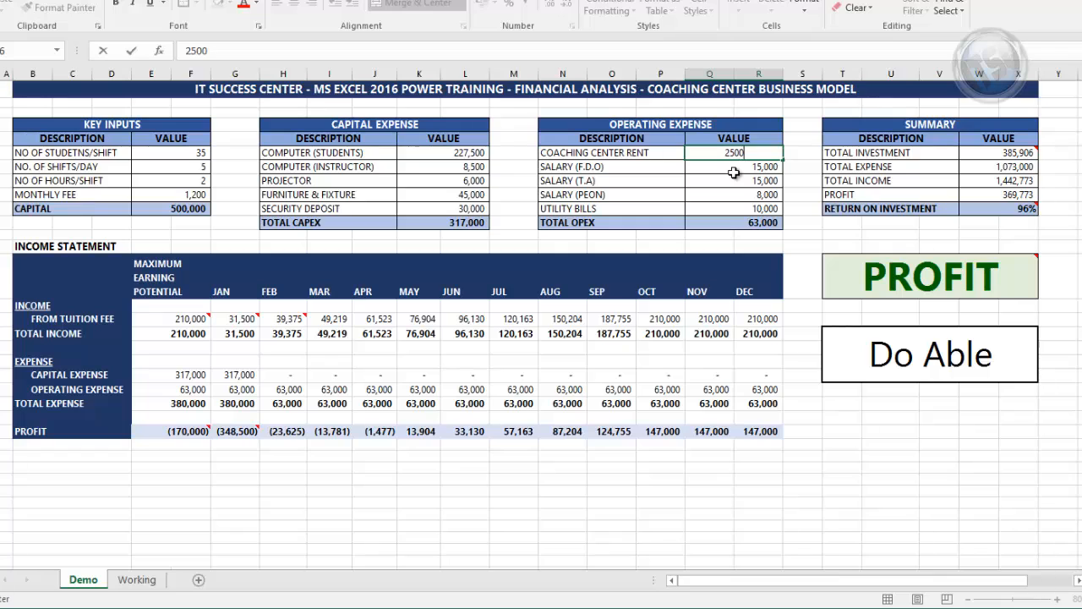
text(0)
key(Return)
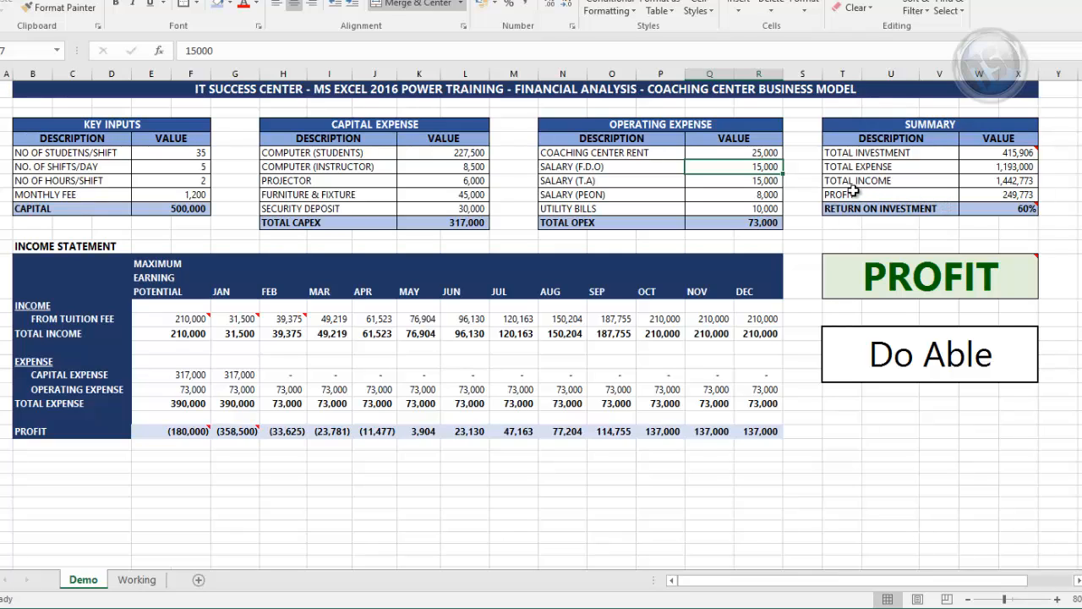
key(ctrl+z)
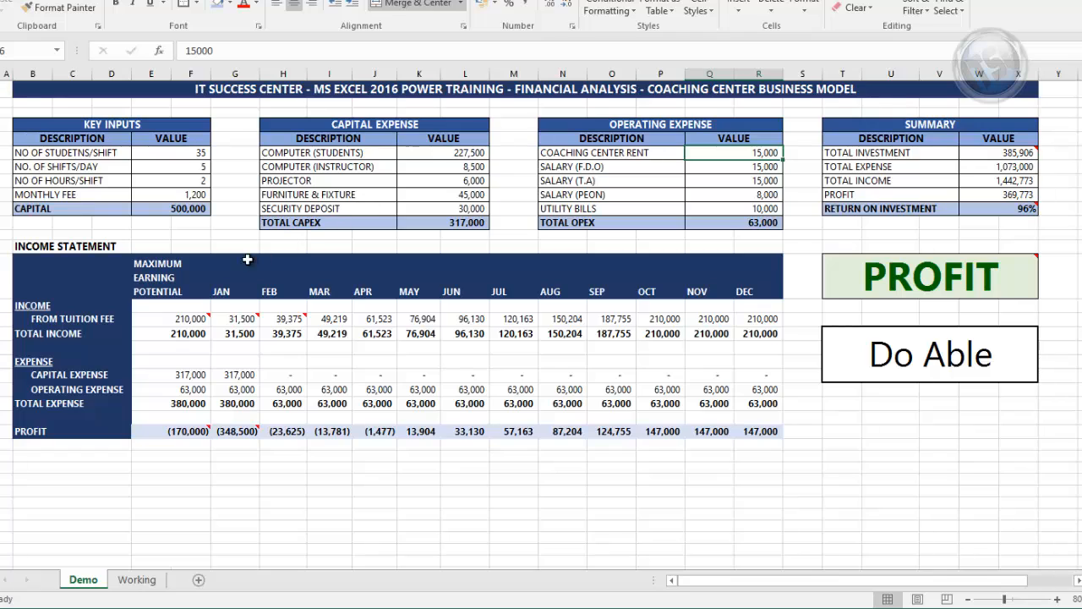
Read the cell notes on the maximum, January and February tuition income and on the maximum and January profit.
mouse_move(195, 322)
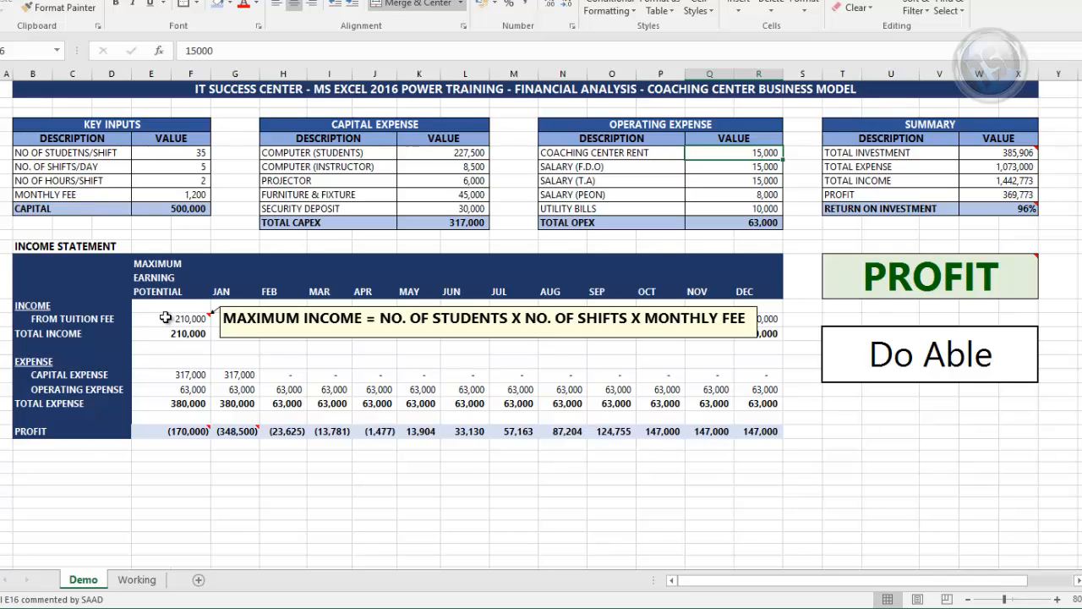
mouse_move(230, 319)
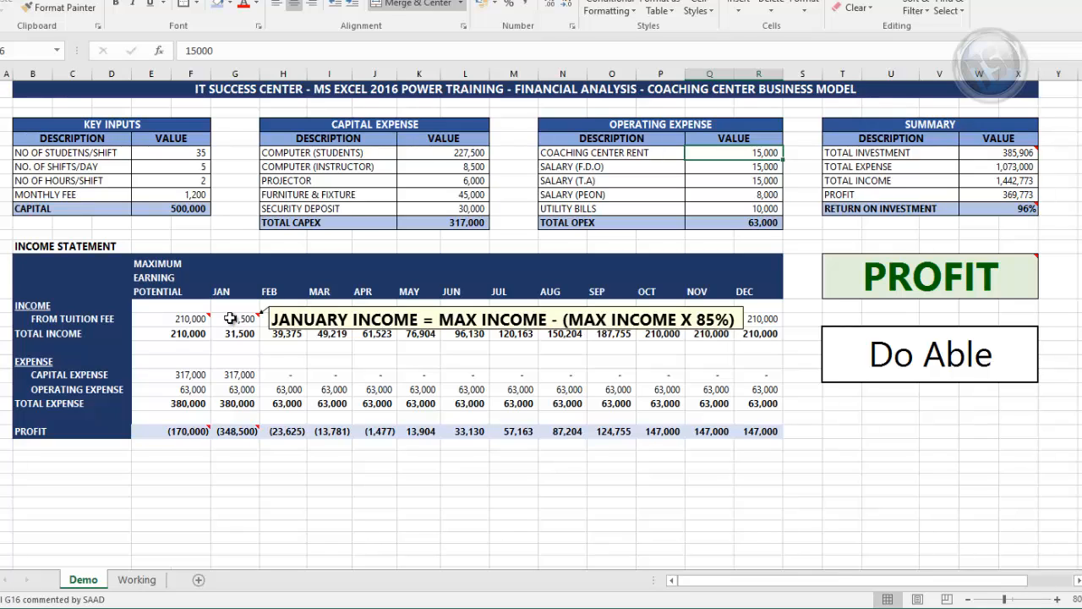
mouse_move(293, 320)
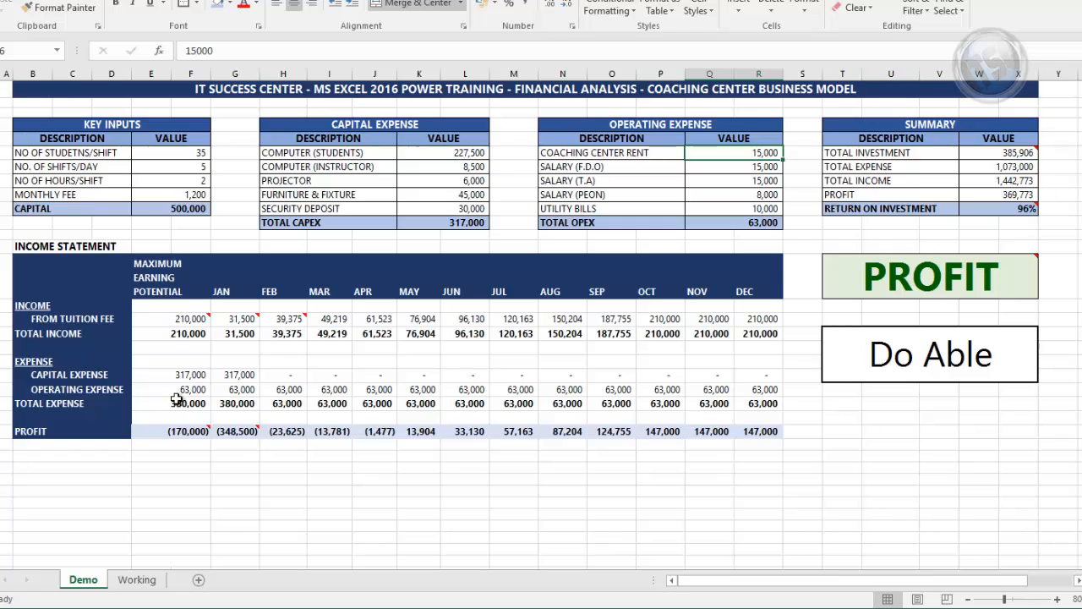
mouse_move(187, 431)
mouse_move(250, 431)
Read the cell notes on total investment and return on investment in the Summary table.
scroll(541, 321, right, 6)
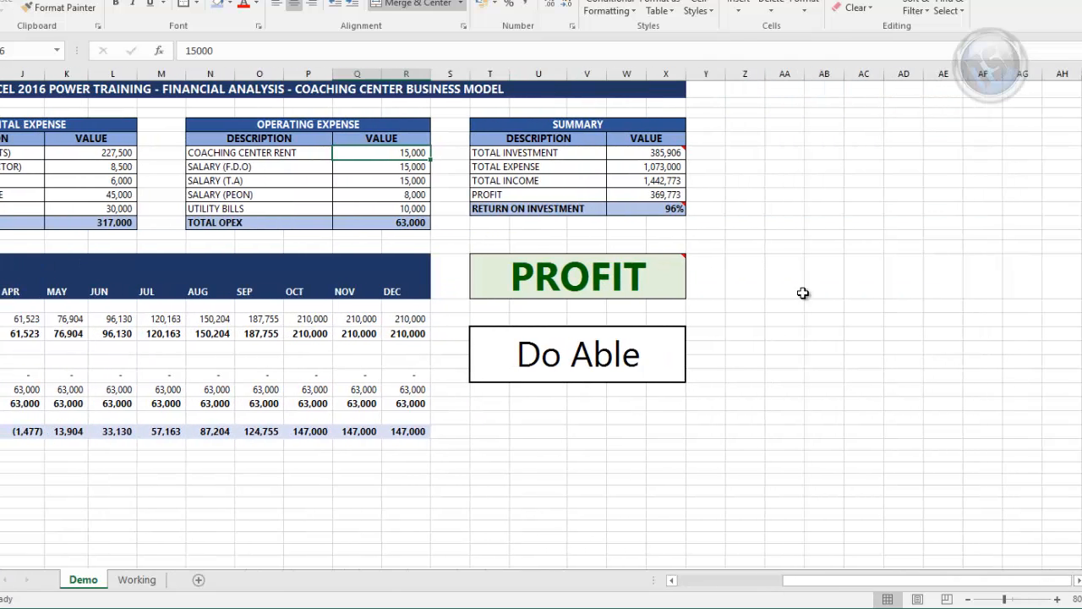
mouse_move(670, 153)
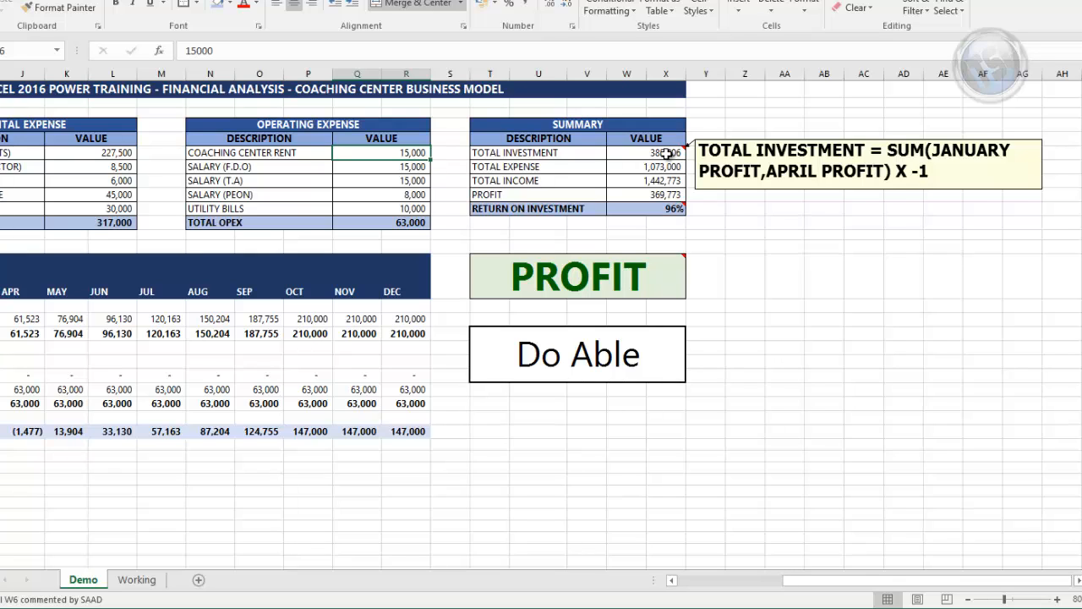
mouse_move(670, 207)
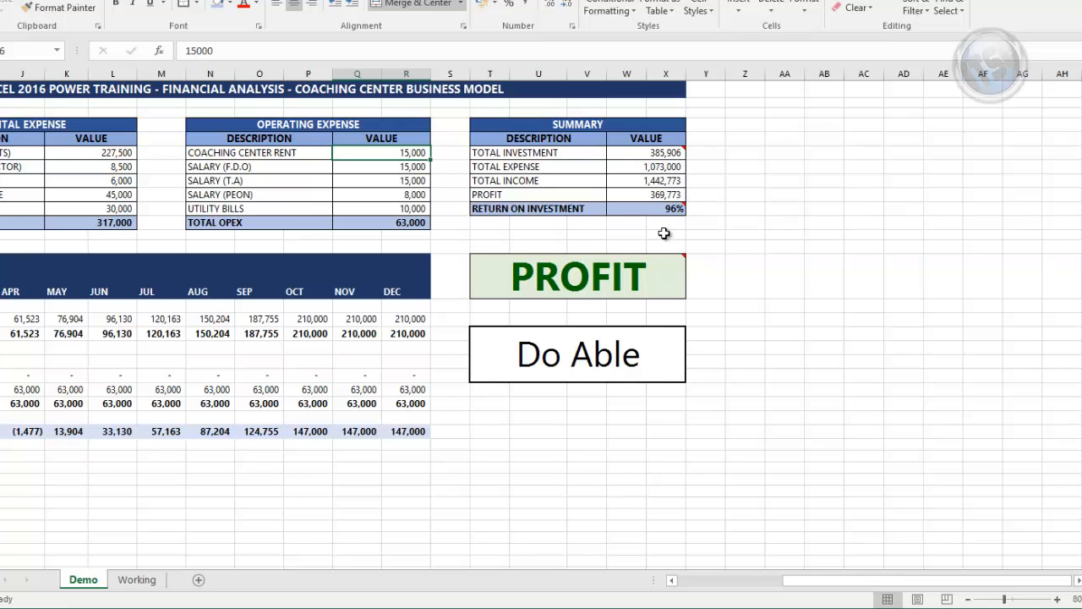
Read the cell note and inspect the IF formula behind the profit-or-loss indicator below the Summary table.
mouse_move(598, 261)
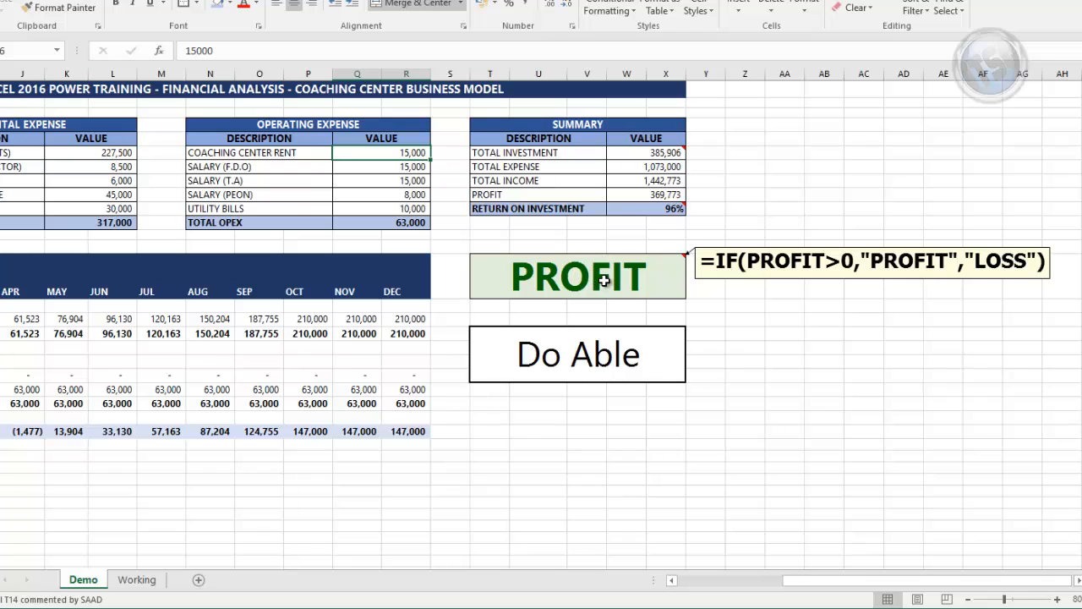
click(603, 278)
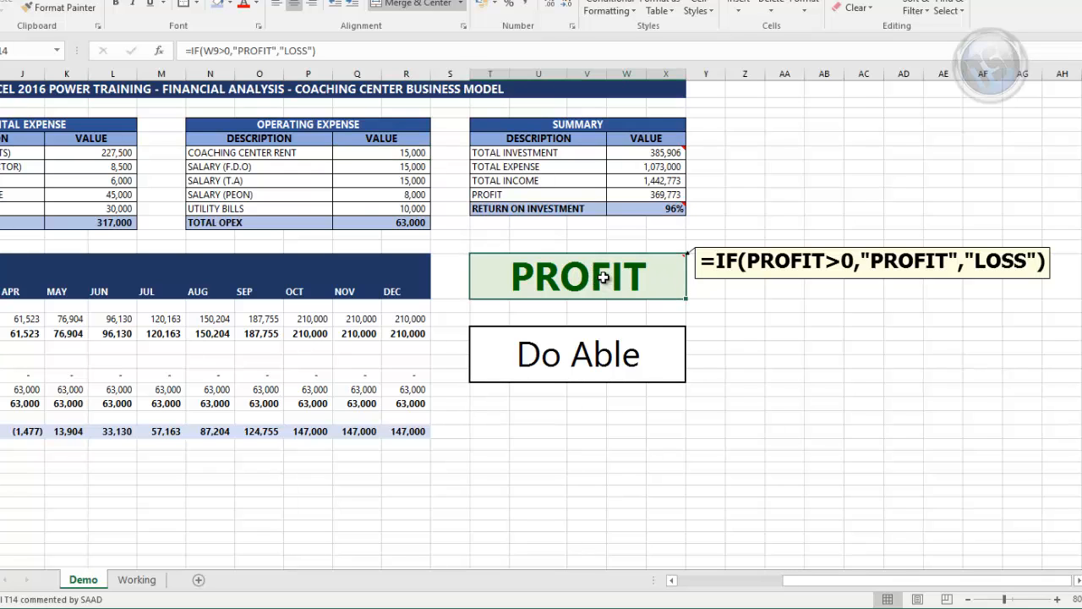
double_click(601, 279)
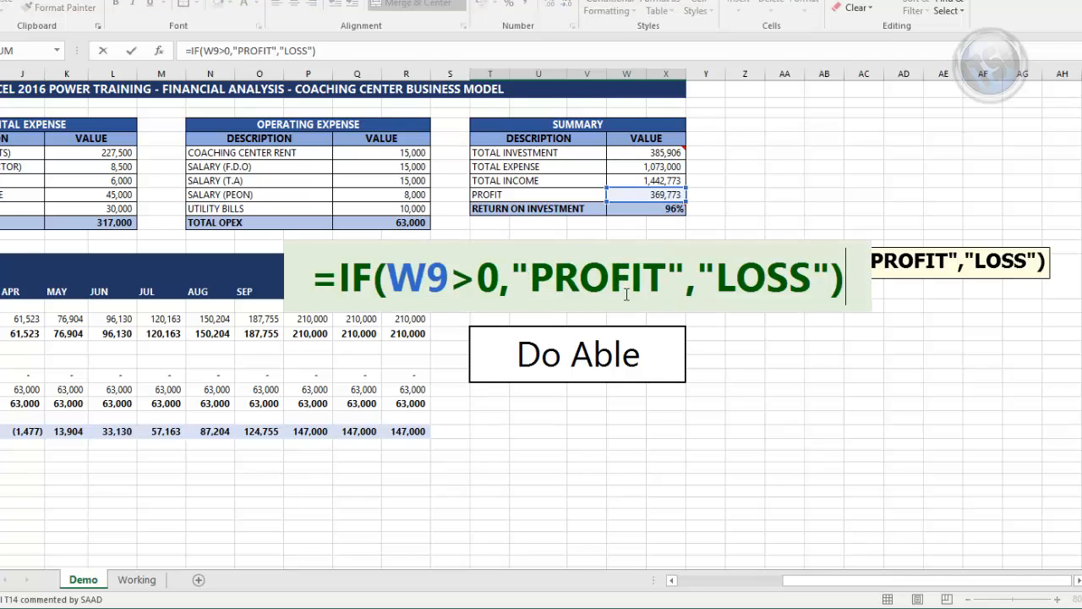
key(Escape)
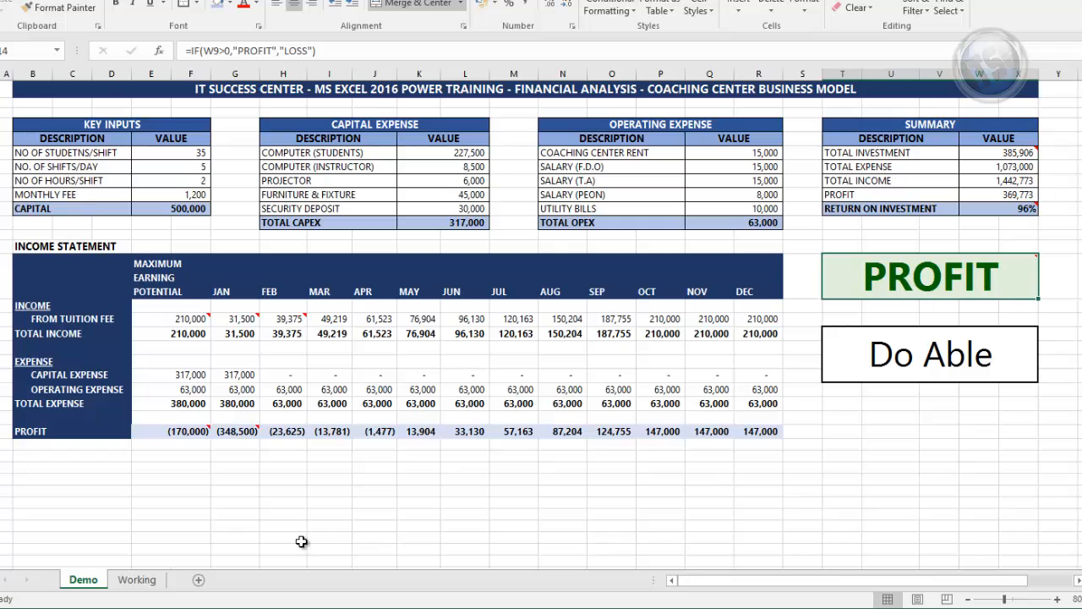
On the Working sheet, clear all income statement figures from tuition fee income down to profit, from Maximum Earning Potential through December.
click(133, 580)
drag(193, 326, 755, 438)
key(Delete)
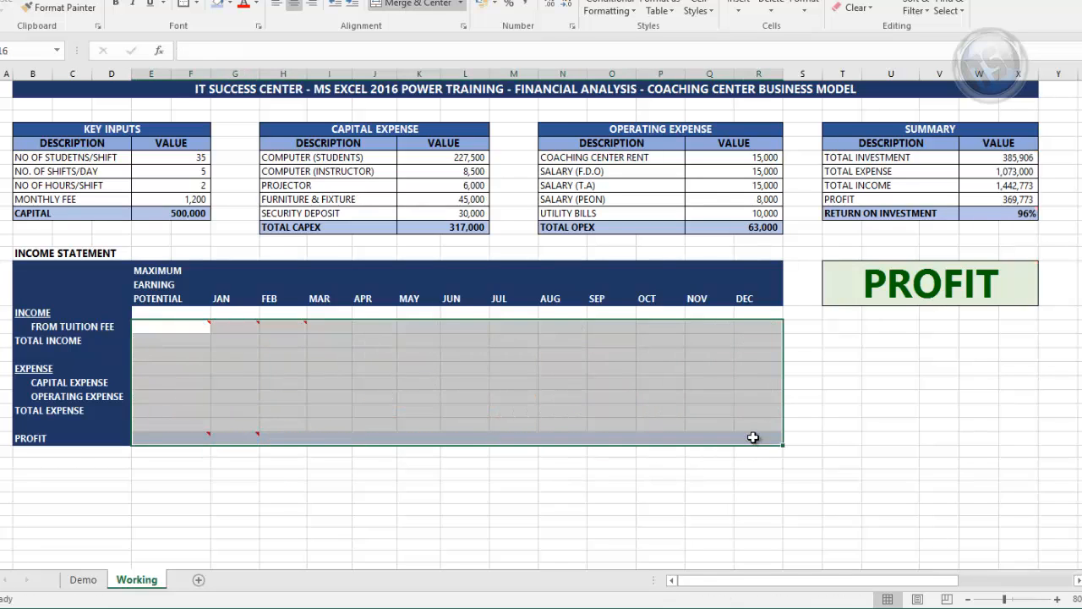
click(375, 487)
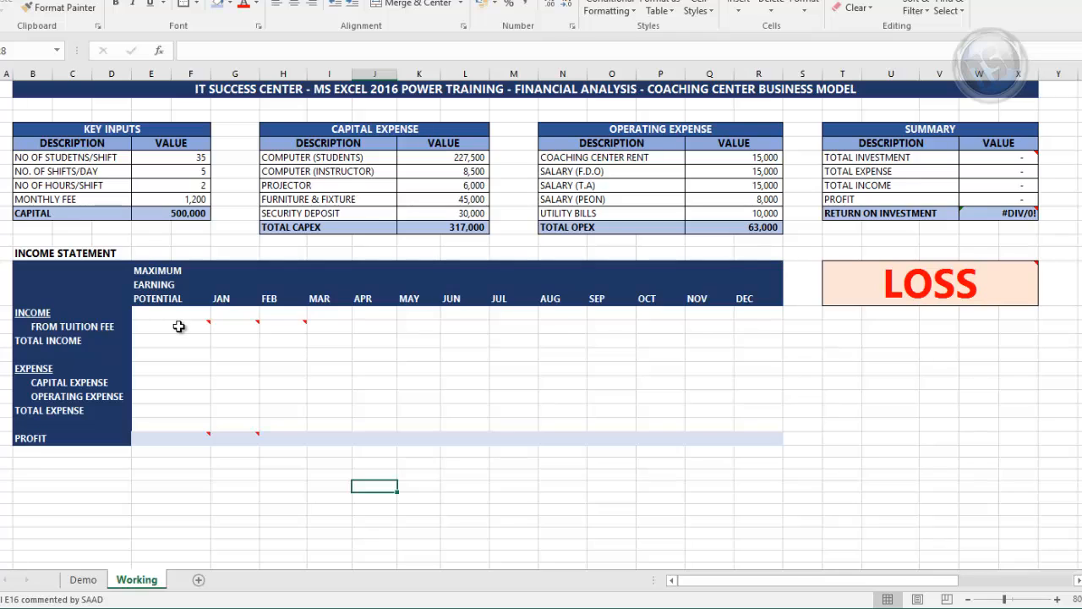
Calculate the maximum tuition fee income as students per shift times shifts per day times monthly fee, =E6*E7*E9.
mouse_move(178, 327)
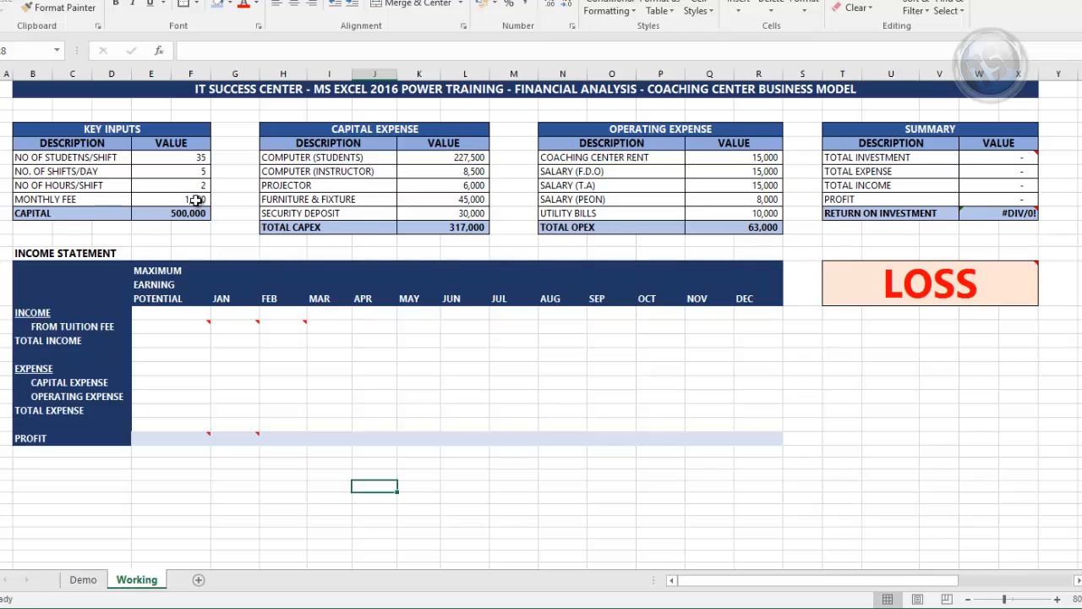
click(188, 329)
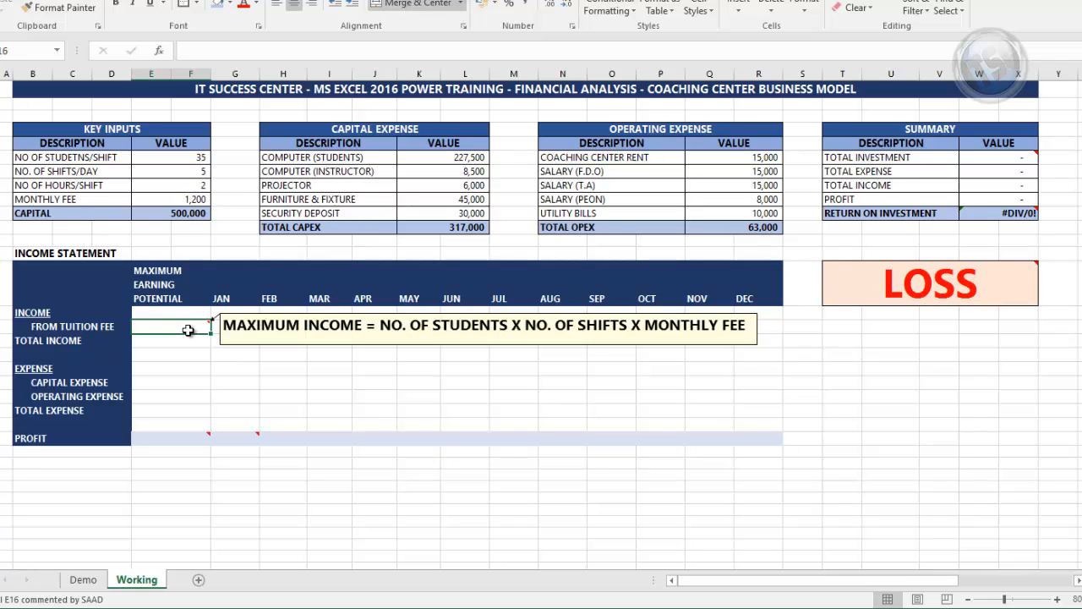
text(=)
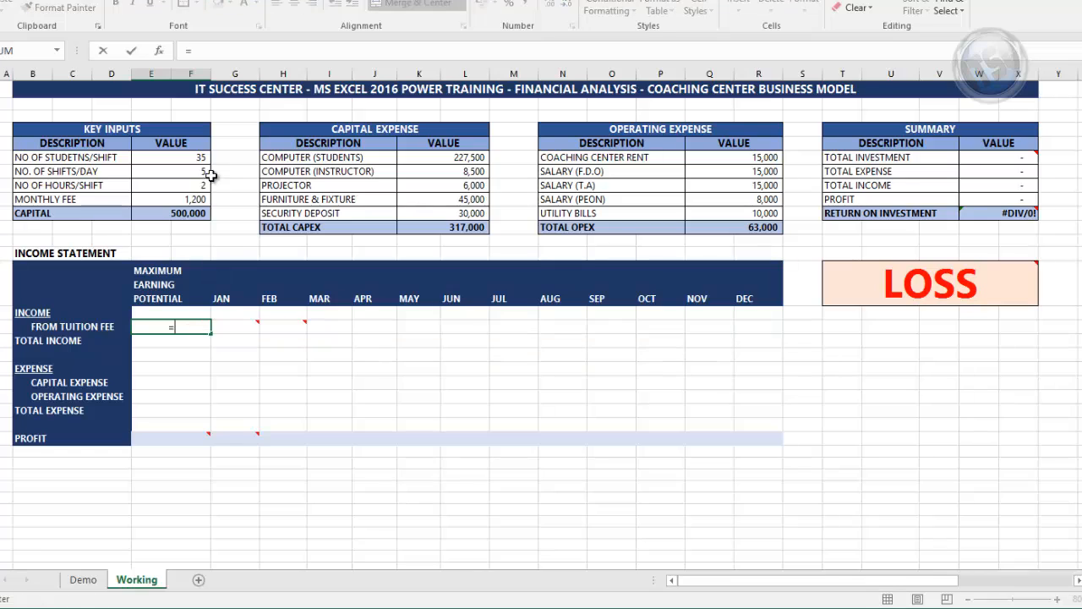
click(202, 159)
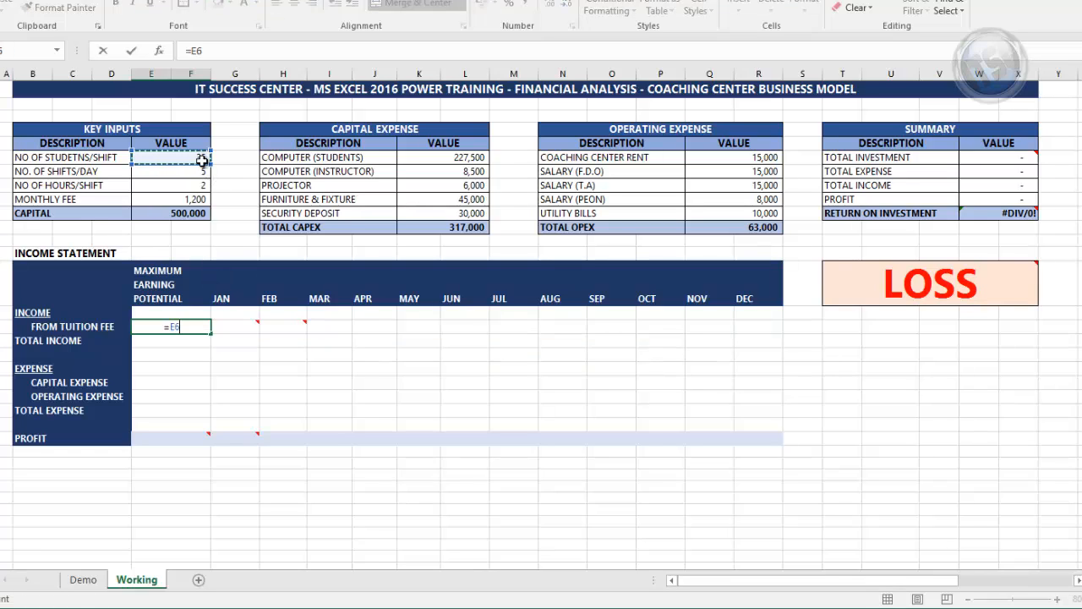
text(*)
click(204, 172)
text(*)
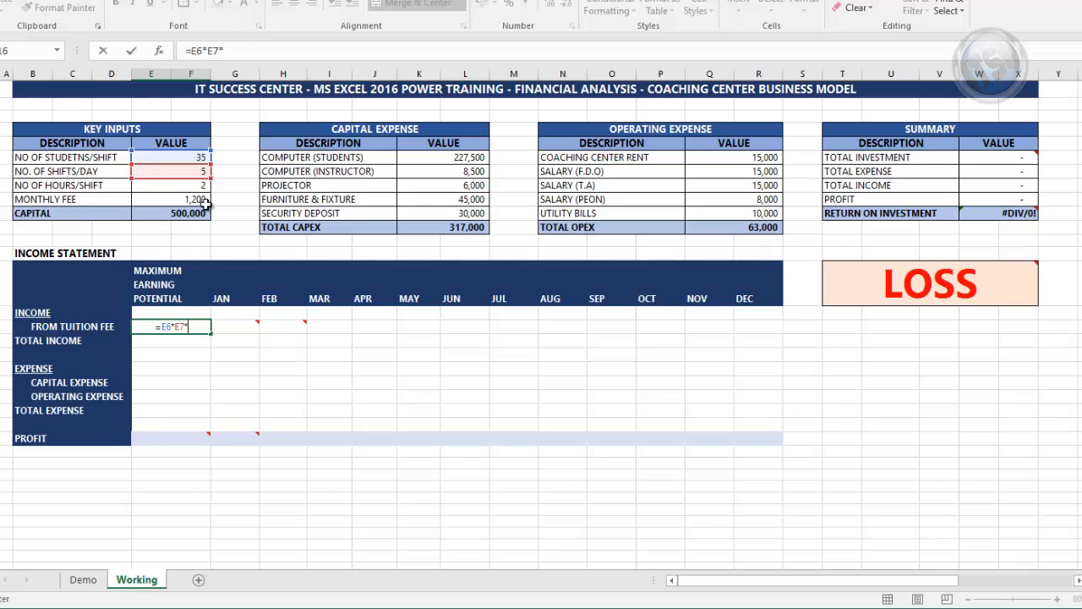
click(198, 199)
key(Return)
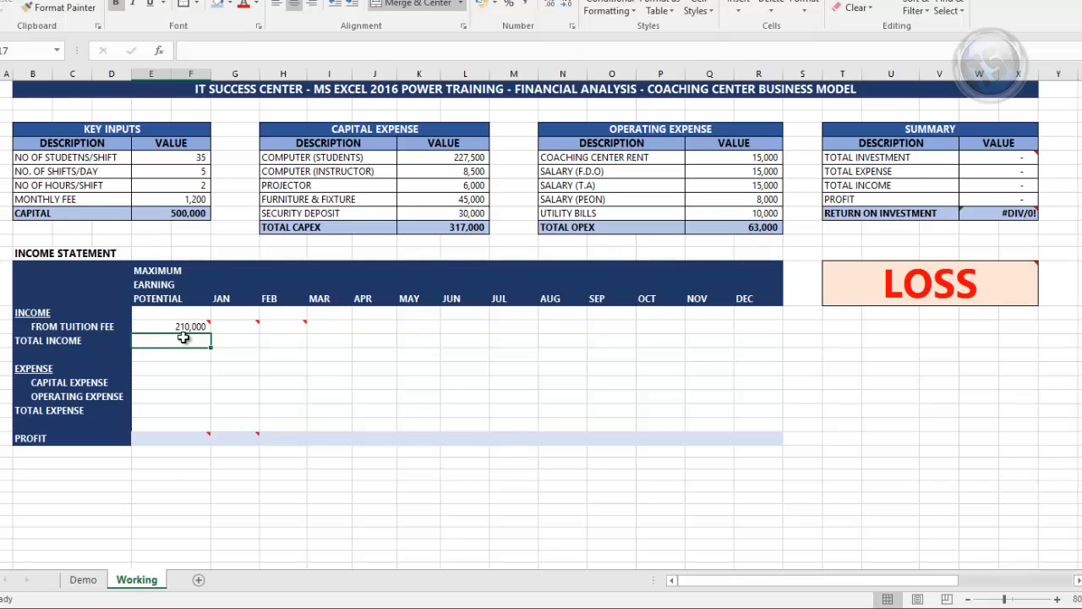
Sum the tuition fee income into Total Income for the Maximum Earning Potential column with =SUM(E16).
mouse_move(191, 326)
key(alt+=)
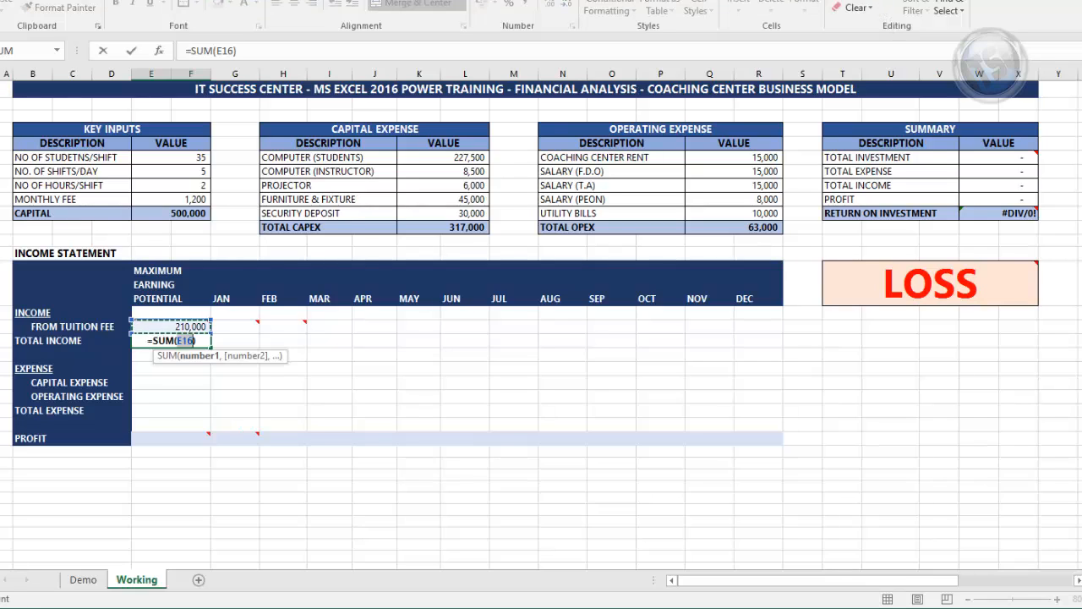
key(Return)
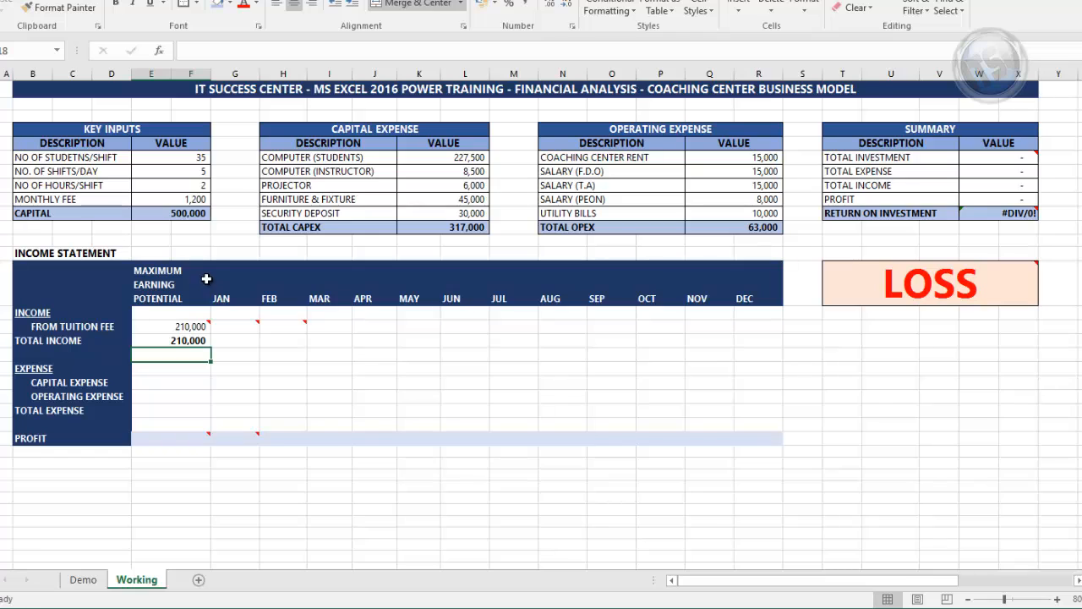
Calculate January's tuition fee income as =E16-(E16*85%) and recheck the maximum and January income formulas.
click(242, 328)
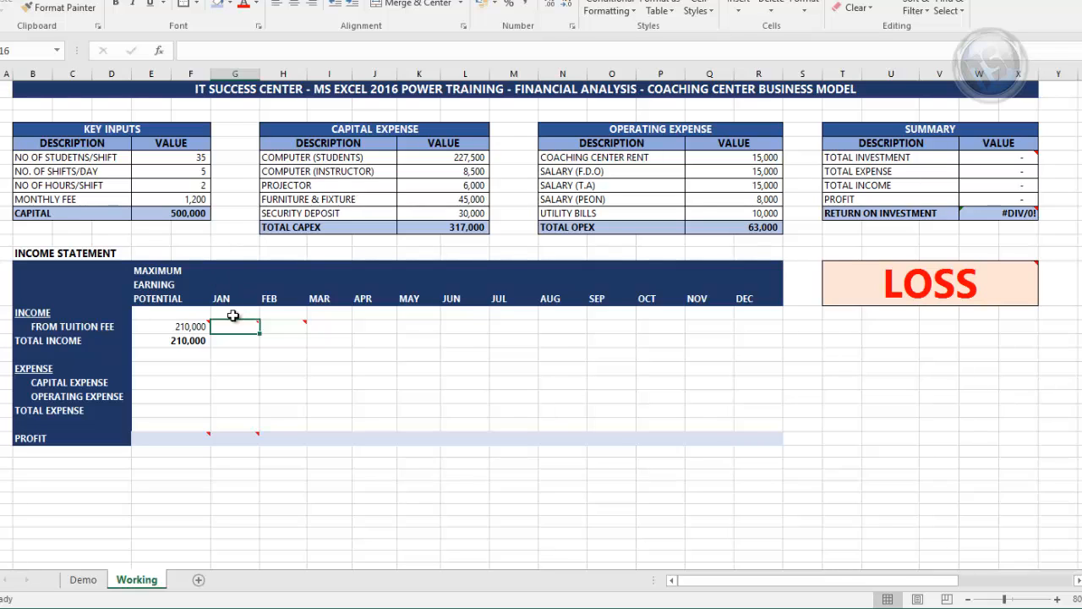
mouse_move(245, 324)
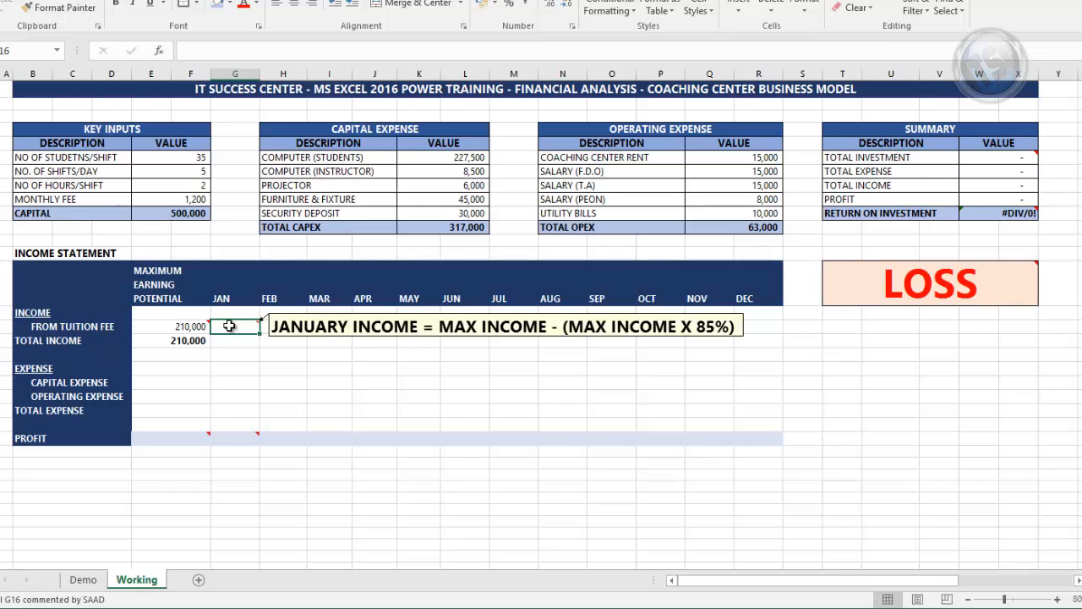
text(=)
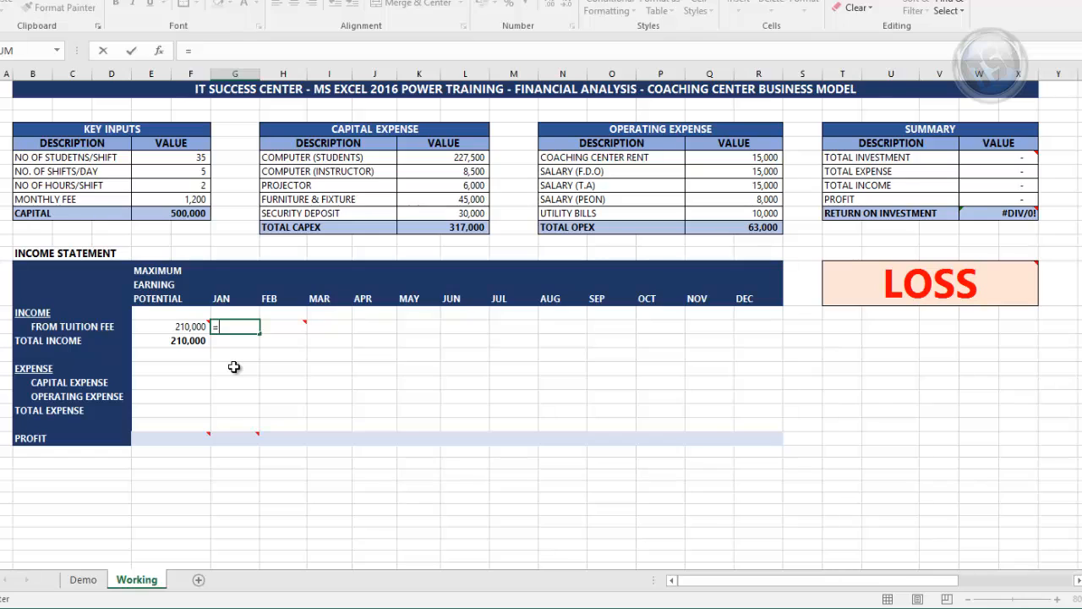
click(199, 328)
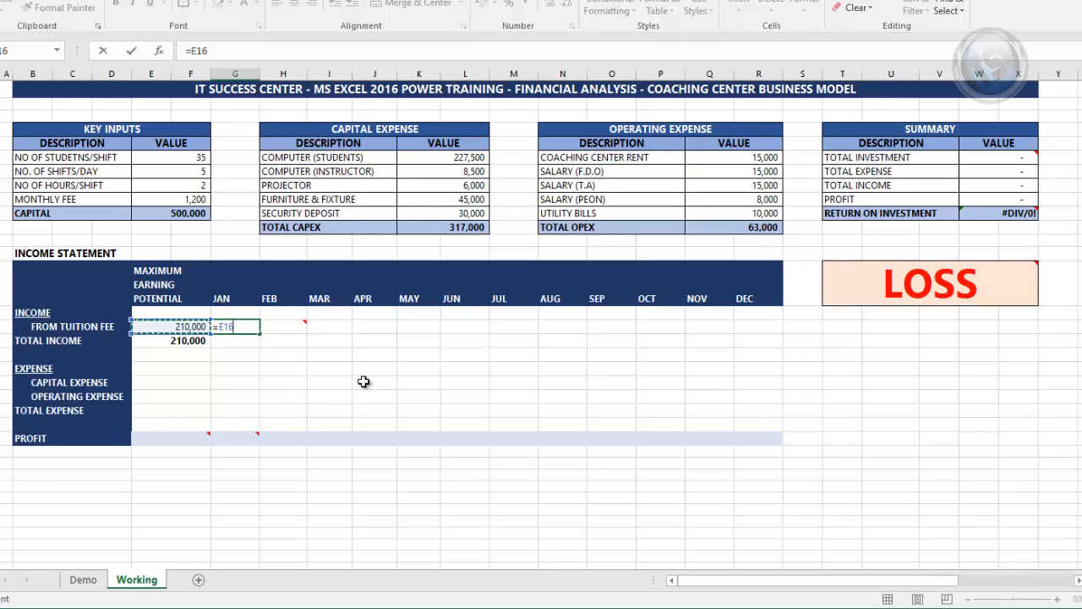
text(-()
click(196, 327)
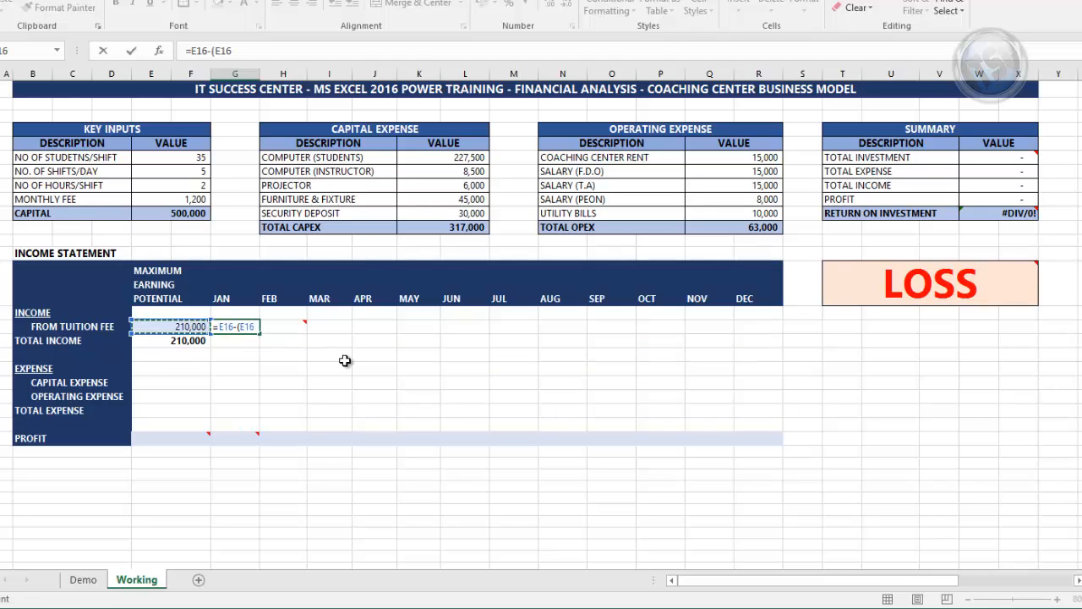
text(*85%)
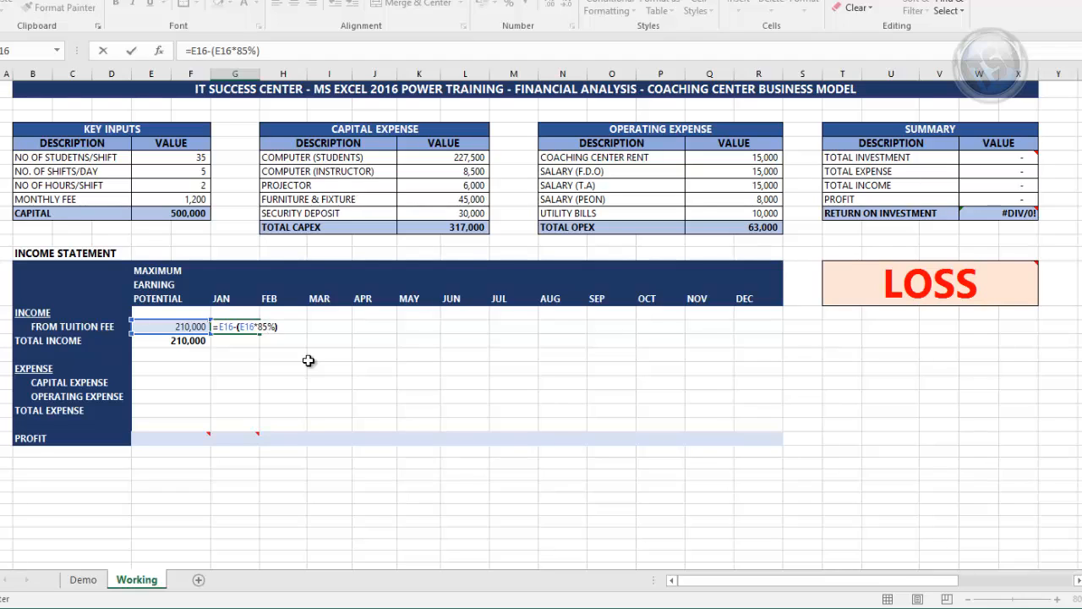
key(Return)
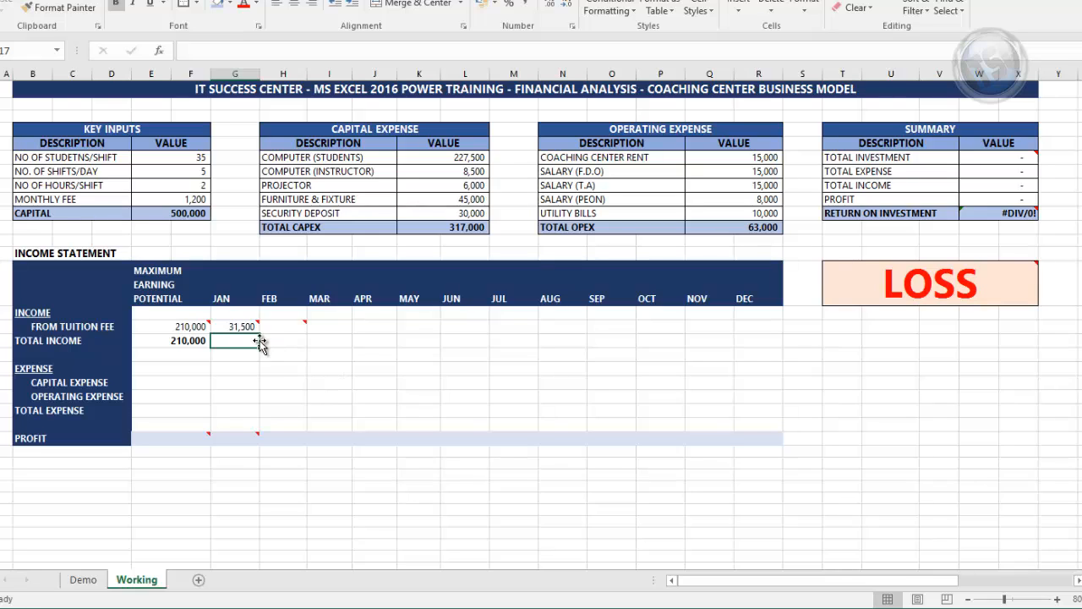
mouse_move(218, 324)
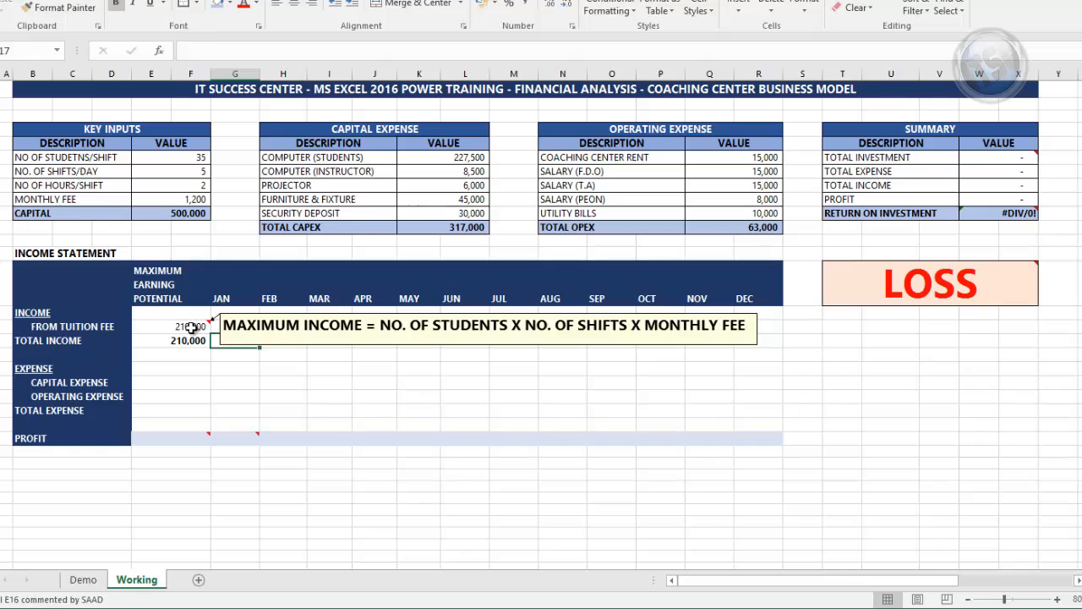
click(193, 327)
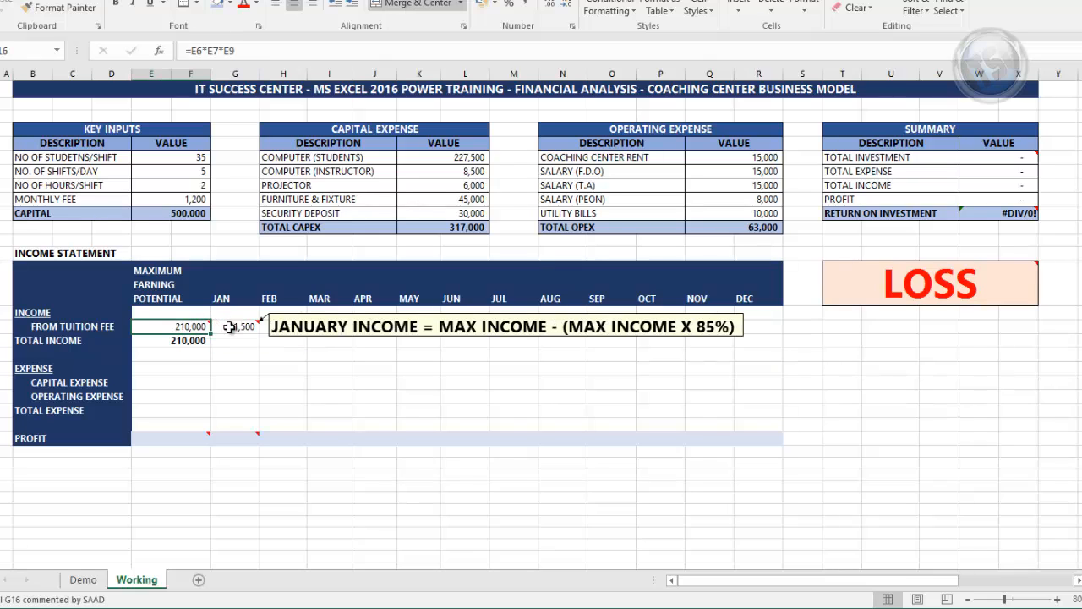
click(229, 326)
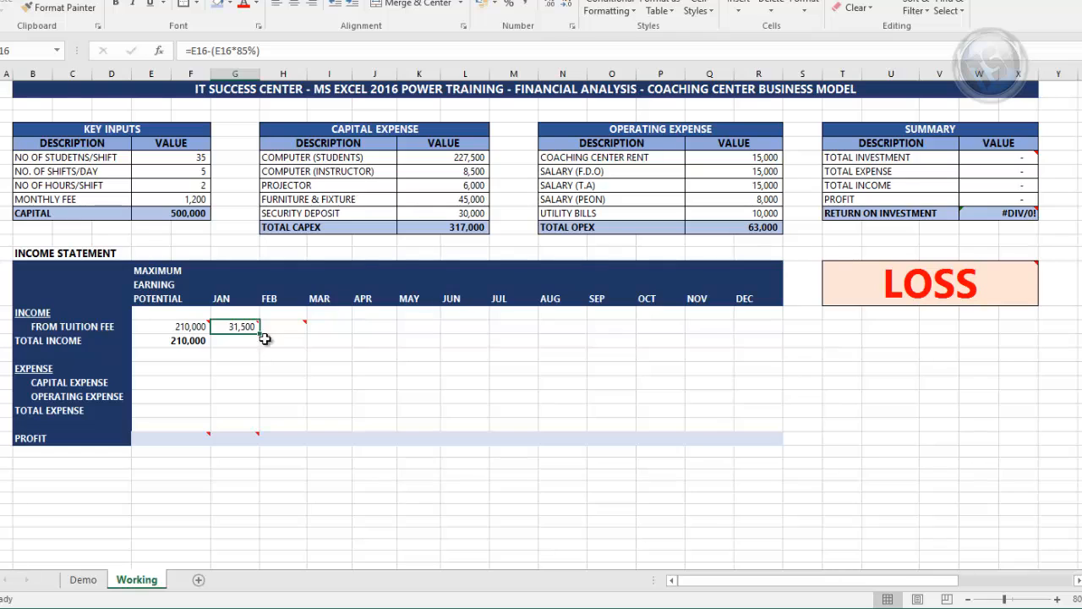
Calculate February's tuition fee income as January's income plus 25% growth, =G16+(G16*25%).
click(275, 327)
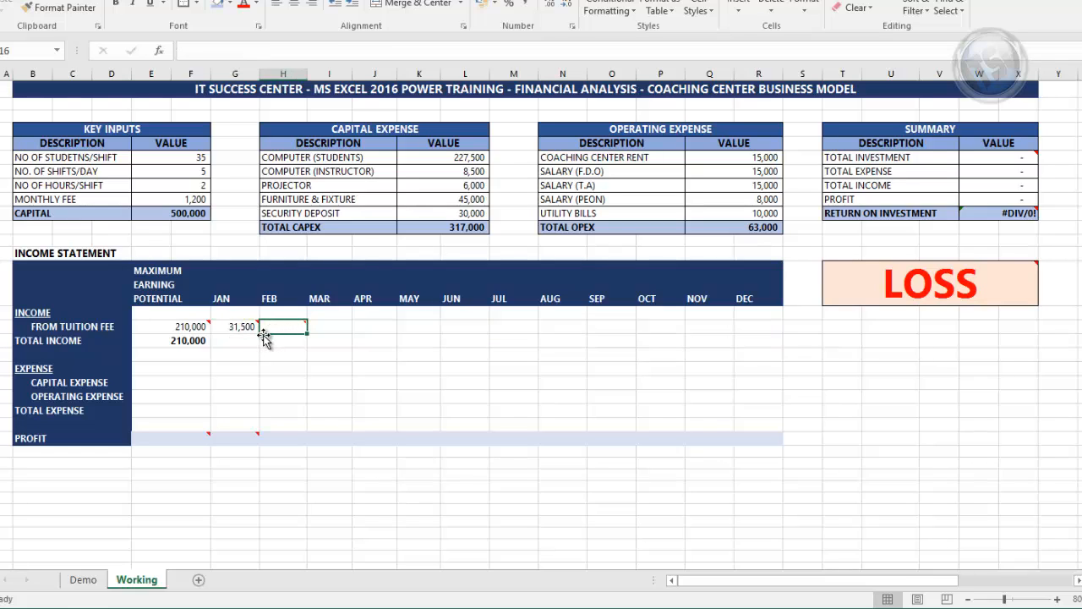
text(=)
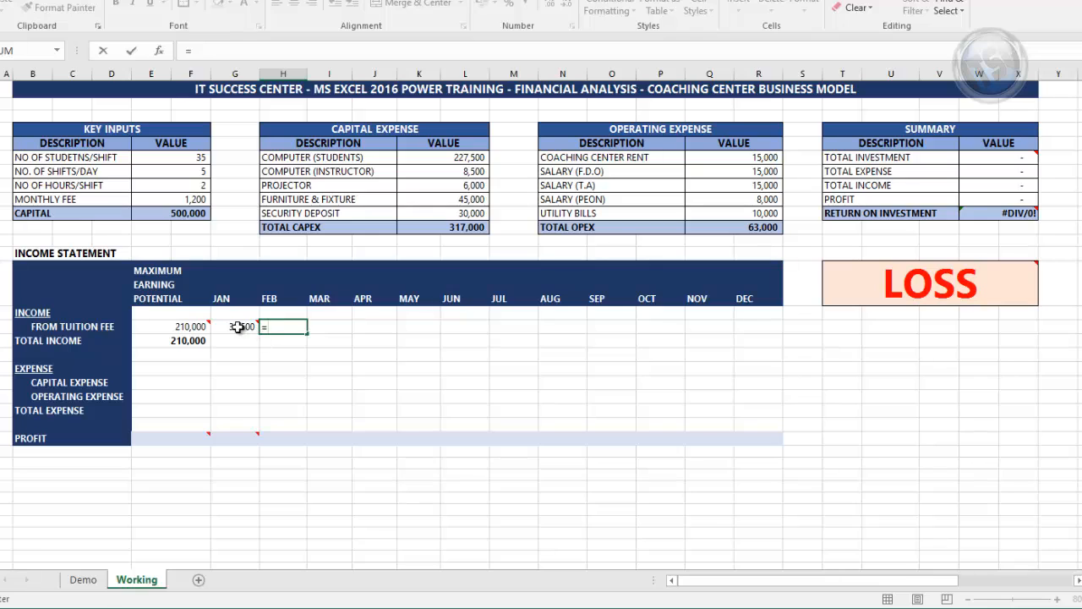
click(238, 327)
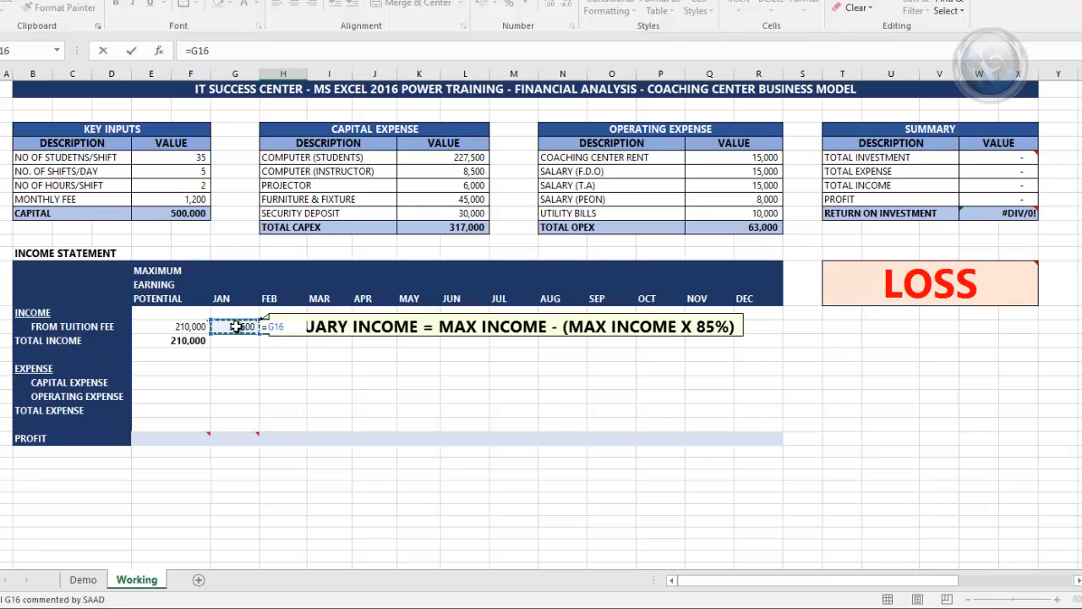
text(+()
click(237, 326)
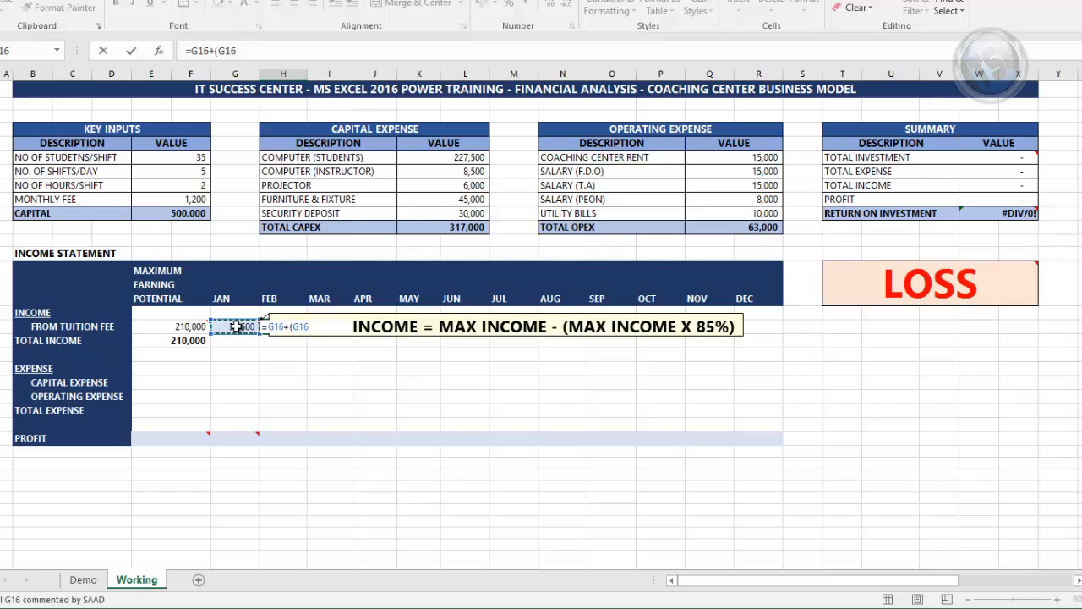
text(*25%)
key(Return)
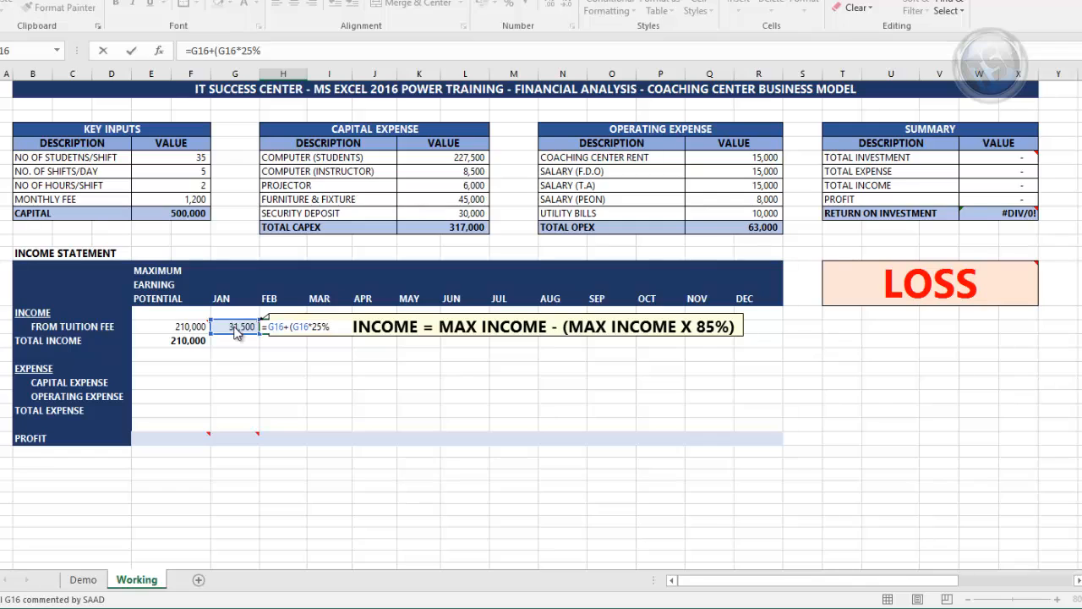
key(Return)
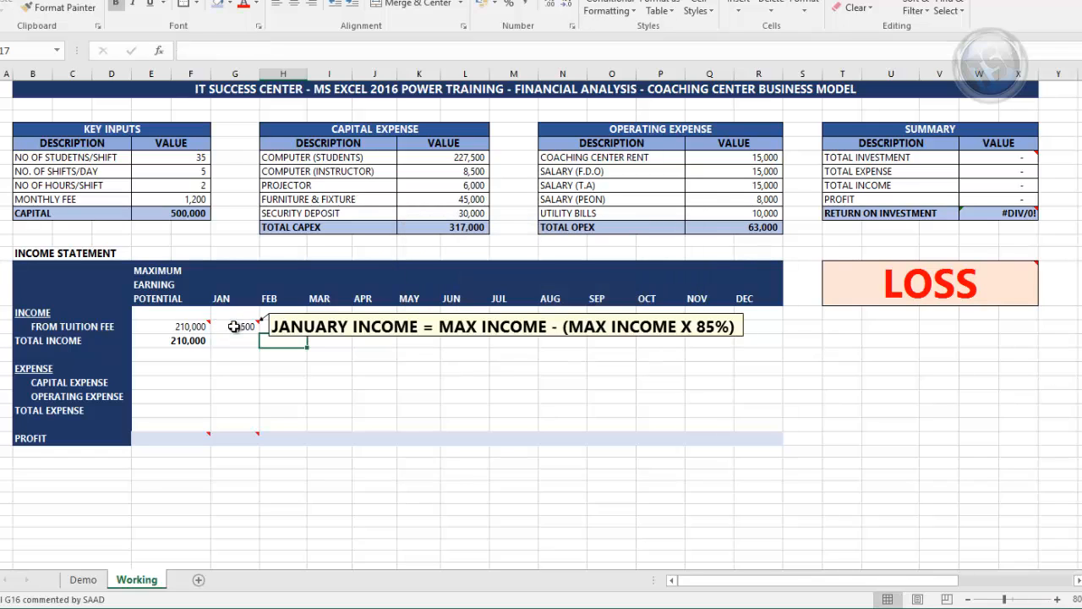
Copy February's tuition fee income formula across March to December and inspect the October formula.
click(292, 327)
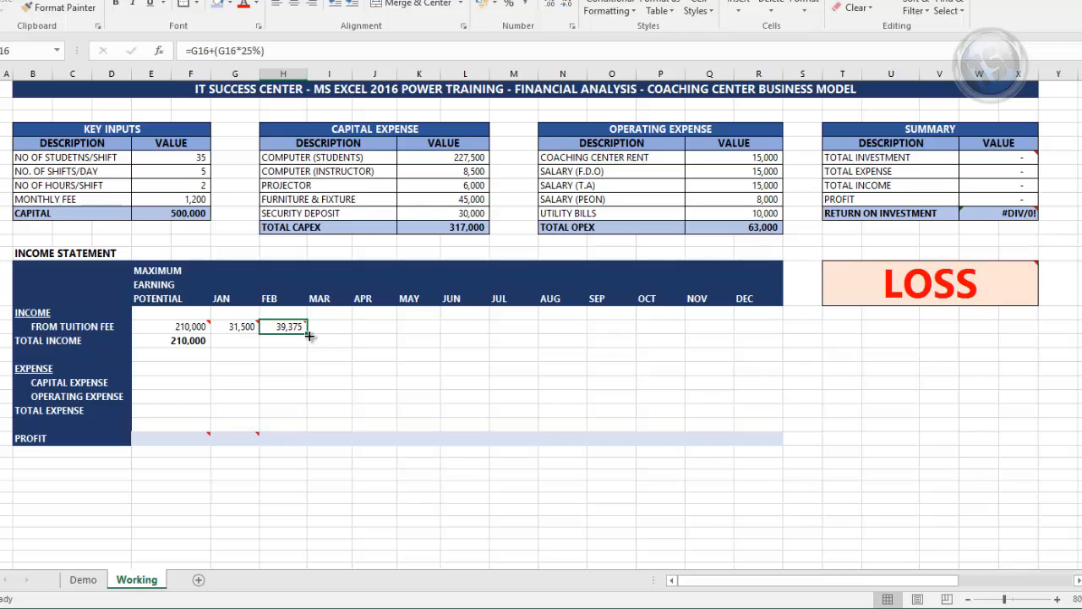
drag(308, 333, 777, 335)
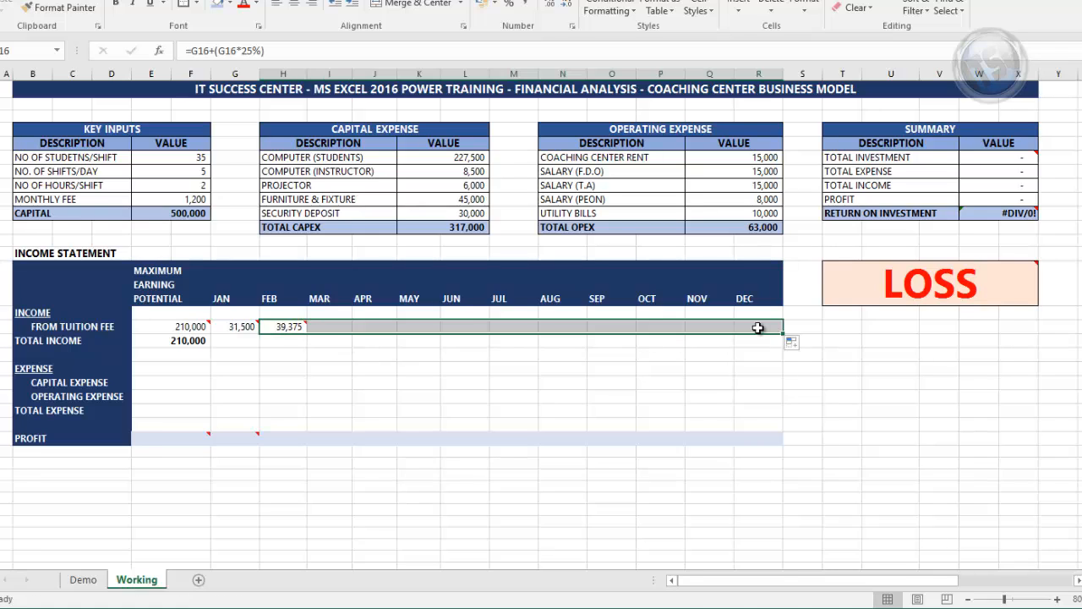
click(563, 380)
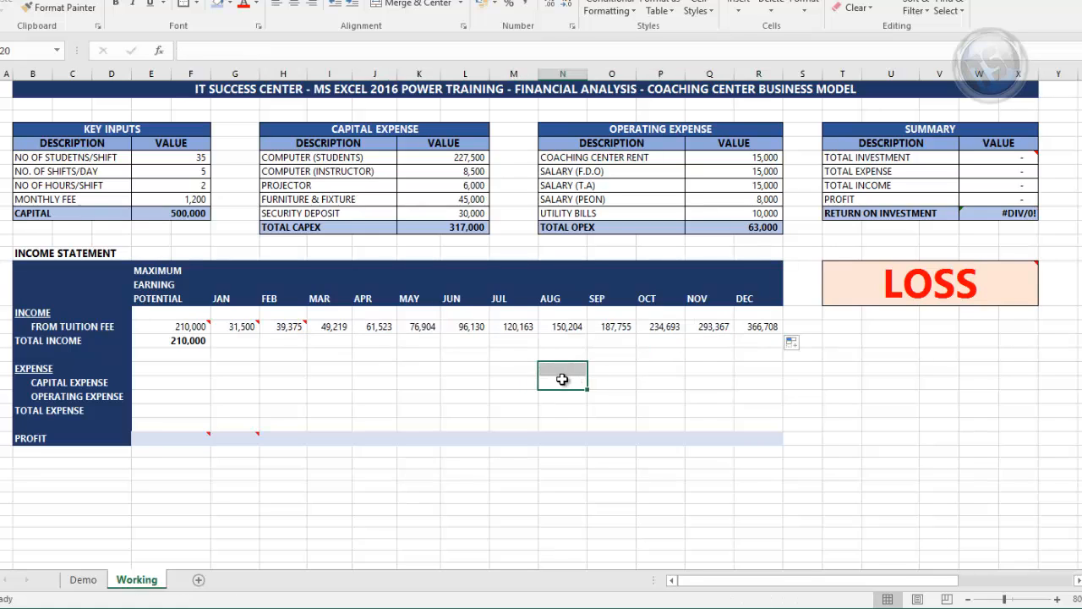
click(475, 372)
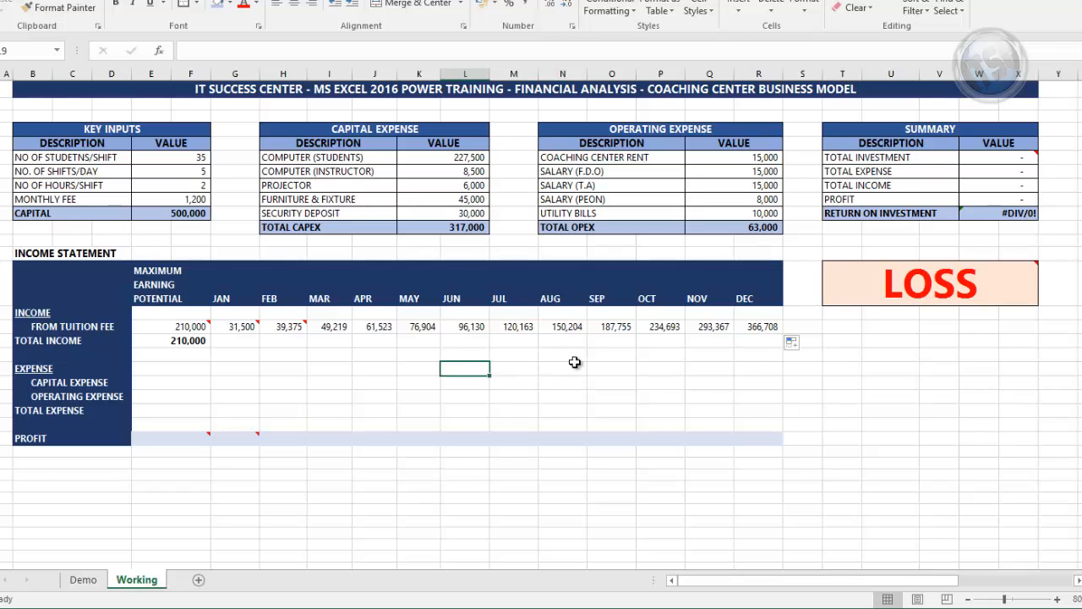
click(657, 329)
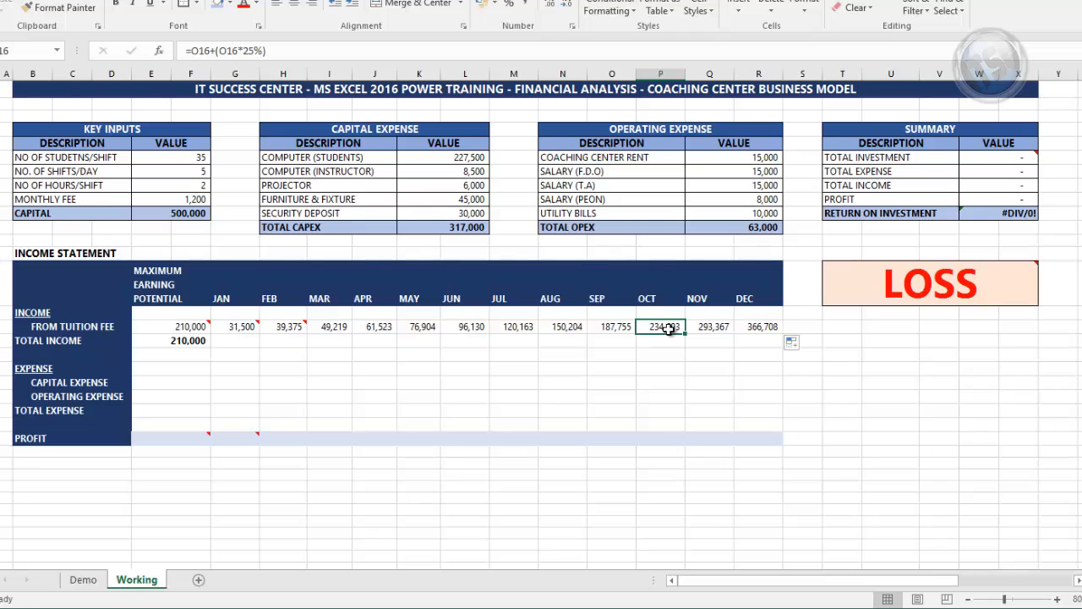
Check the maximum tuition fee income formula and clear the October to December tuition fee income.
click(186, 326)
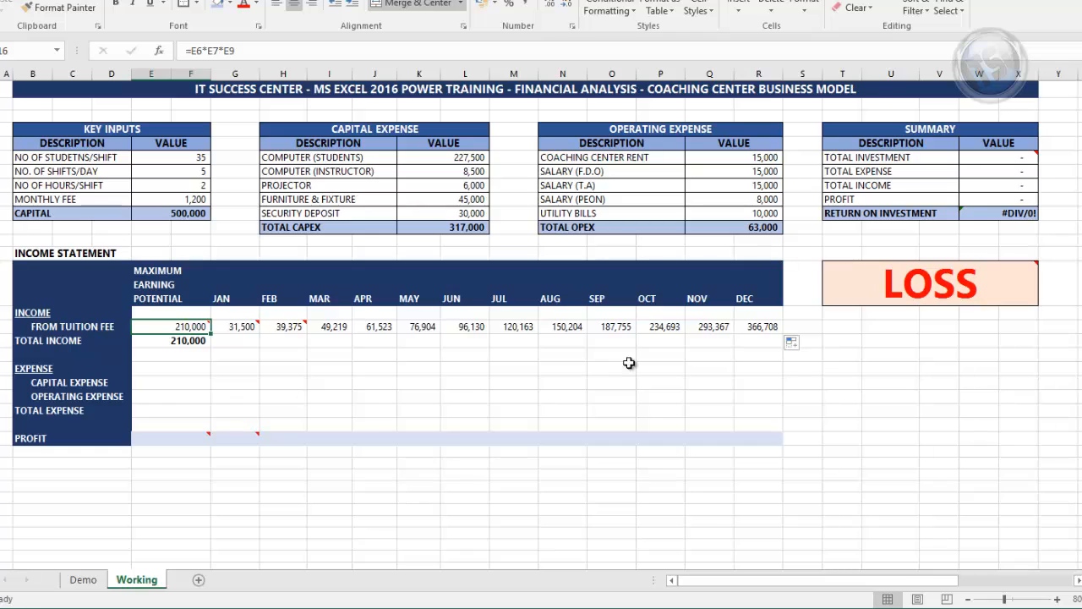
drag(663, 325, 763, 325)
key(Delete)
Set October's tuition fee income to the maximum earning potential with =$E$16 and copy it to November and December.
click(666, 325)
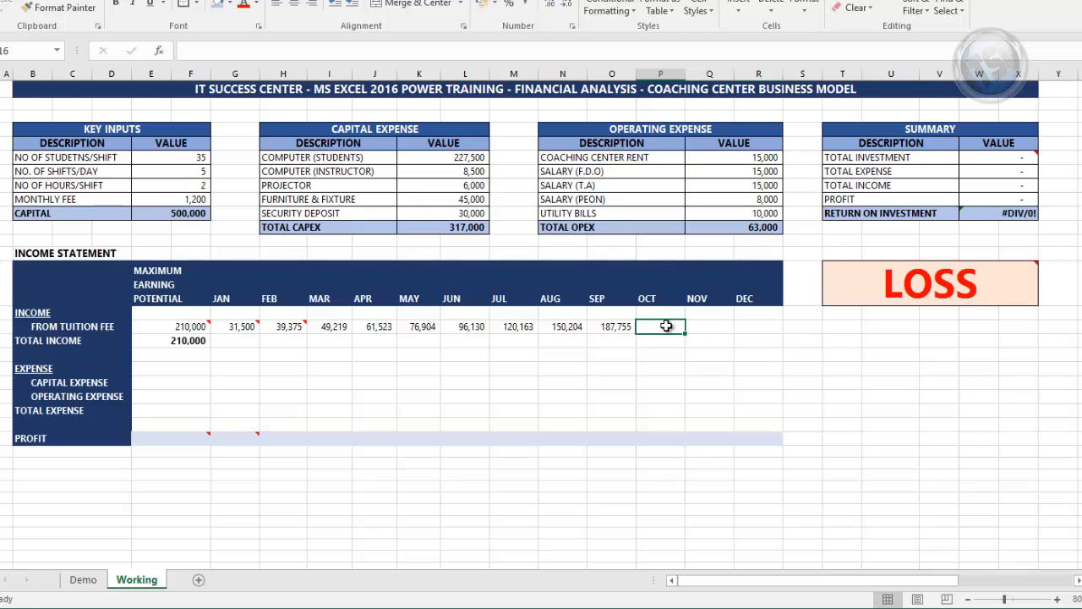
text(=)
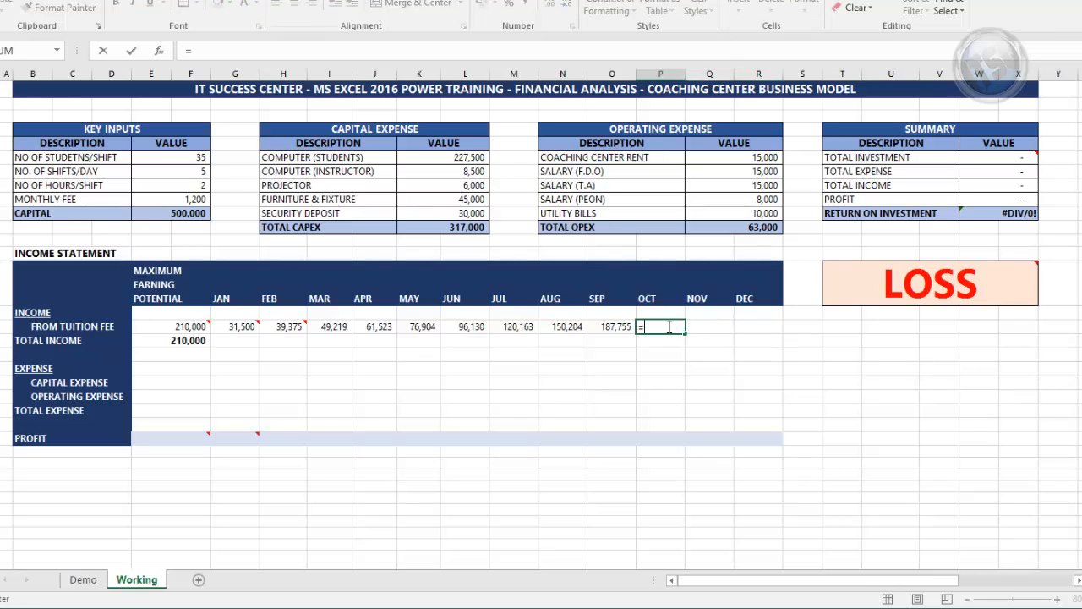
click(174, 328)
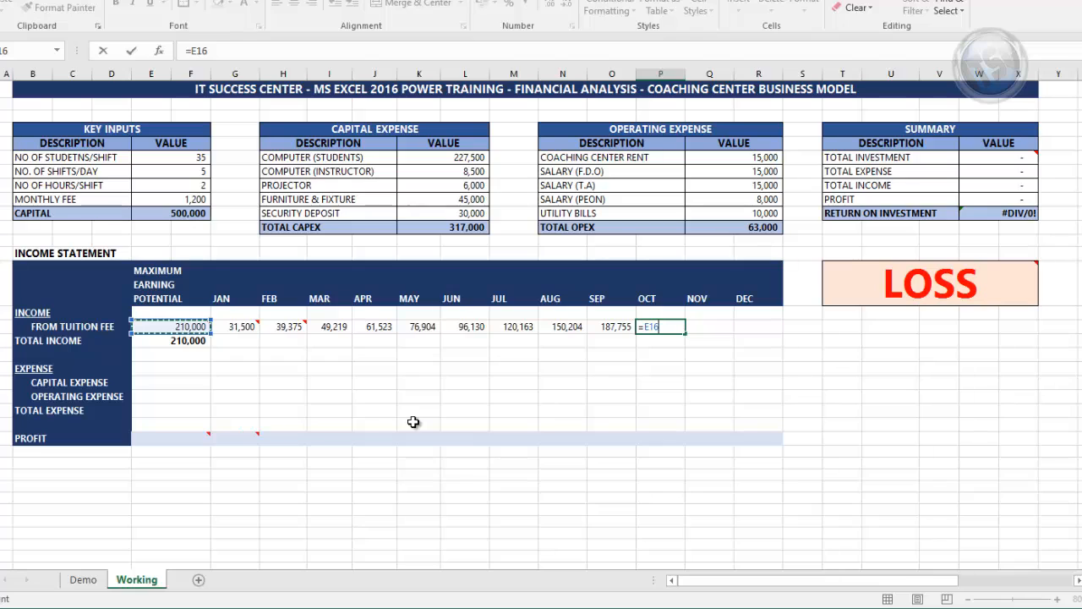
key(F4)
key(Return)
click(672, 327)
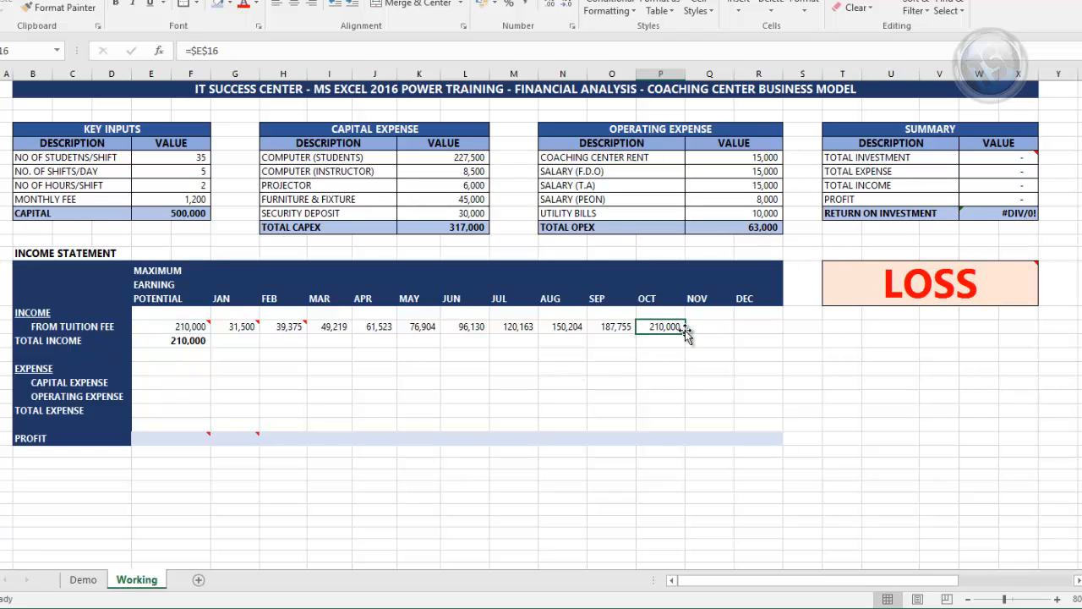
drag(685, 334, 771, 330)
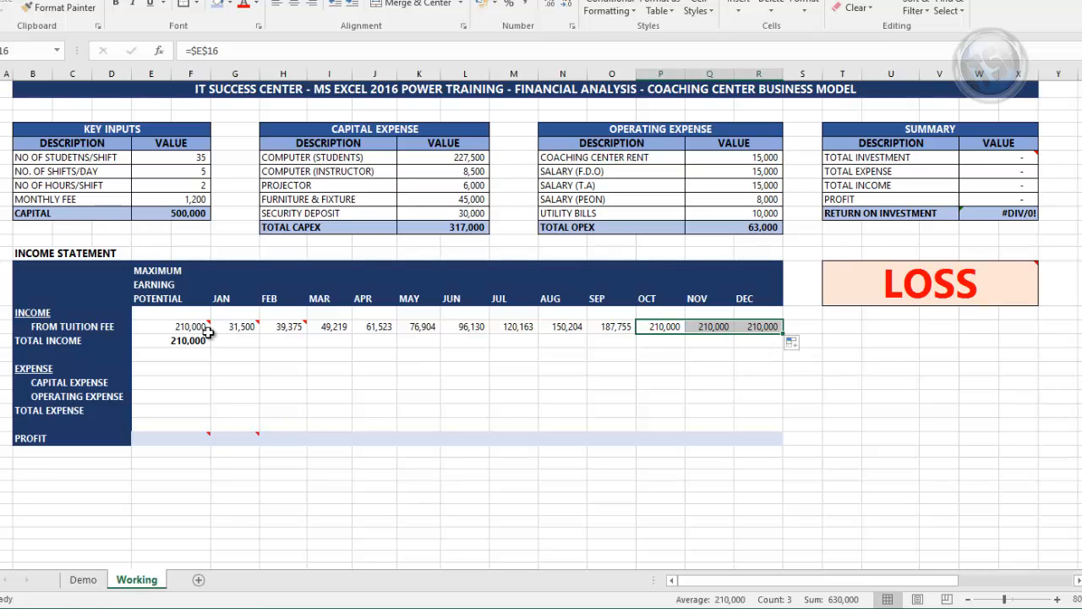
Sum January's tuition fee income into Total Income with =SUM(G16) and copy the formula across to December.
mouse_move(197, 328)
click(228, 342)
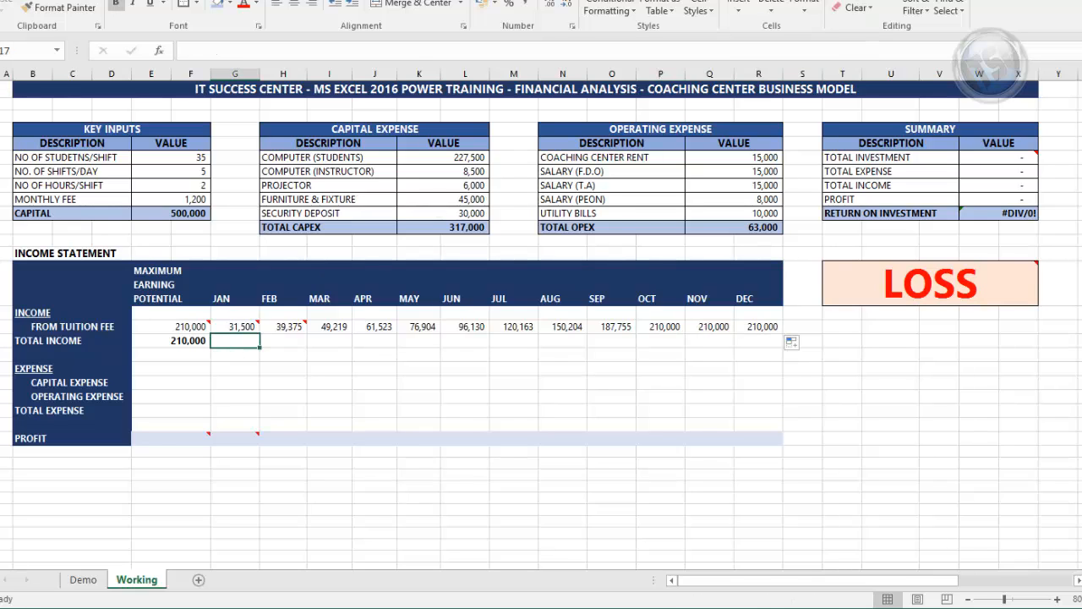
click(856, 1)
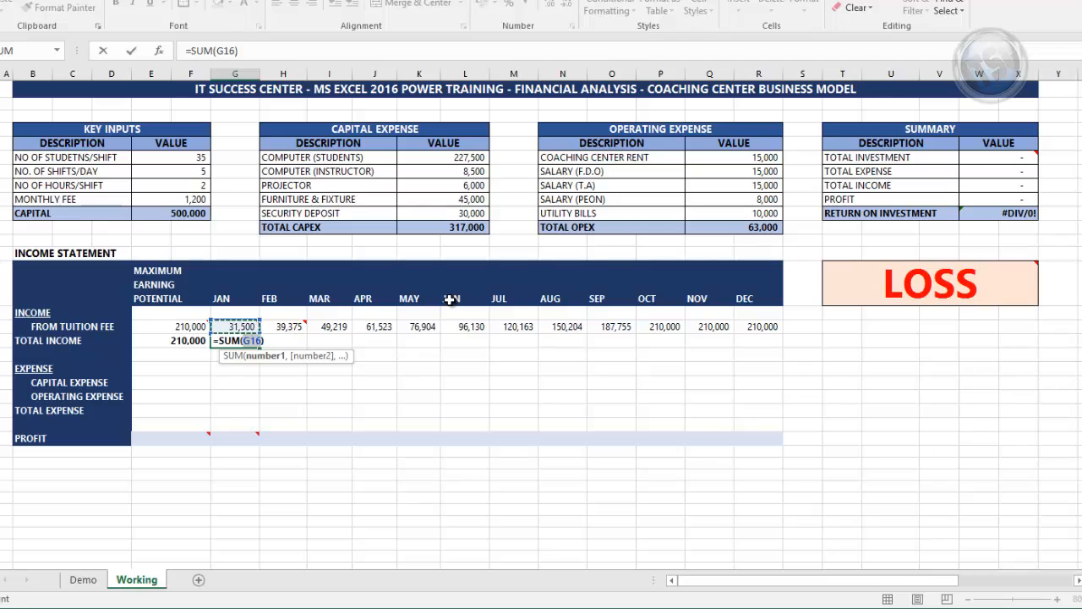
key(Return)
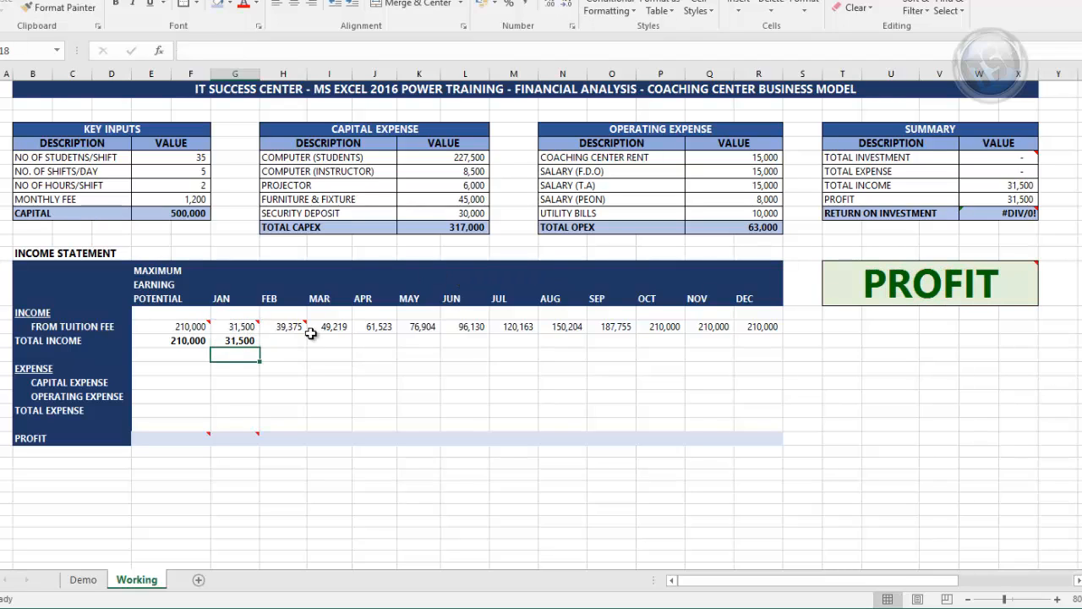
click(254, 341)
drag(260, 347, 770, 345)
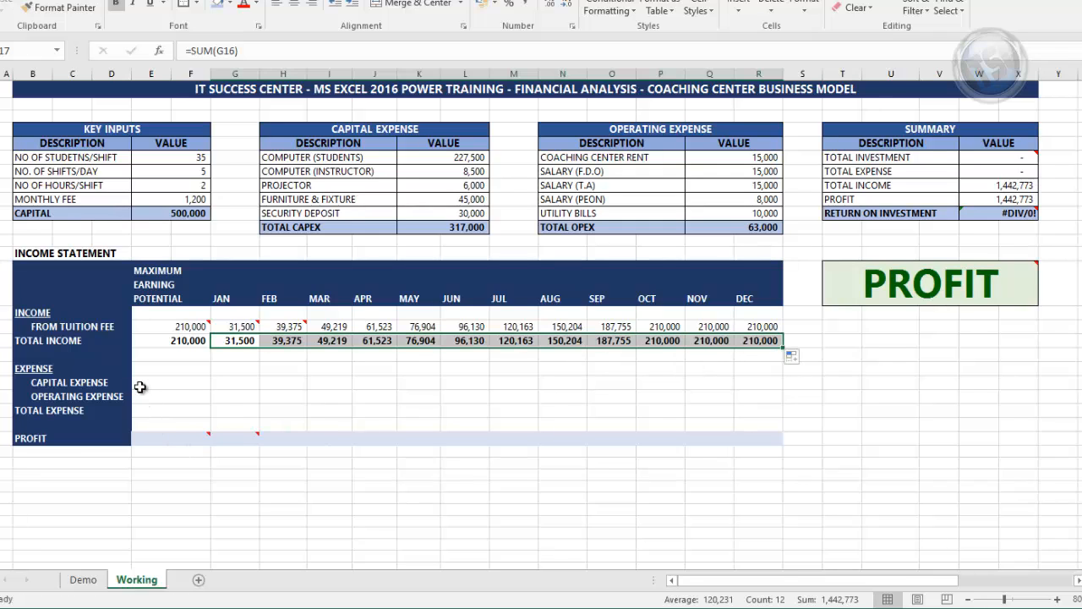
Enter 317000 as a fixed Capital Expense amount in the Maximum Earning Potential column.
click(167, 384)
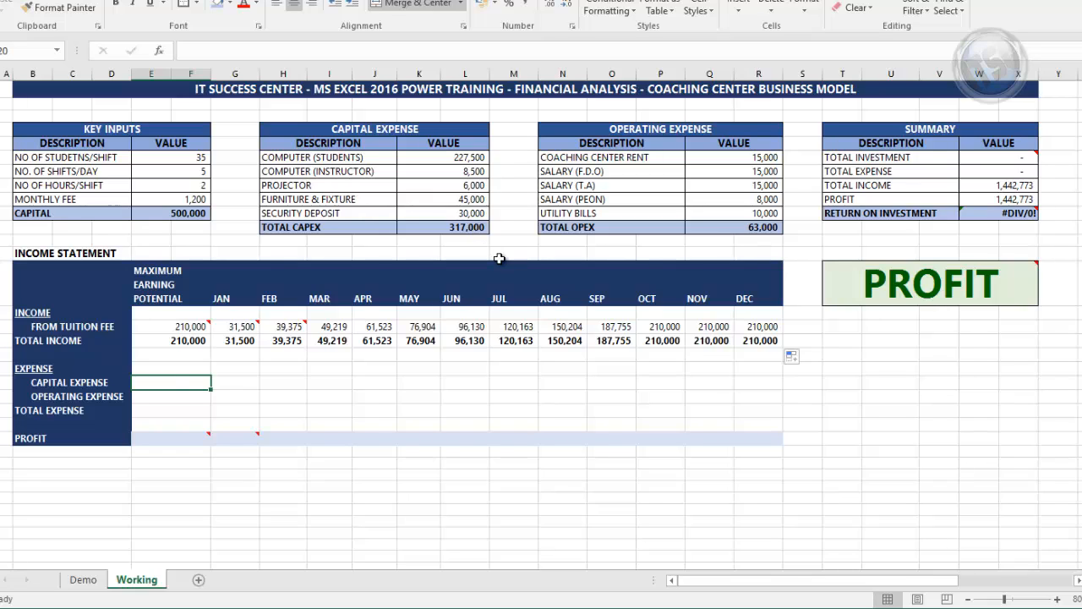
text(317000)
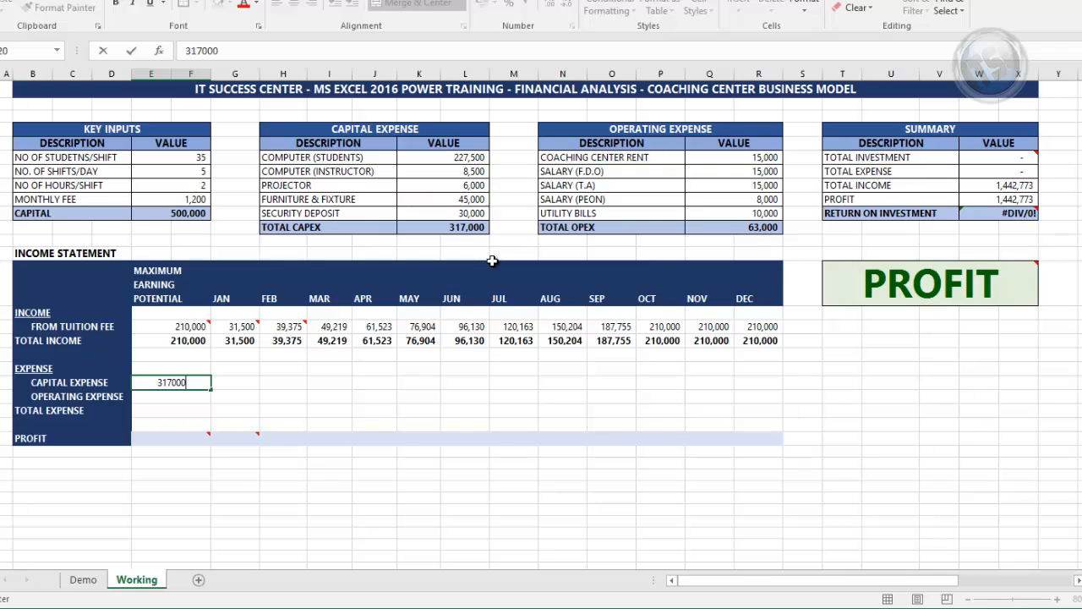
key(Return)
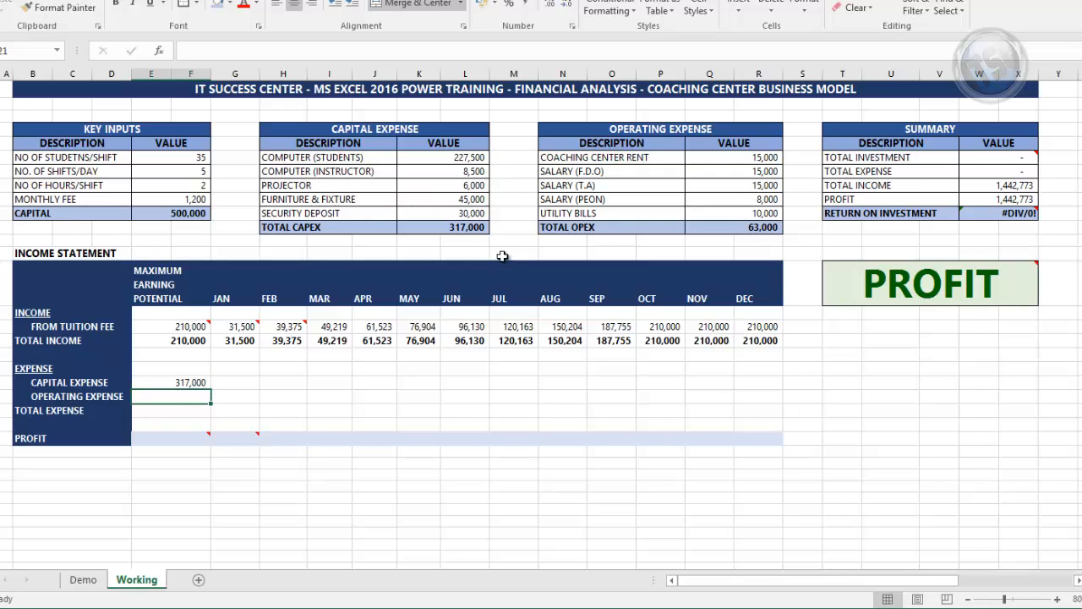
Change the projector cost in the Capital Expense table to 6,500 to test whether the income statement updates.
click(478, 186)
text(6)
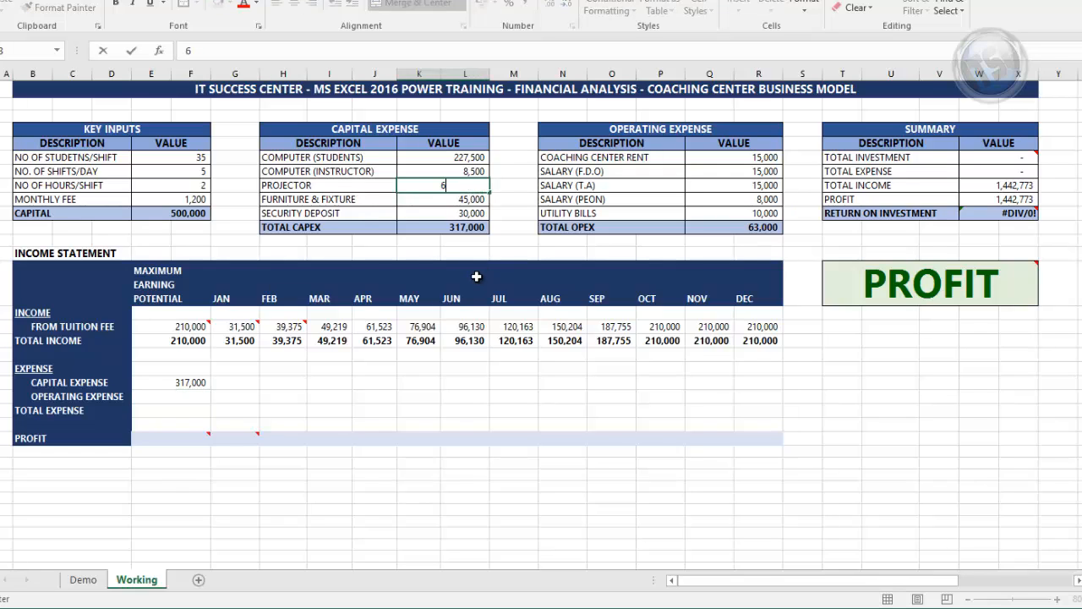
text(,500)
key(Return)
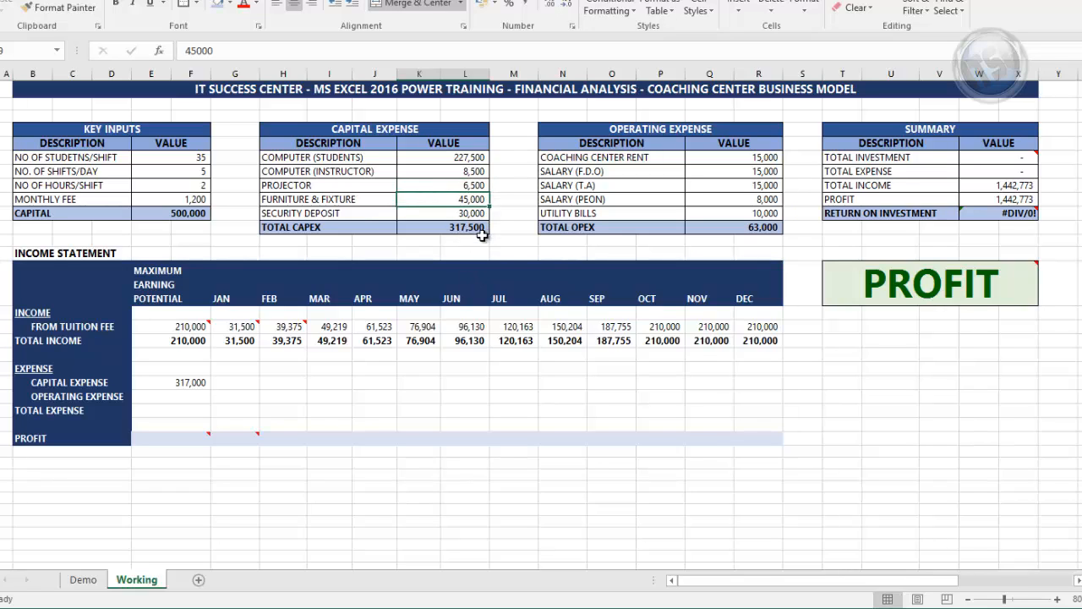
Replace the fixed Capital Expense amount for Maximum Earning Potential with a link to Total CAPEX, =K11.
click(195, 382)
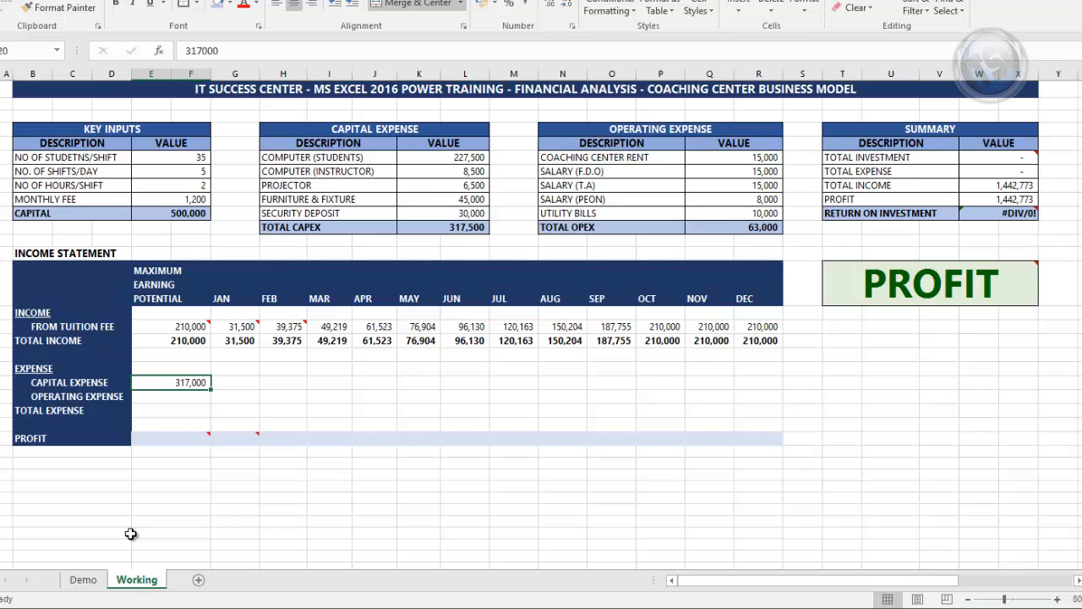
key(Delete)
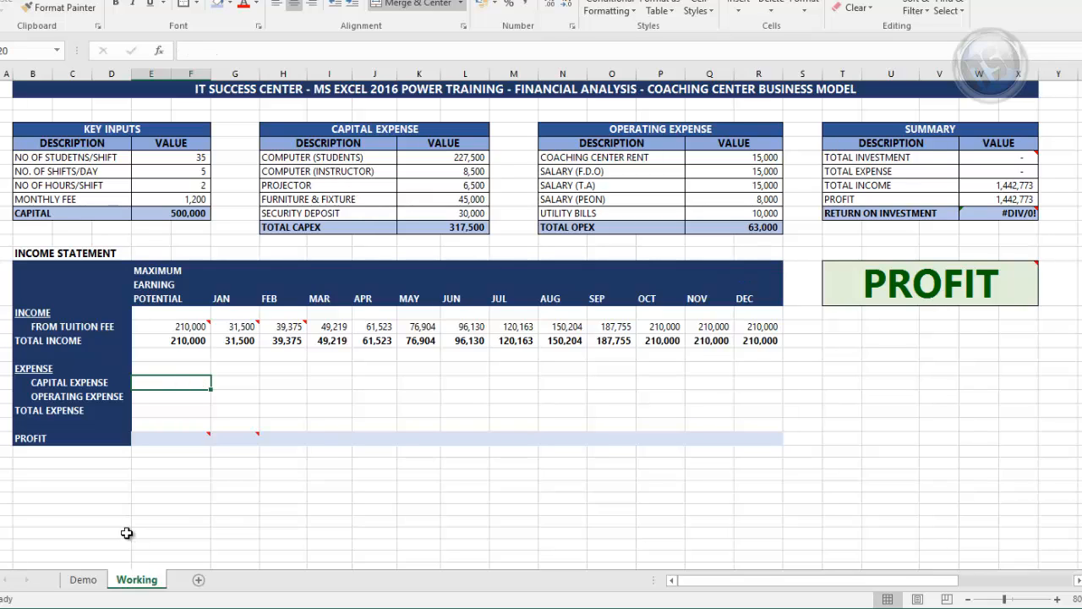
text(=)
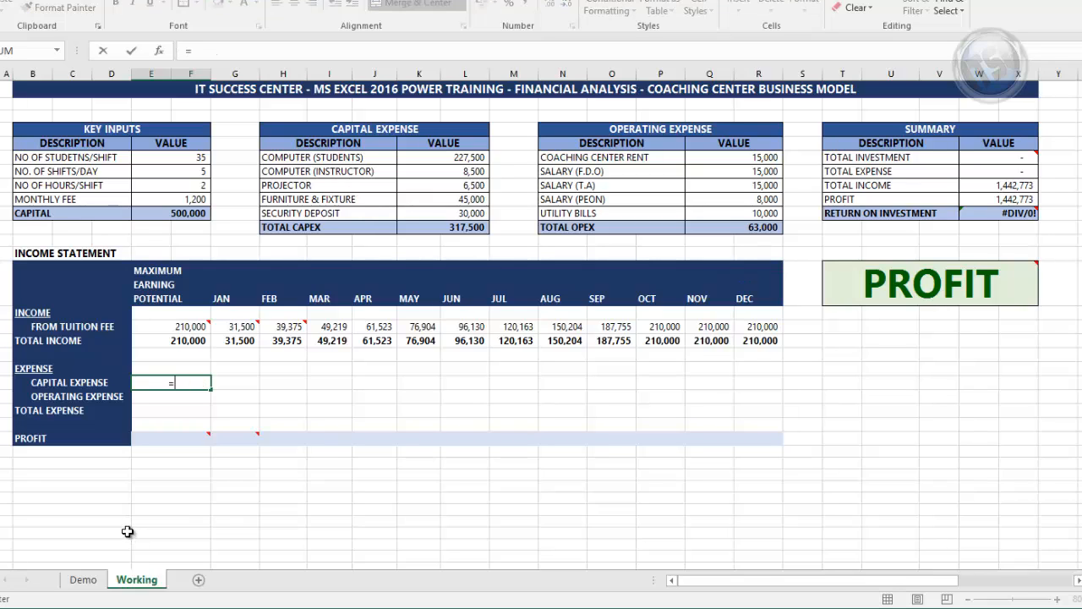
click(455, 225)
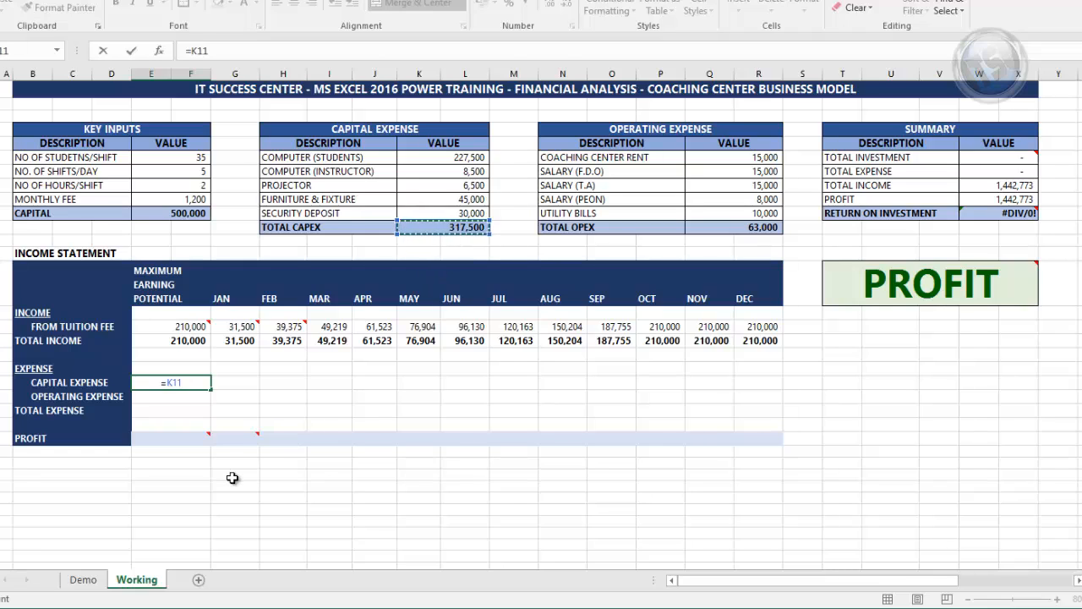
key(Return)
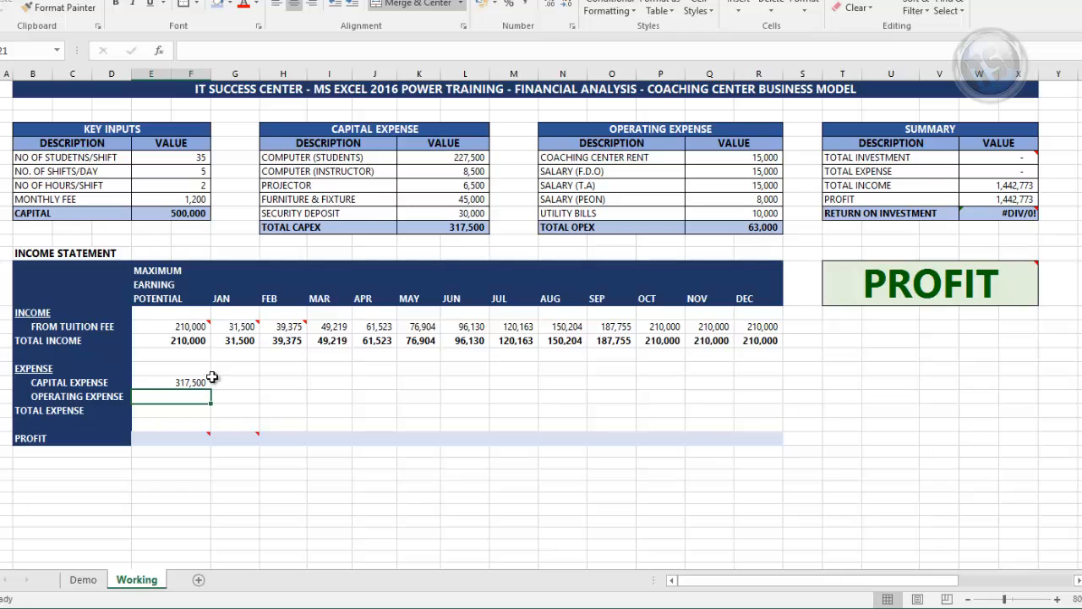
Set the projector cost in the Capital Expense table back to 6000.
click(465, 188)
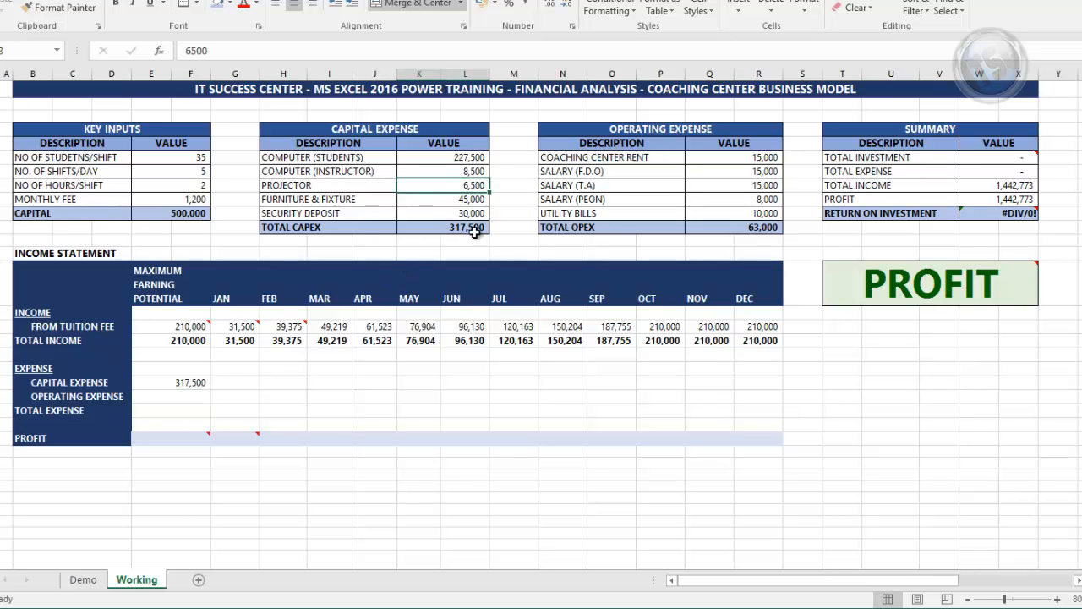
text(6000)
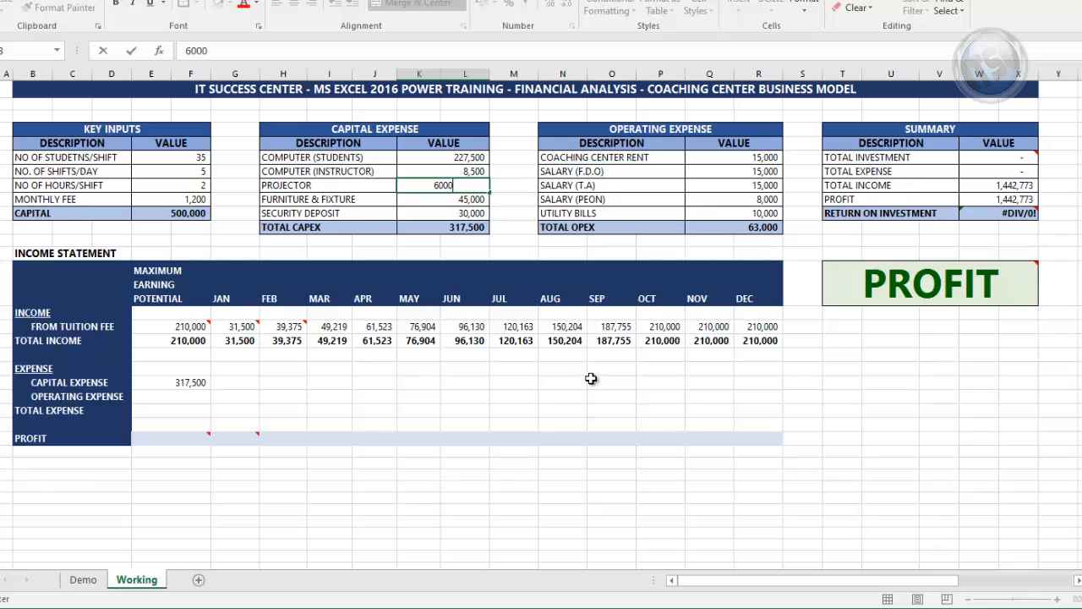
key(Return)
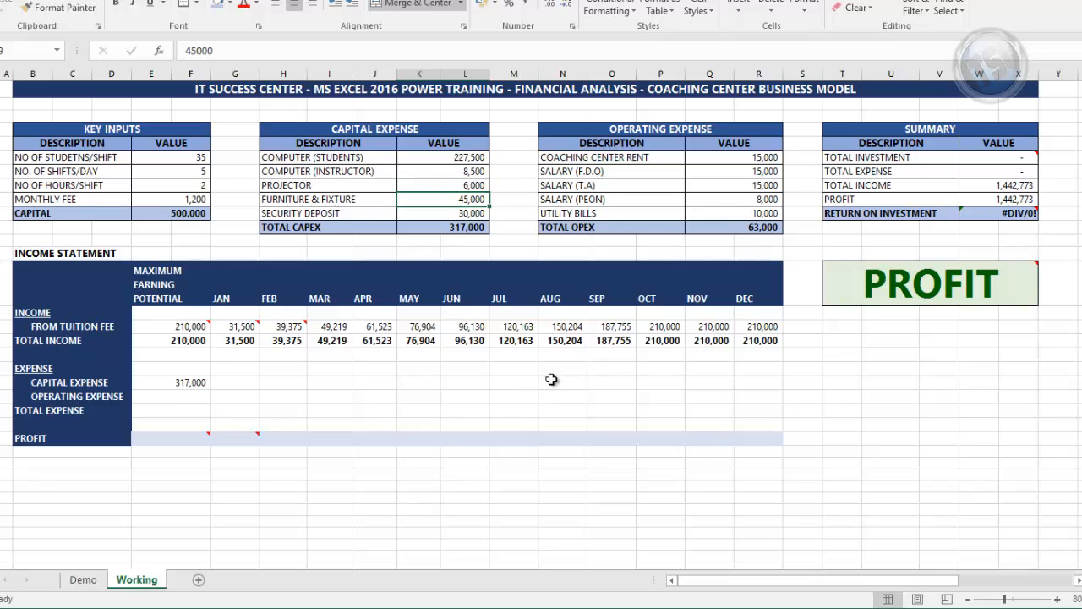
Link the Maximum Earning Potential operating expense to Total OPEX with =Q11 and sum Total Expense with =SUM(E20:F21).
click(187, 397)
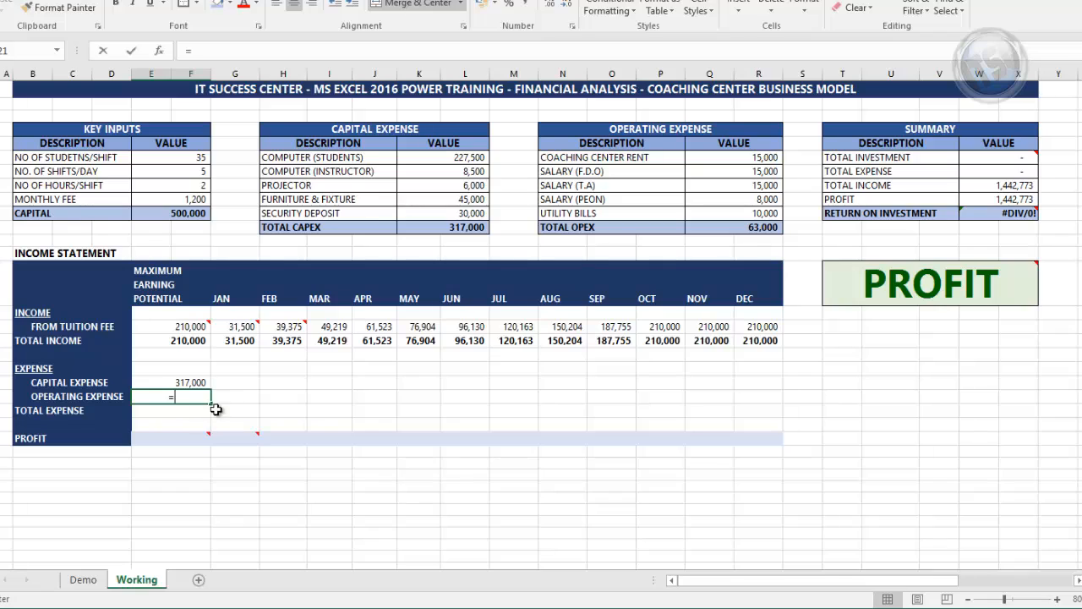
text(=)
click(754, 228)
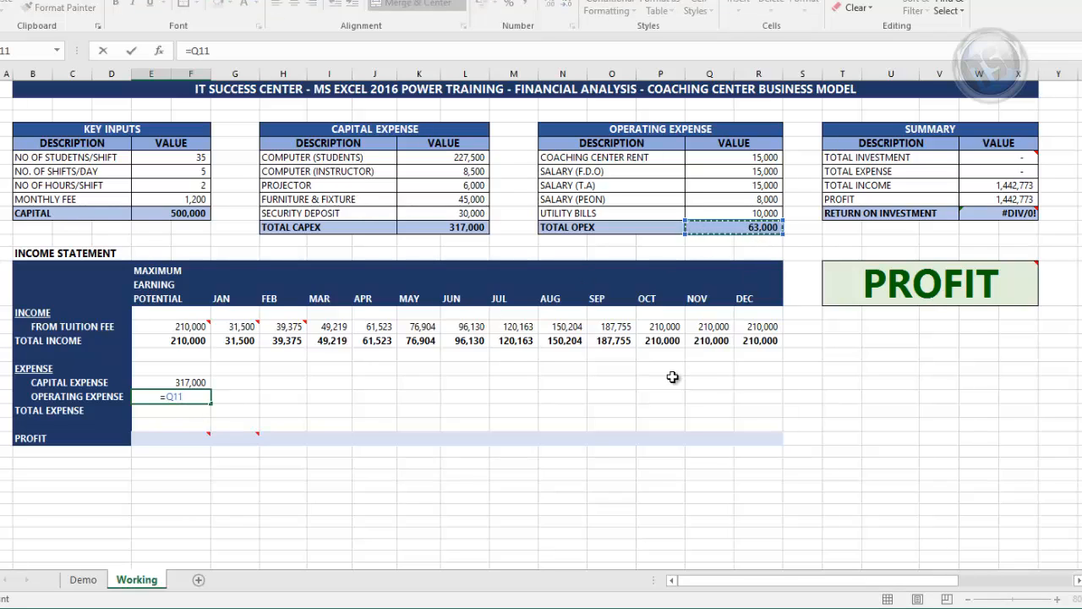
key(Return)
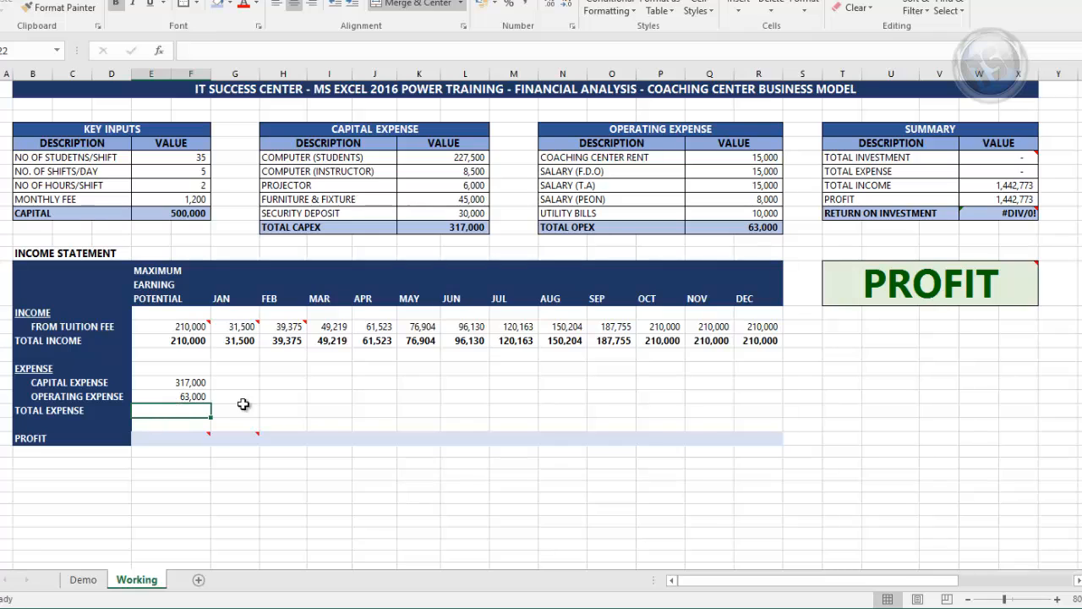
key(alt+equal)
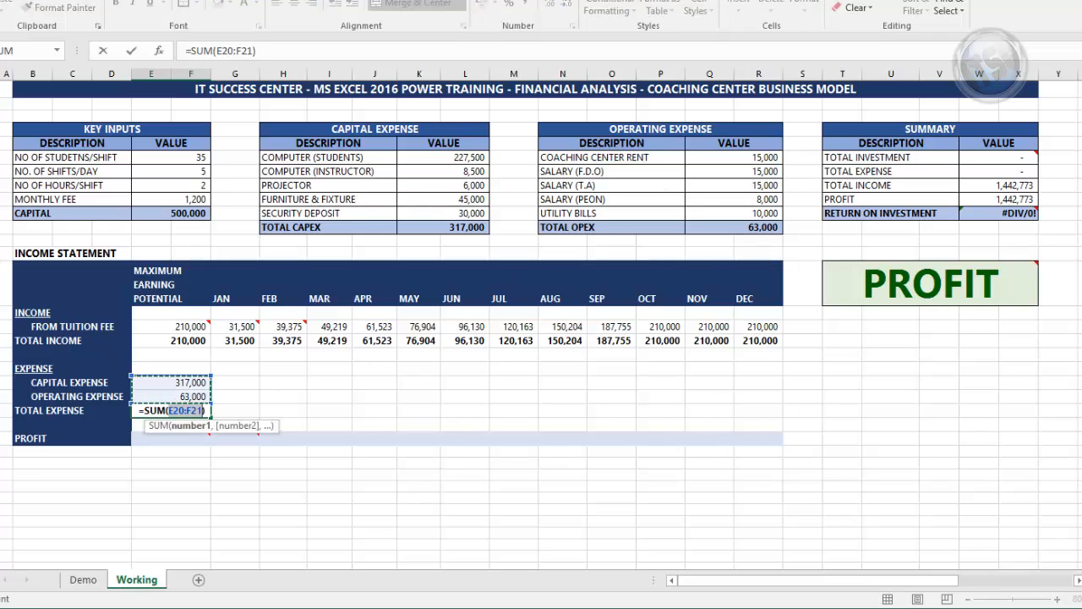
key(Return)
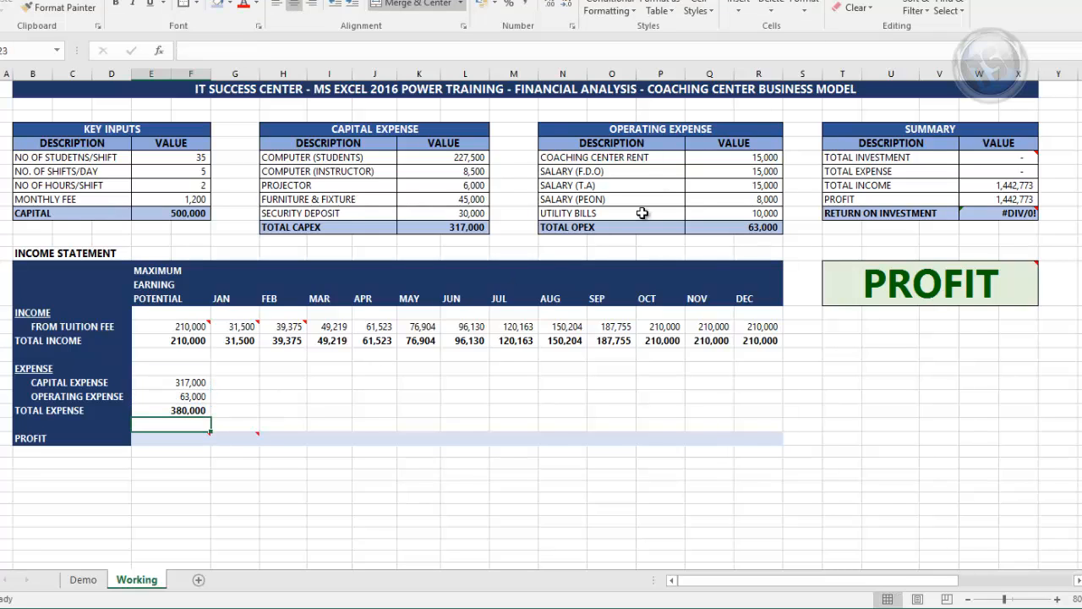
Calculate the Maximum Earning Potential profit as total income minus total expense, =E17-E22.
click(183, 437)
text(=)
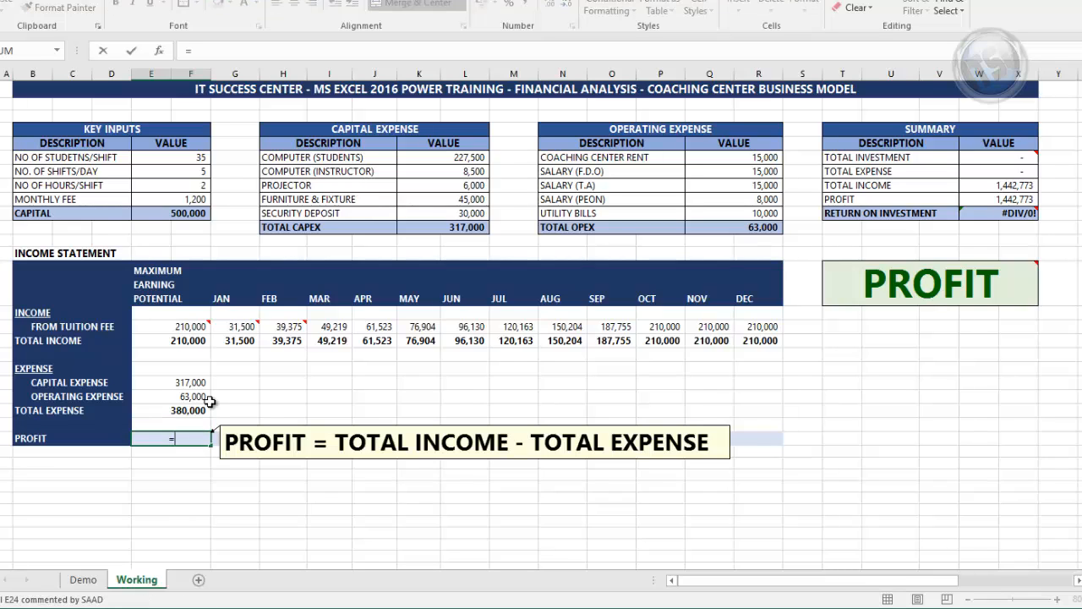
click(194, 339)
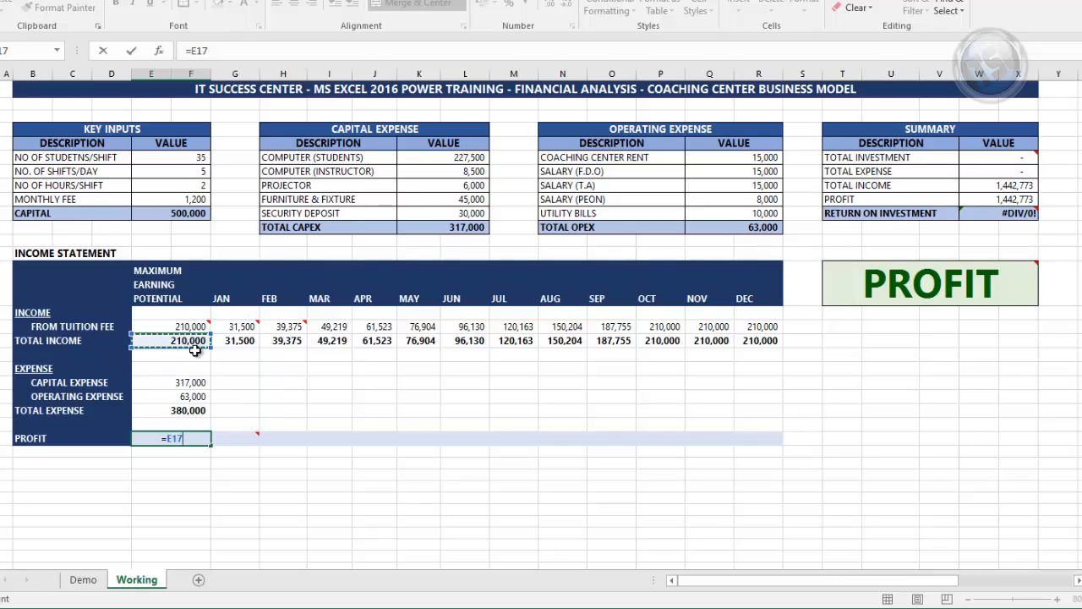
text(-)
click(185, 410)
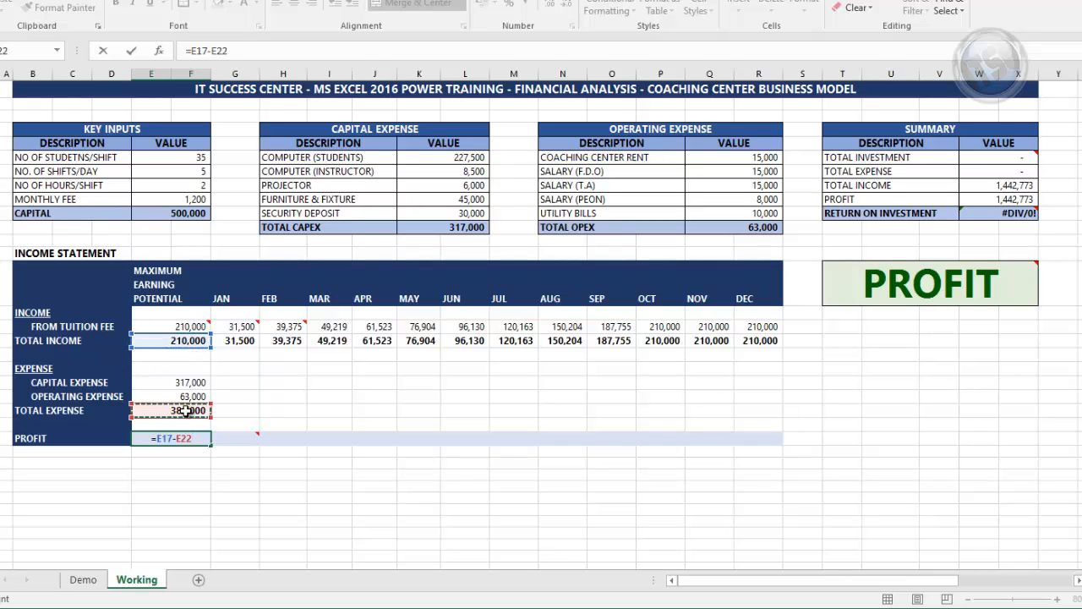
key(Return)
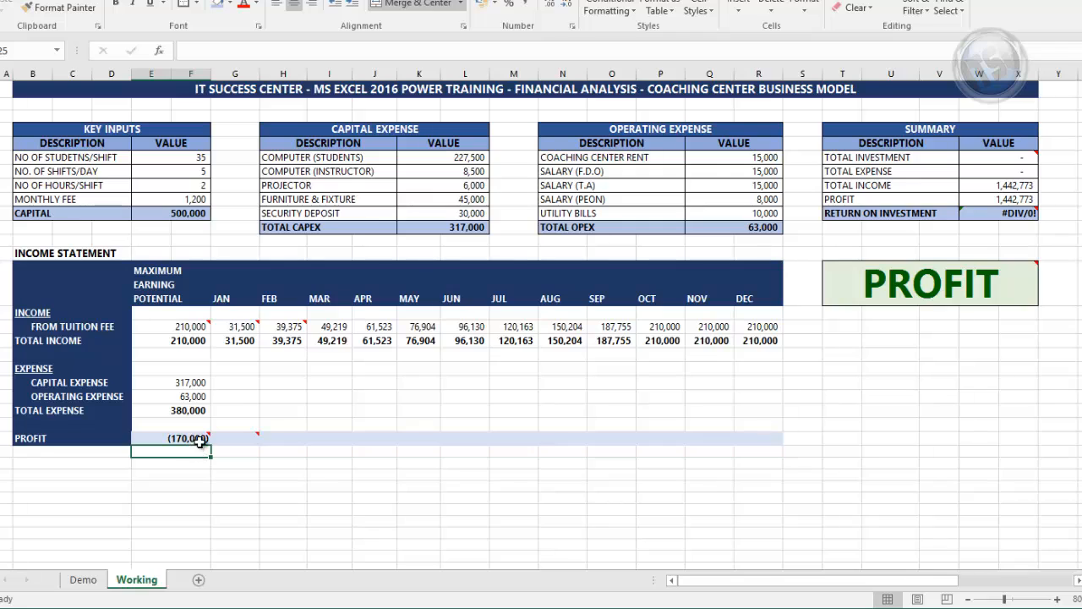
Link January's capital expense to Total CAPEX with =K11.
click(243, 385)
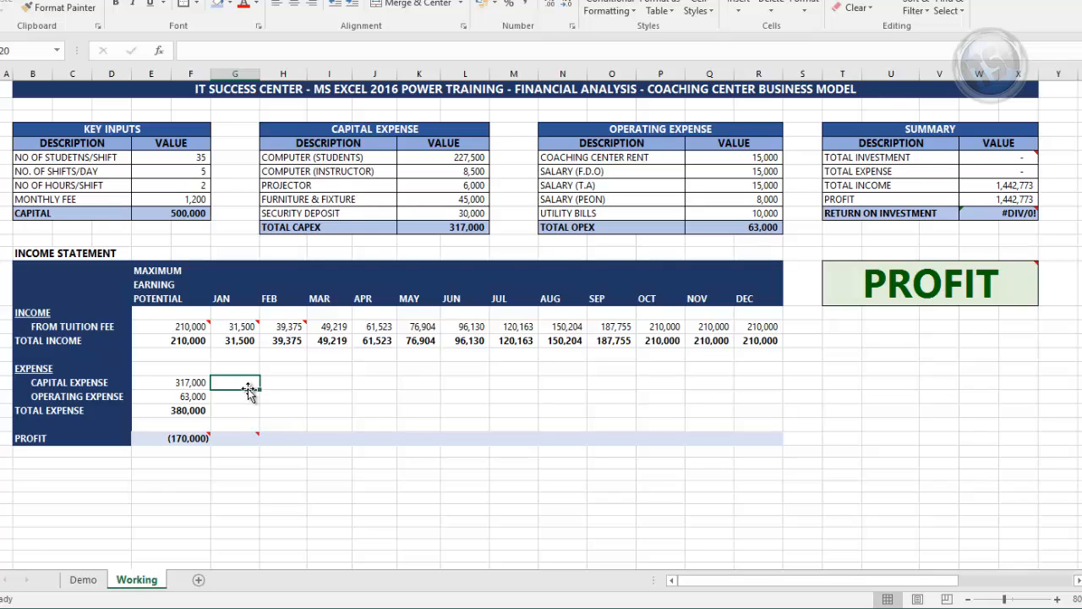
text(=)
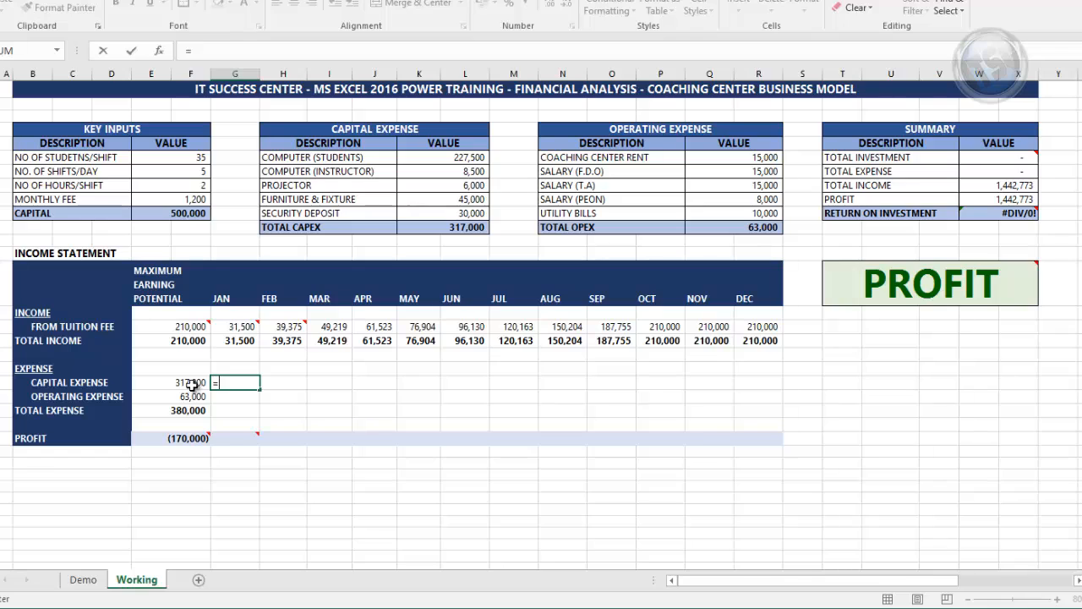
click(486, 228)
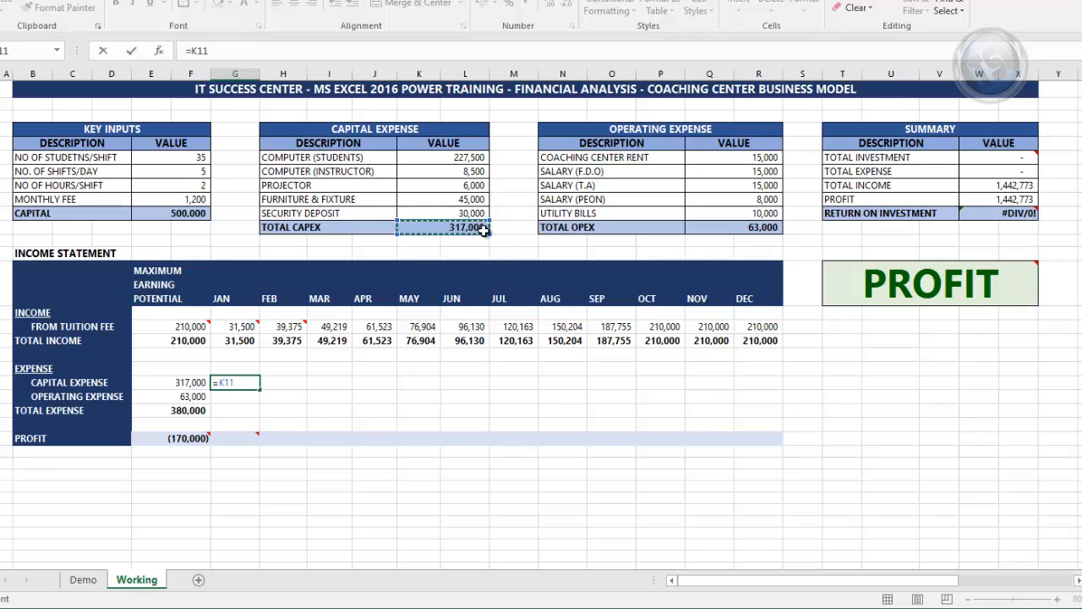
key(Return)
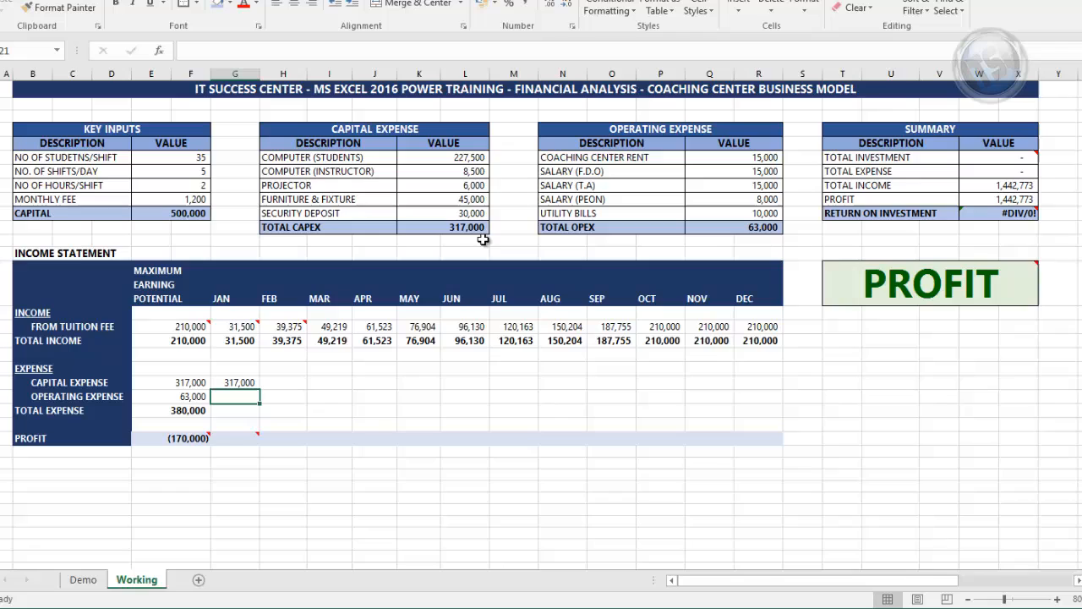
Enter 0 as the capital expense for February and March.
click(286, 382)
text(0)
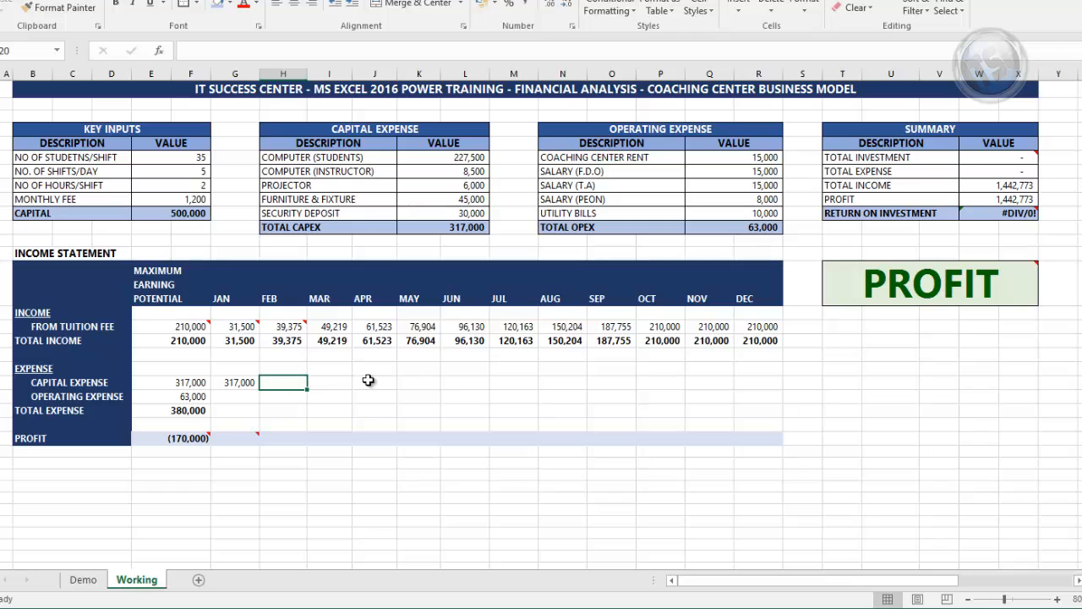
key(Tab)
text(0)
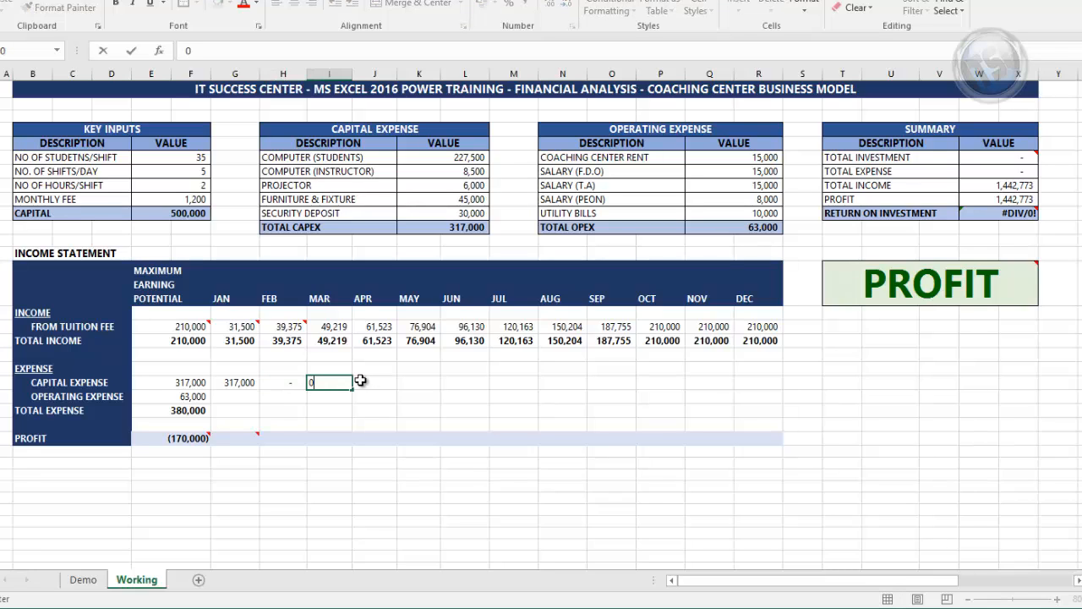
key(Tab)
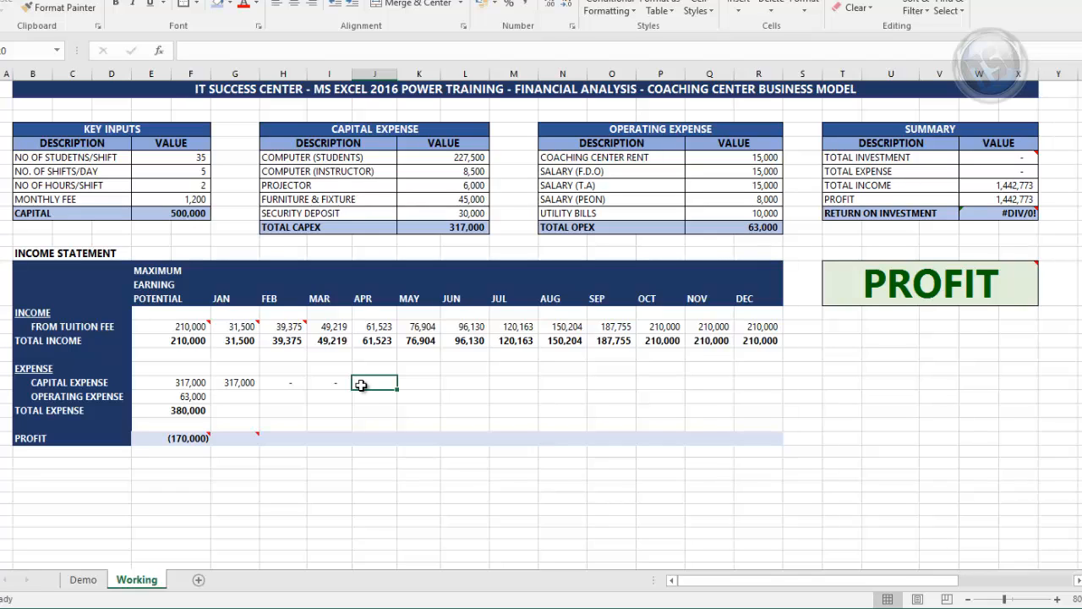
click(240, 382)
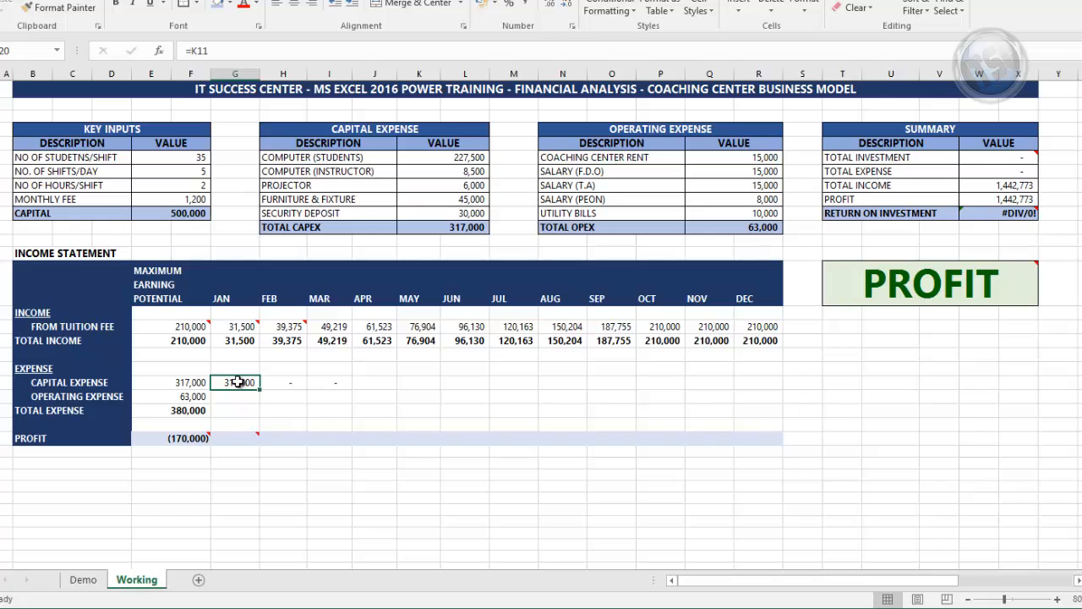
Link January's operating expense to Total OPEX with the relative reference =Q11 and fill it across through December.
click(235, 397)
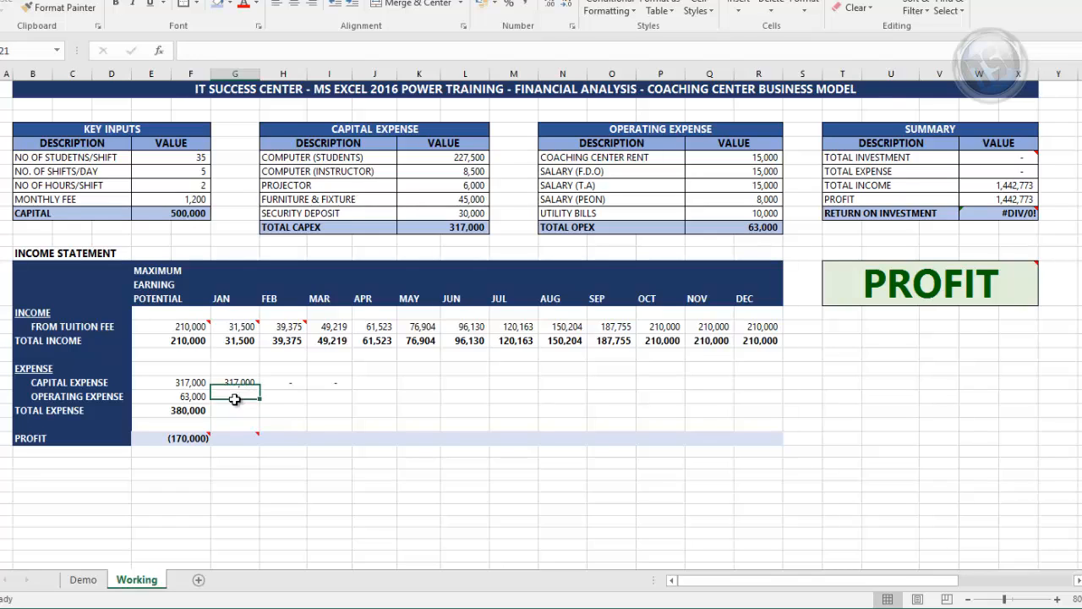
text(=)
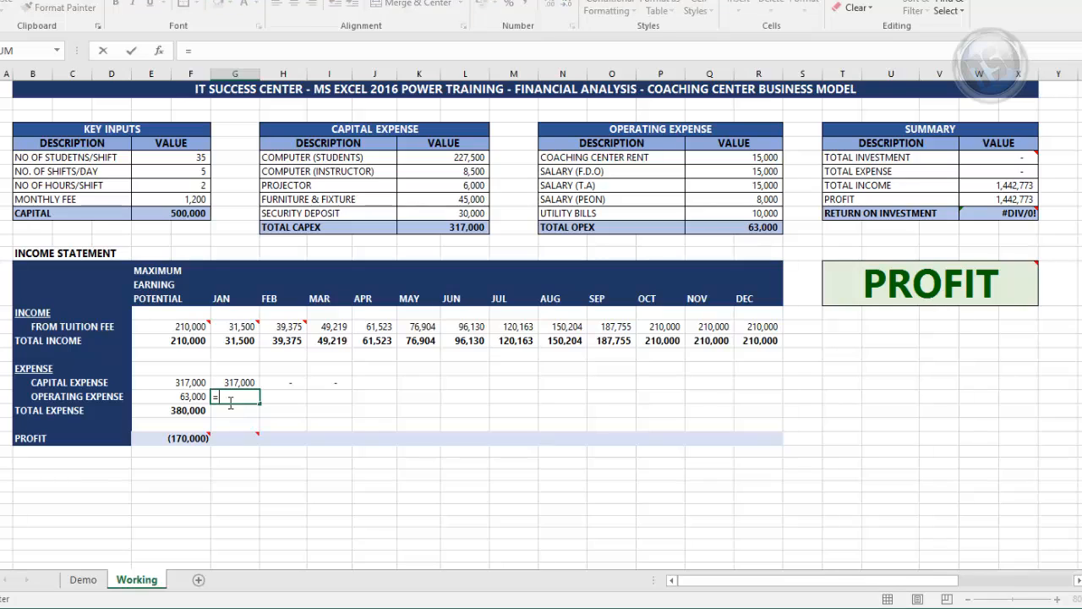
click(758, 229)
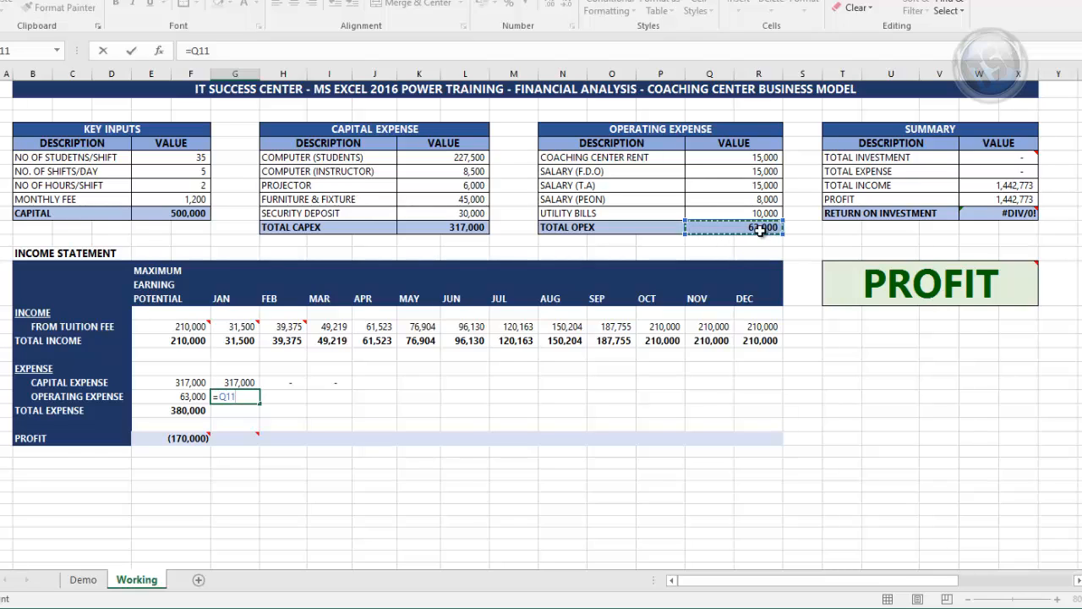
key(Return)
key(Up)
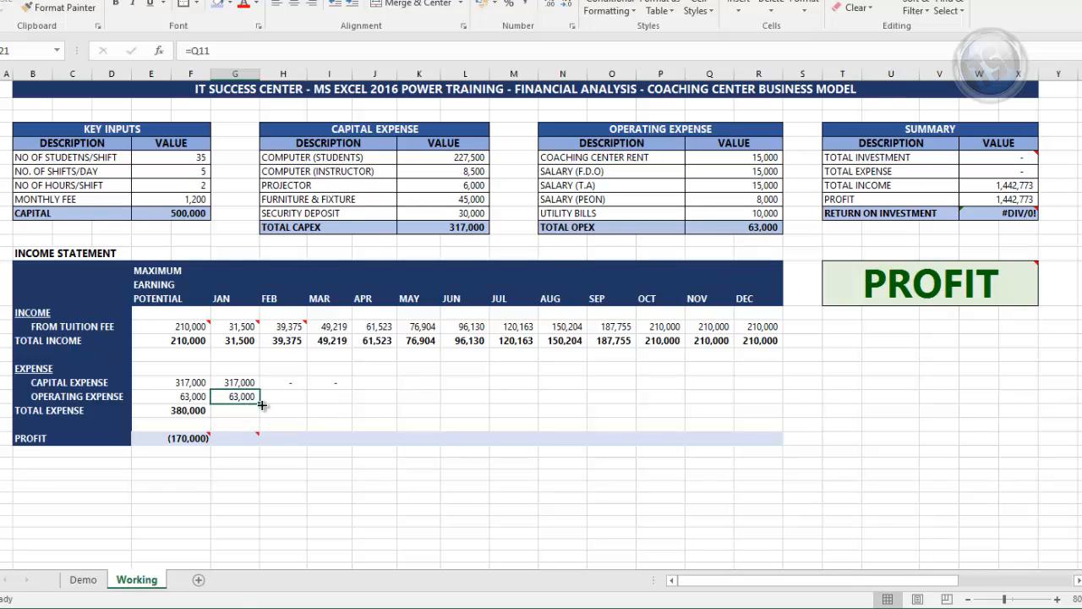
drag(262, 405, 770, 395)
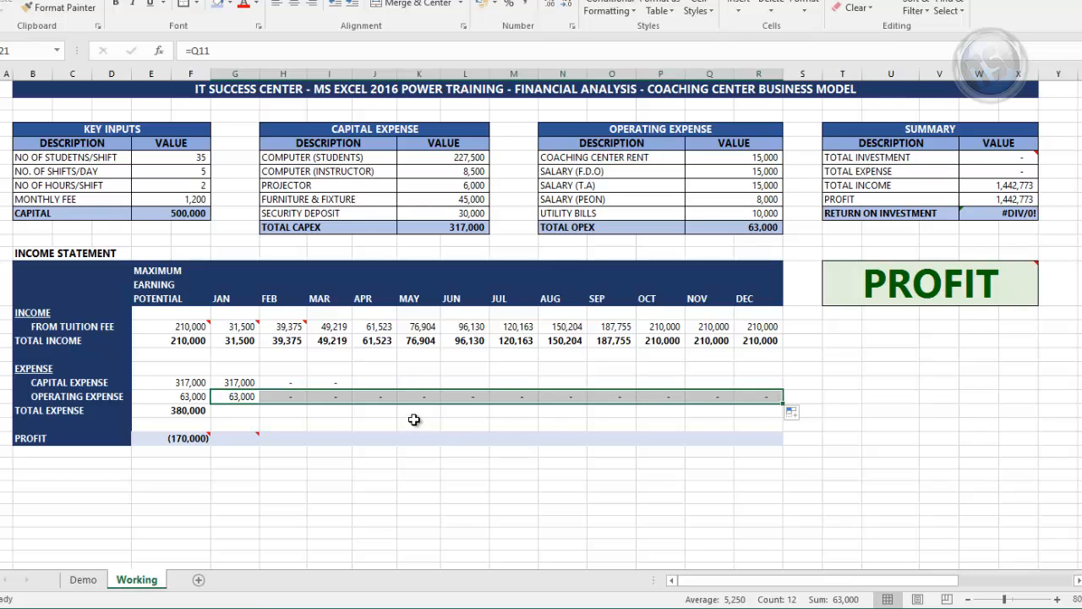
Inspect which cells the copied operating expense formulas for February and March refer to.
click(289, 403)
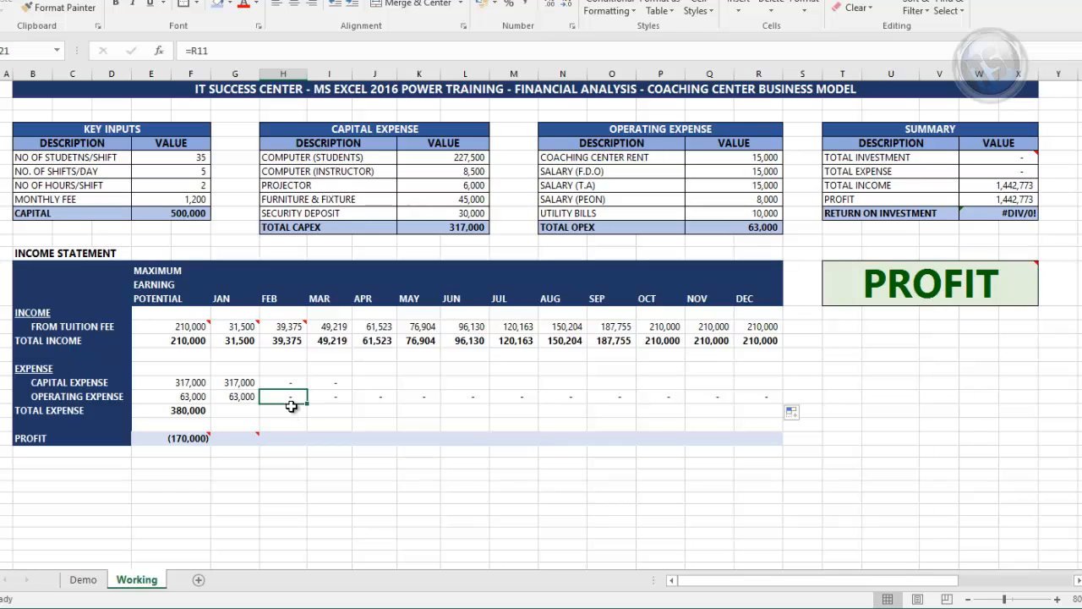
key(F2)
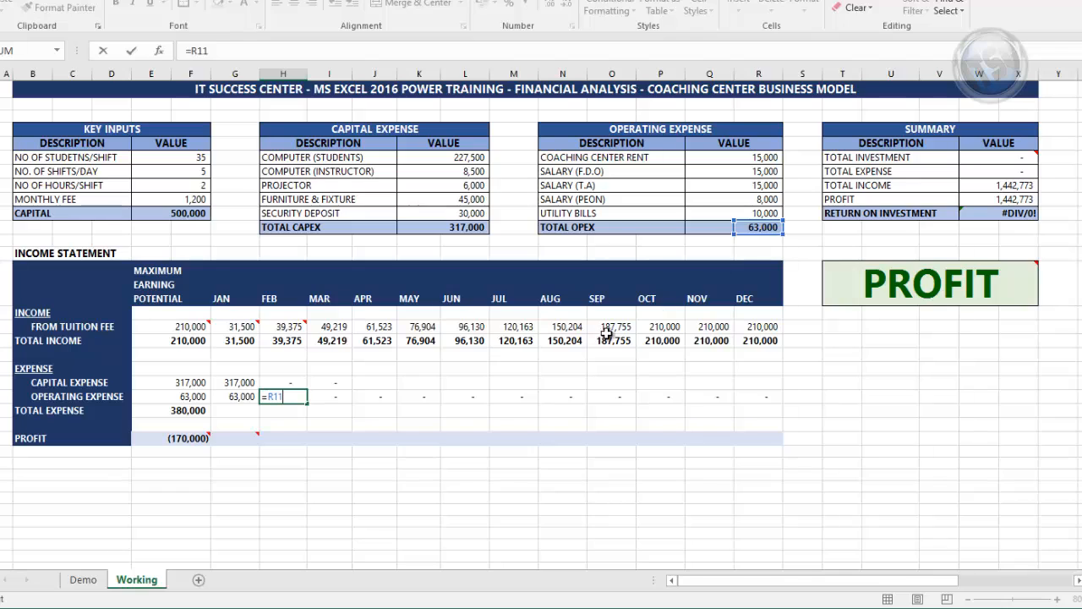
key(Escape)
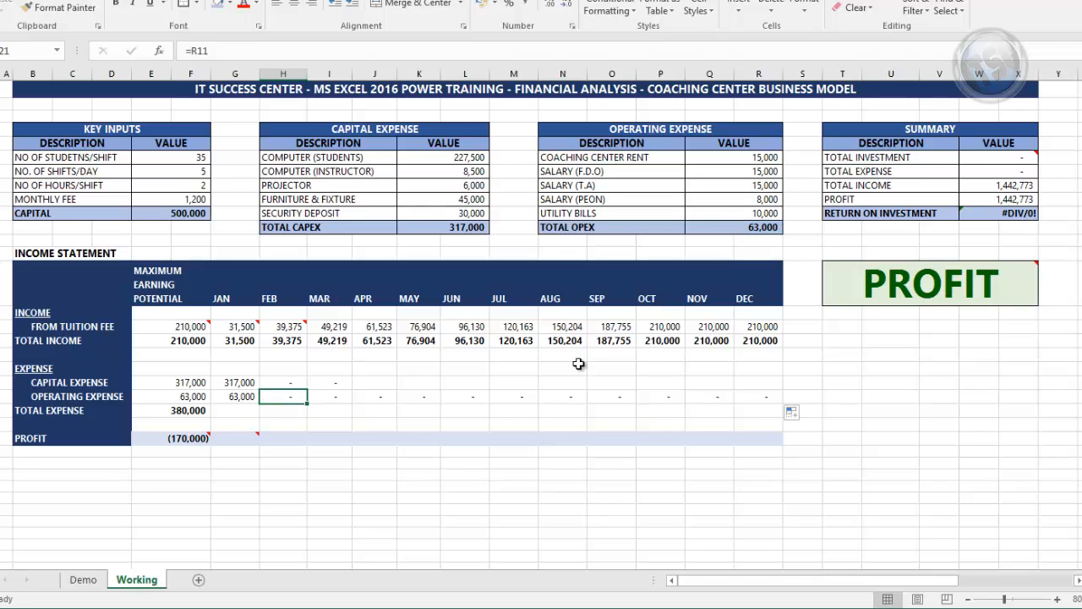
click(326, 399)
key(F2)
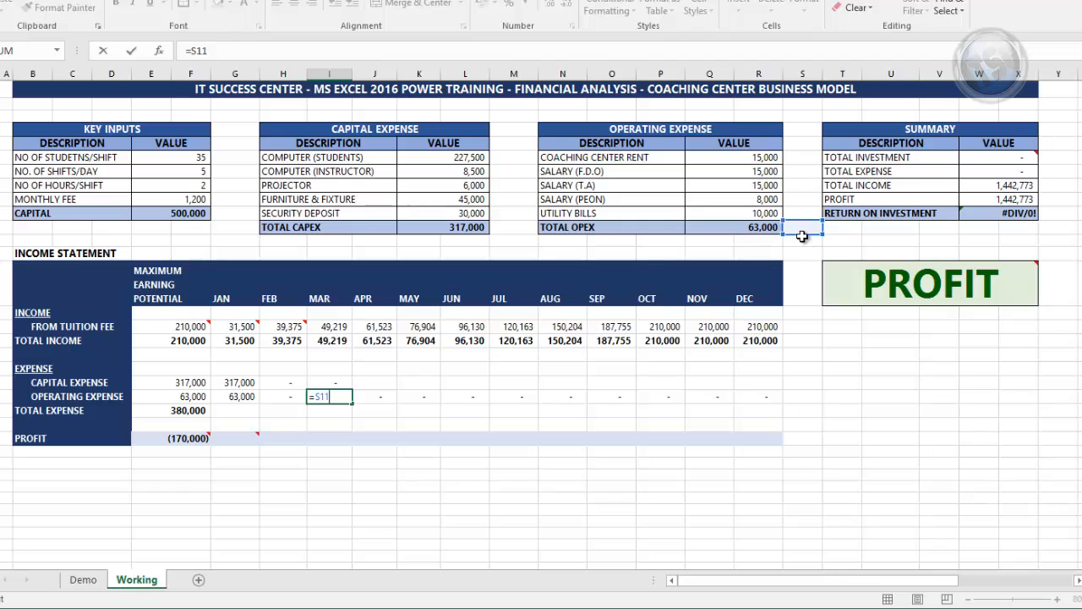
key(ctrl+Return)
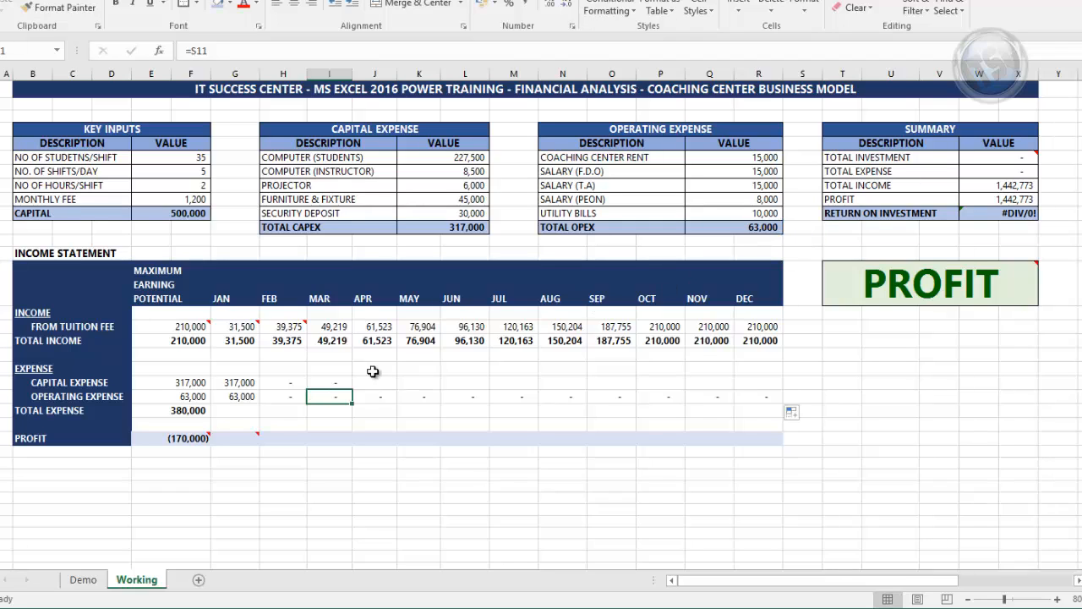
Replace January's operating expense with the absolute reference =$Q$11 to Total OPEX and fill it across through December.
click(236, 400)
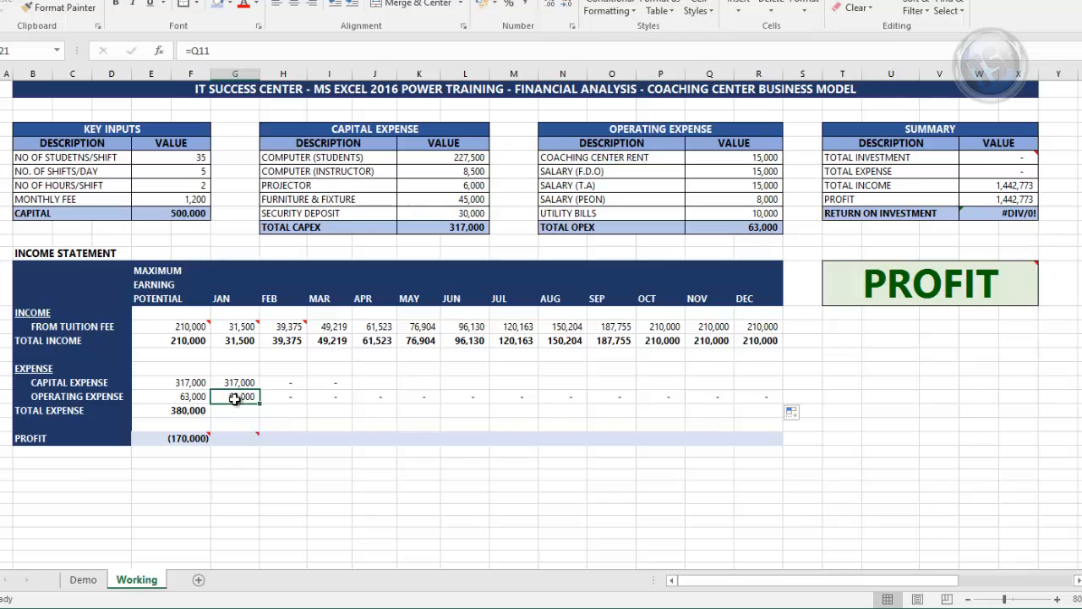
key(Delete)
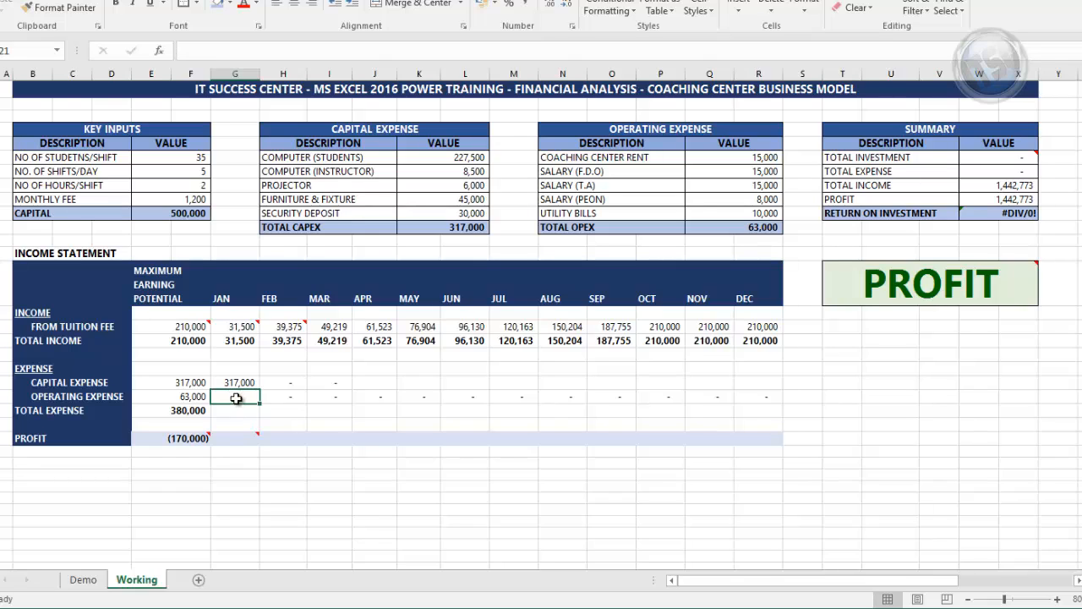
text(=)
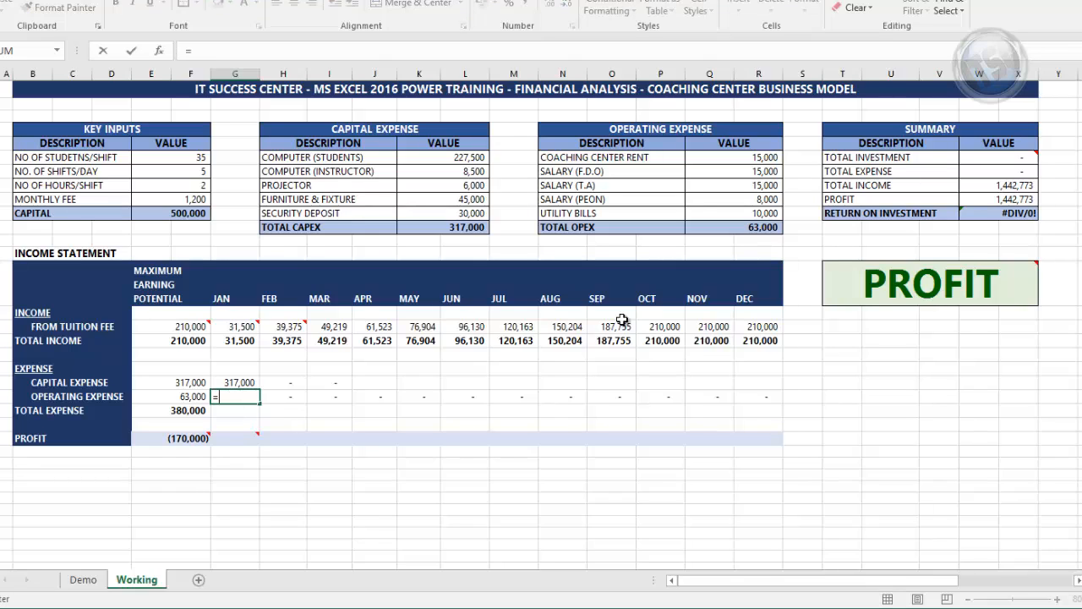
click(759, 226)
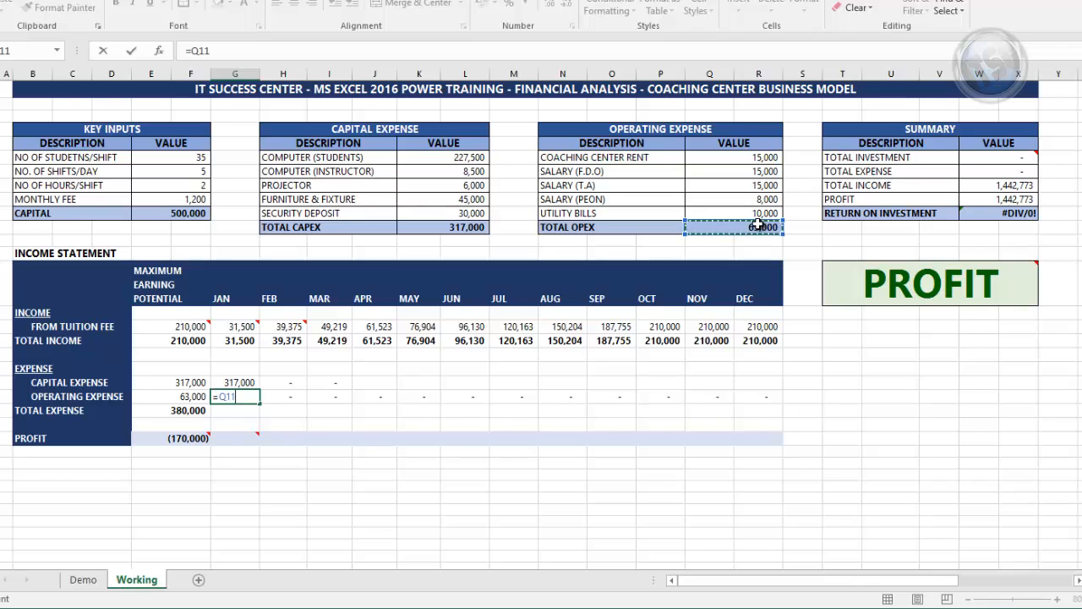
key(F4)
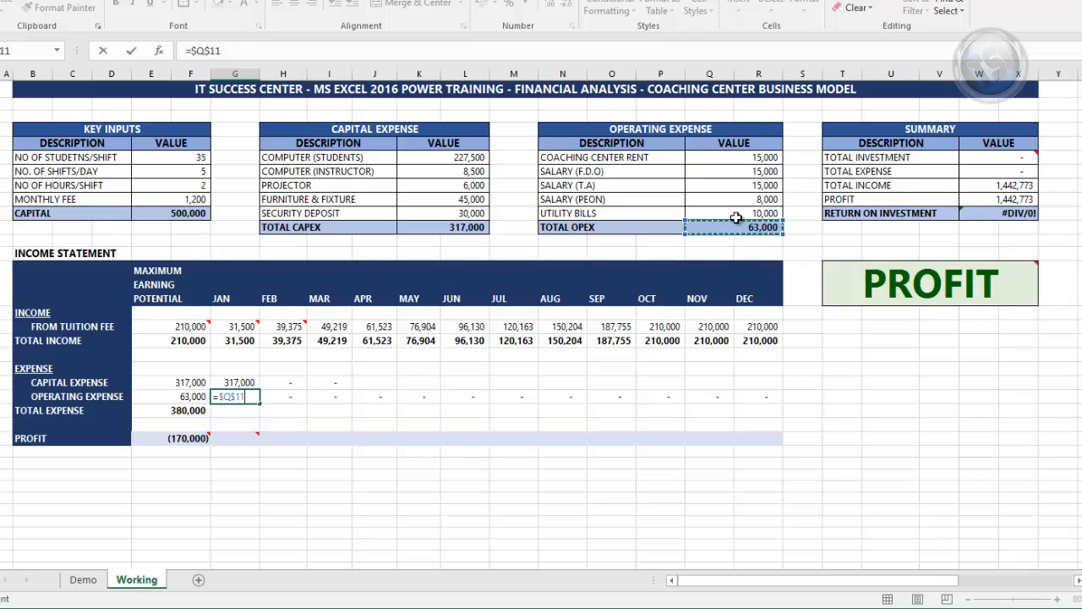
key(ctrl+Return)
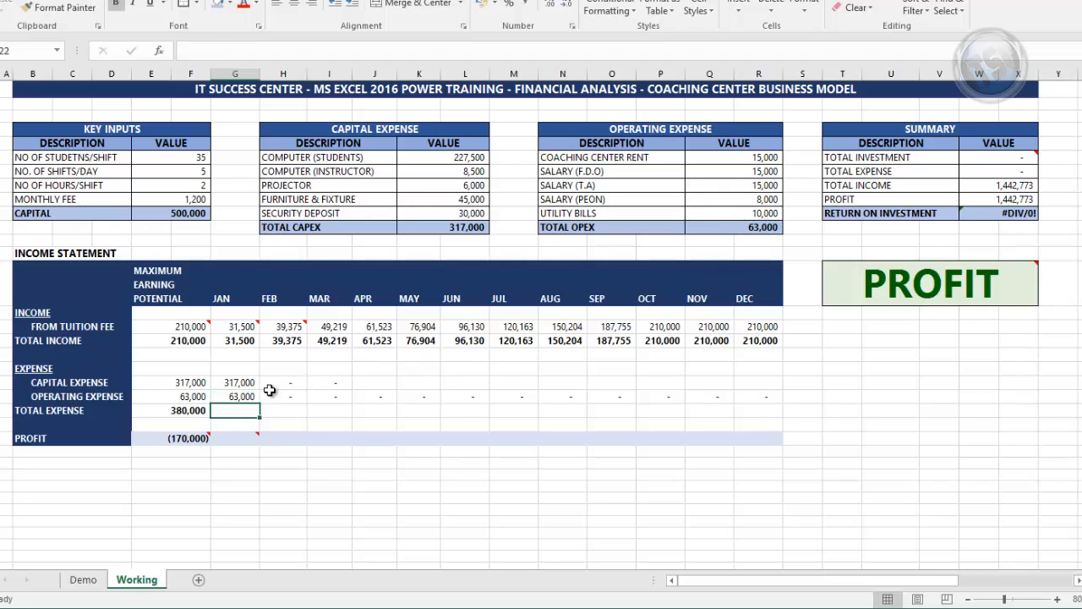
click(247, 393)
drag(262, 403, 767, 387)
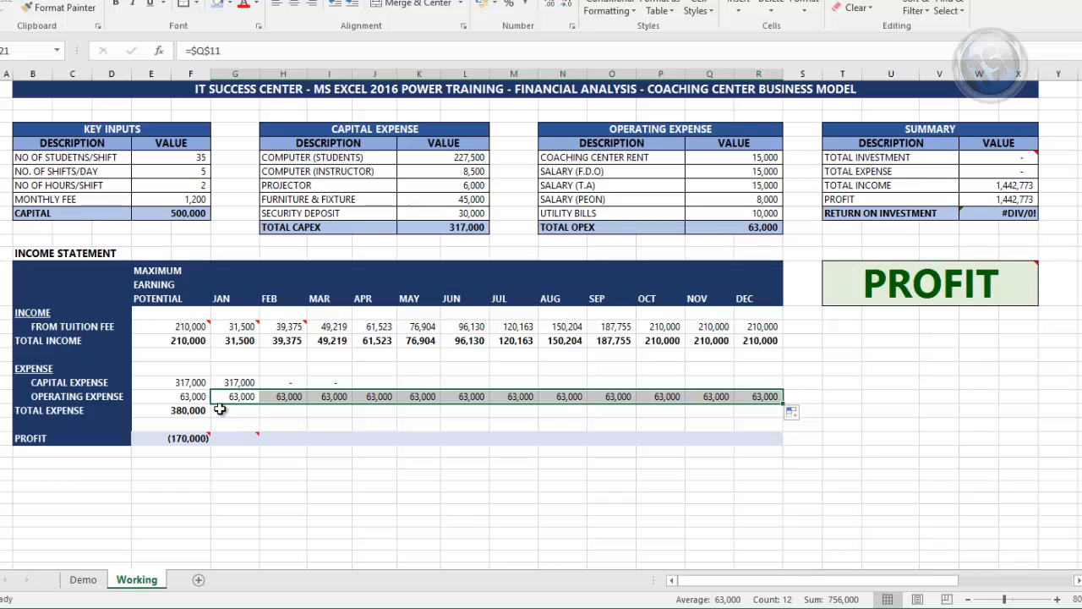
Sum January's capital and operating expenses in Total Expense with =SUM(G20:G21) and fill the formula through December.
click(224, 411)
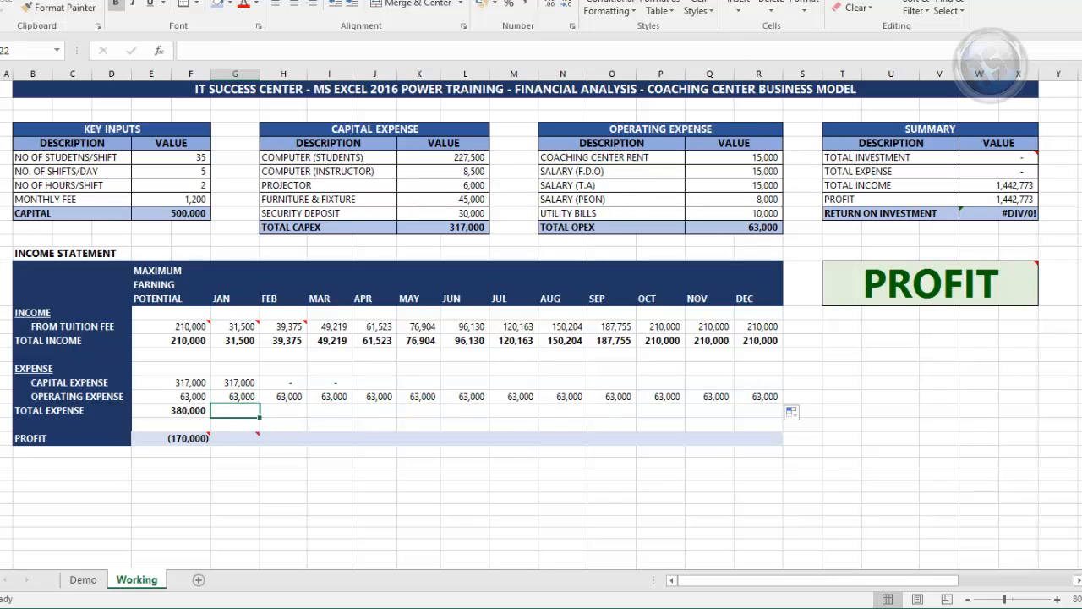
key(alt+equal)
key(Return)
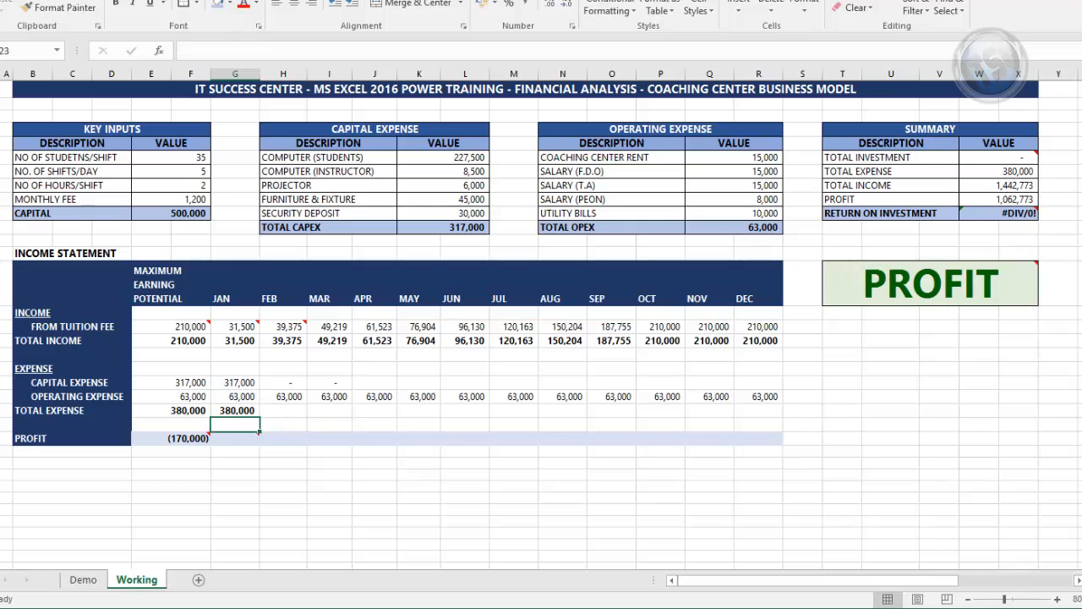
click(250, 411)
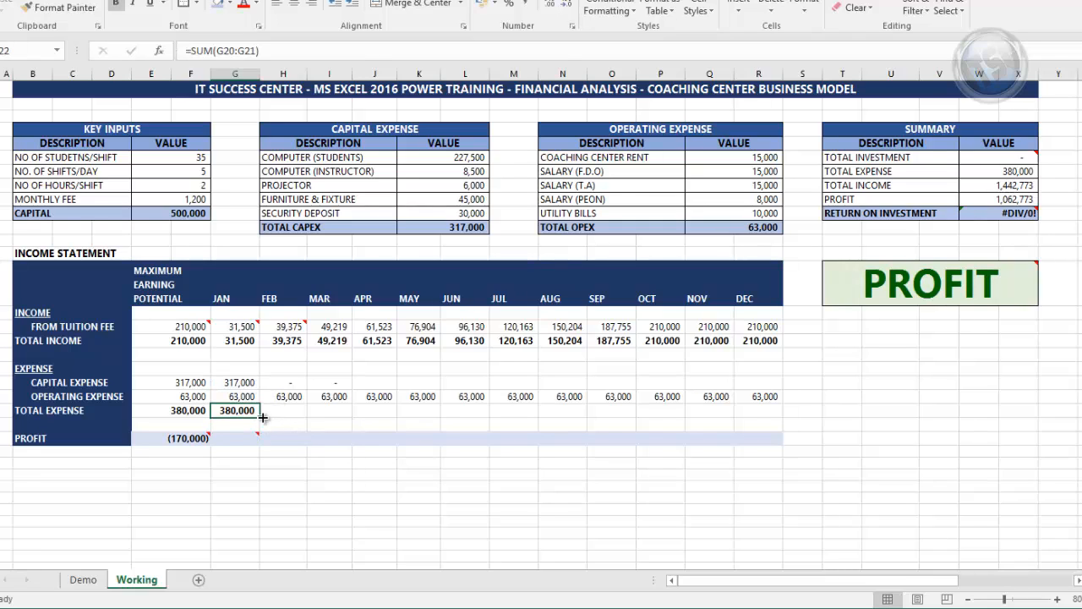
drag(272, 418, 782, 414)
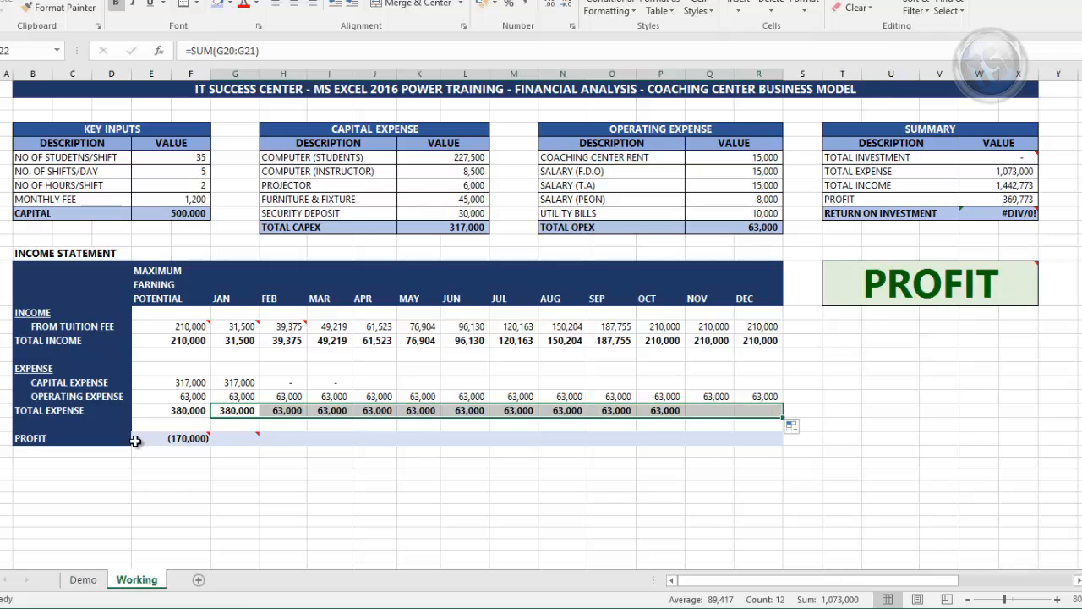
Calculate January's profit as total income minus total expense with =G17-G22.
click(236, 437)
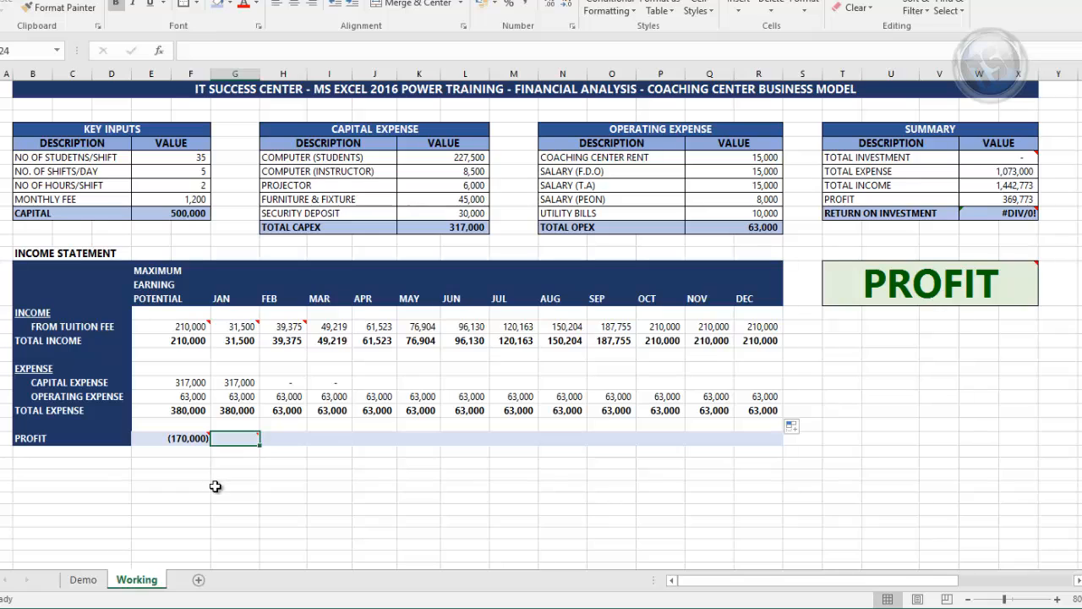
text(=)
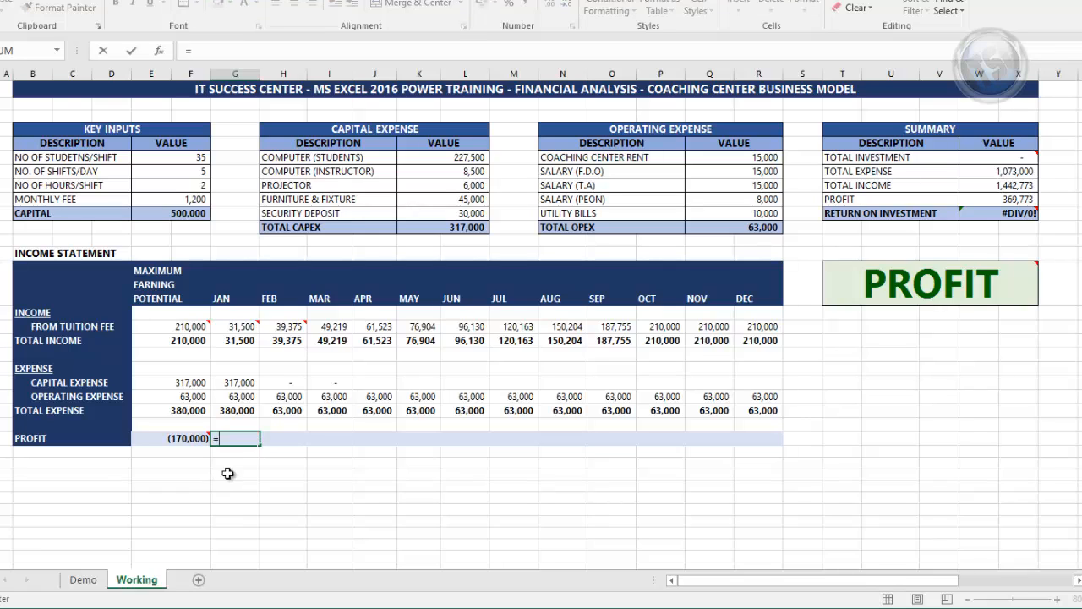
click(241, 340)
text(-)
click(237, 410)
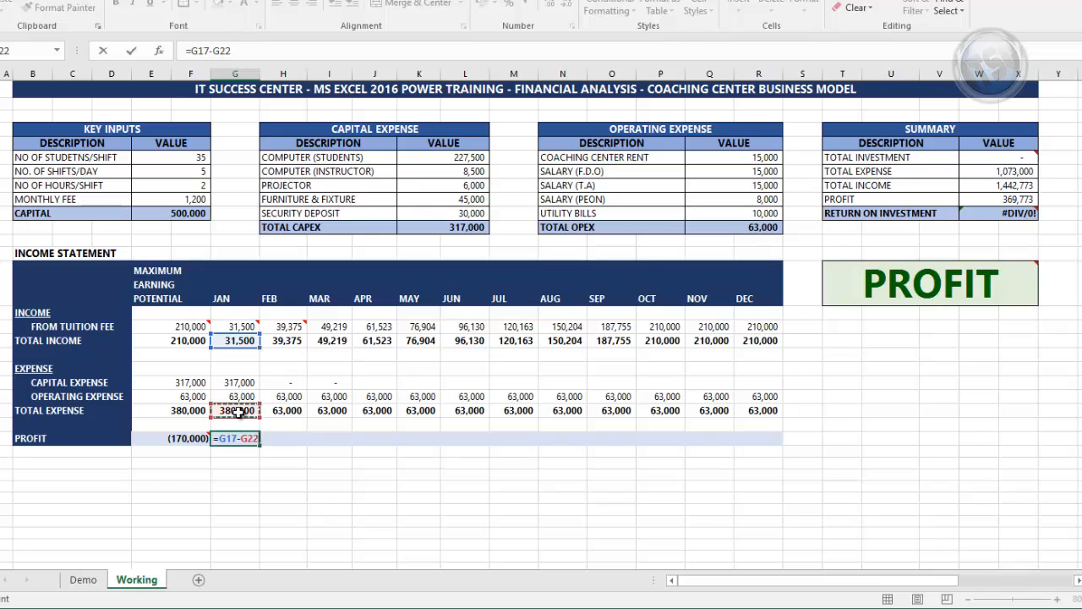
key(Return)
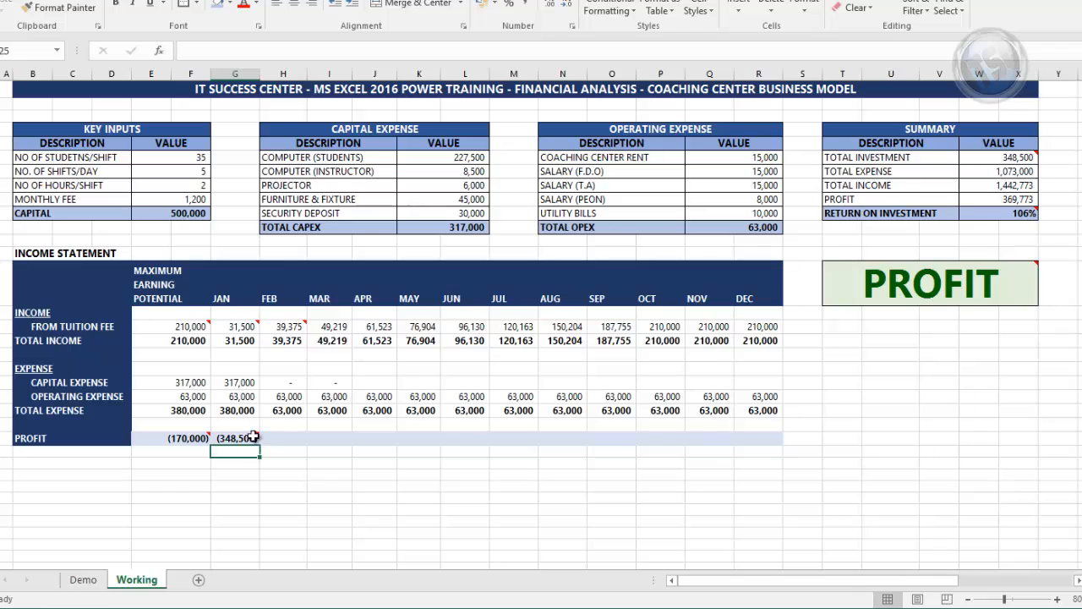
mouse_move(251, 437)
click(236, 411)
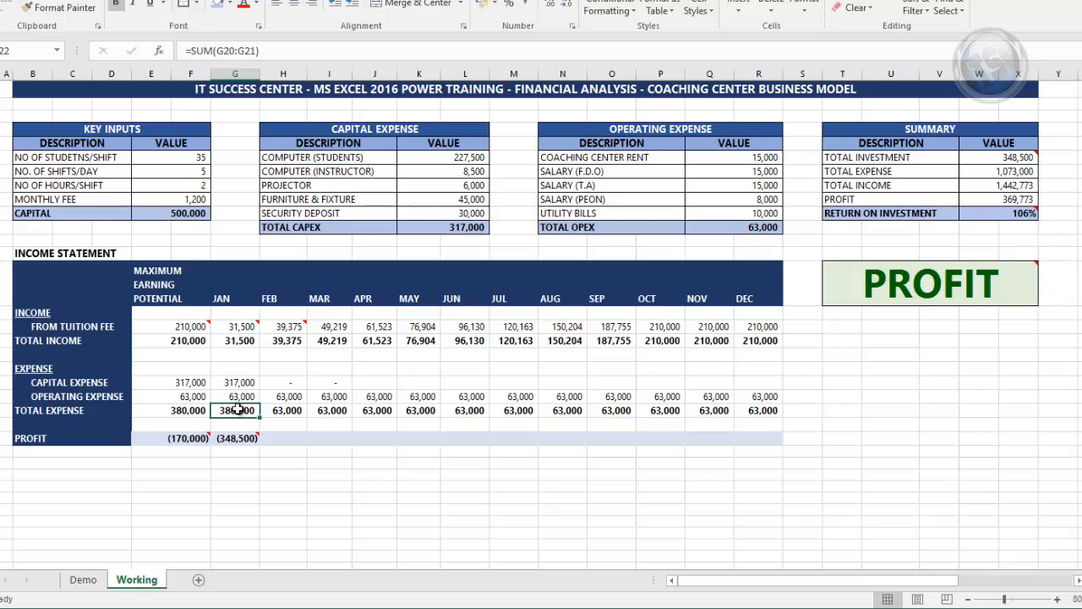
mouse_move(243, 329)
click(254, 441)
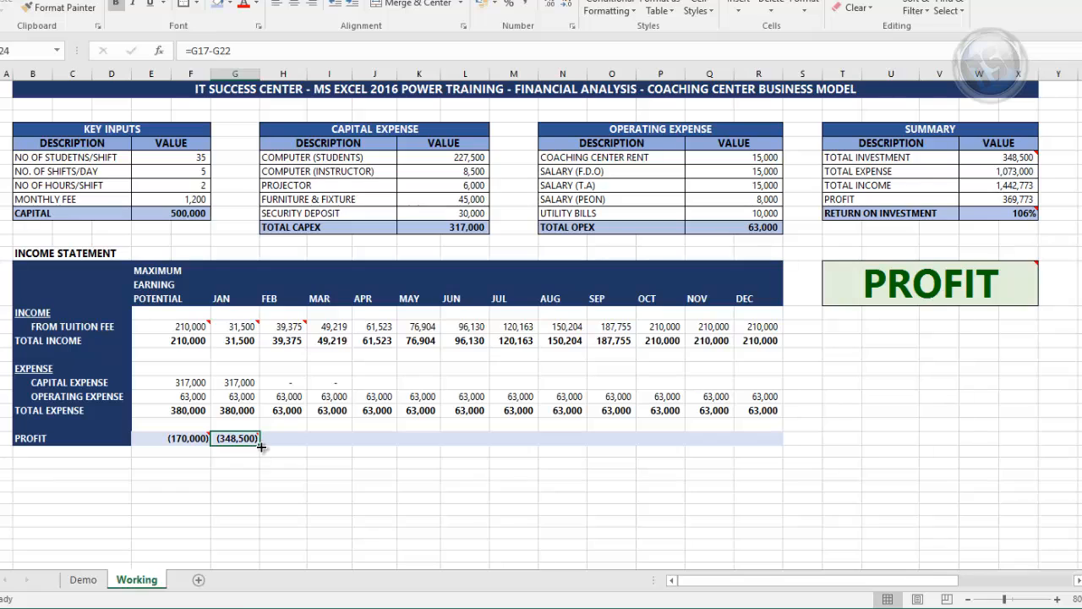
Fill January's profit formula across through December and clear all five values in the Summary table.
drag(261, 445, 776, 444)
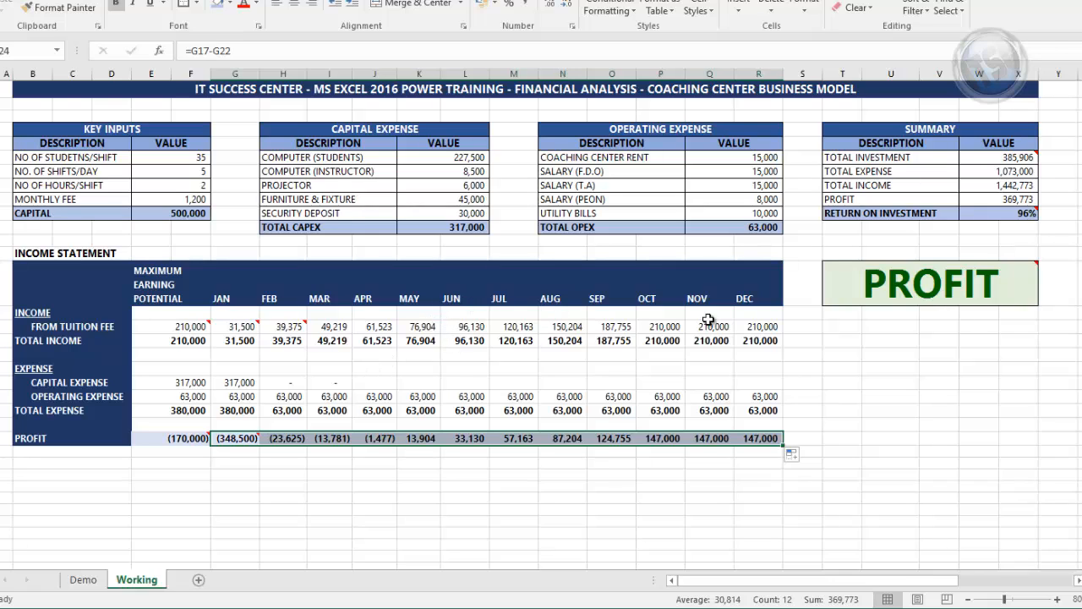
drag(1006, 159, 1008, 213)
key(Delete)
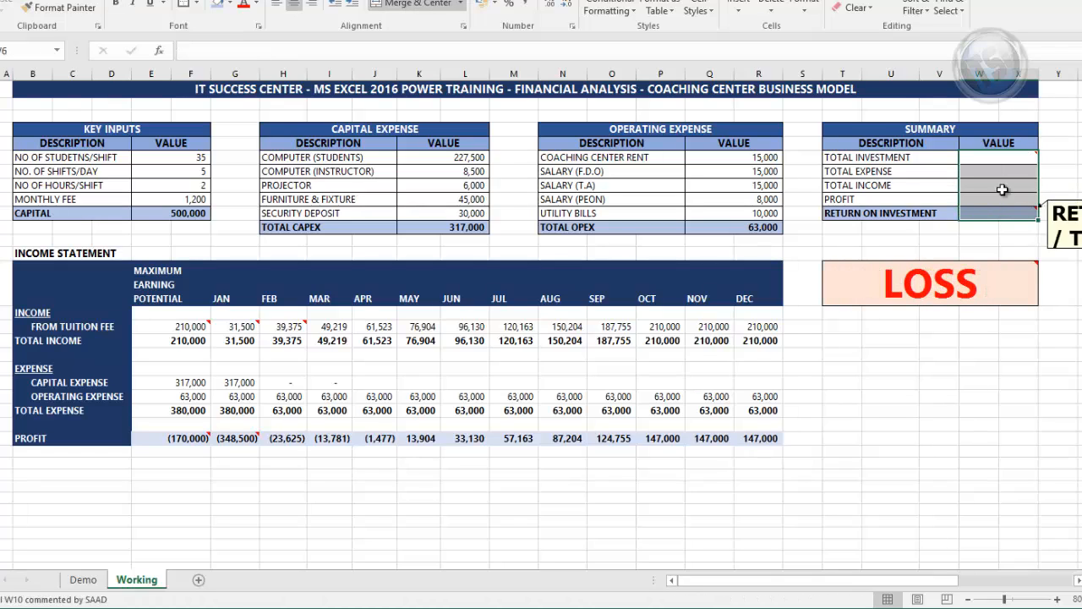
Calculate Total Investment in the Summary from January to April profit, sign reversed, with =SUM(G24:J24)*-1.
click(987, 159)
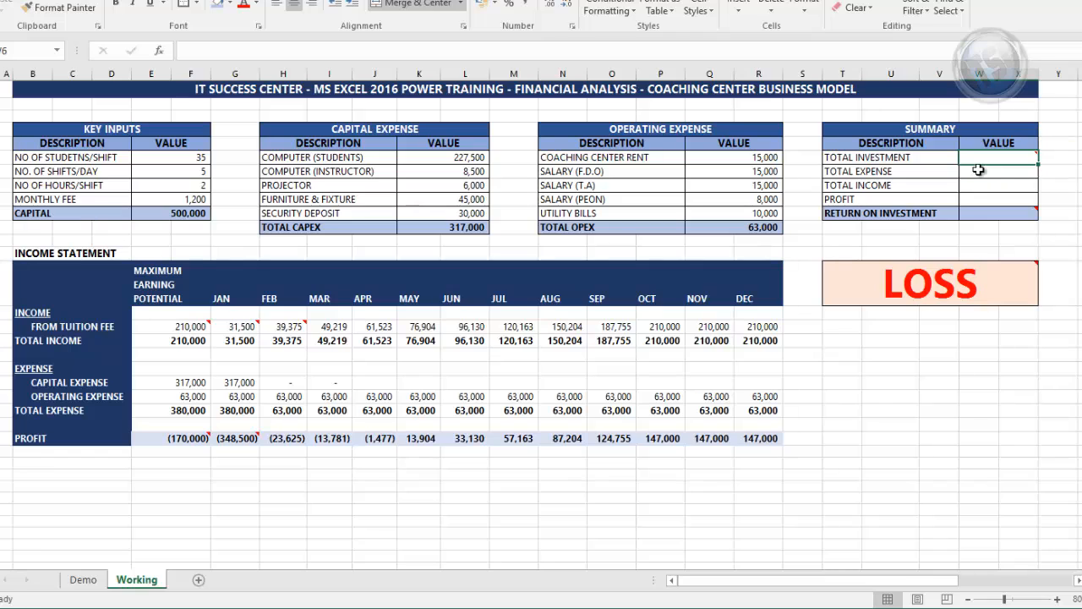
click(858, 1)
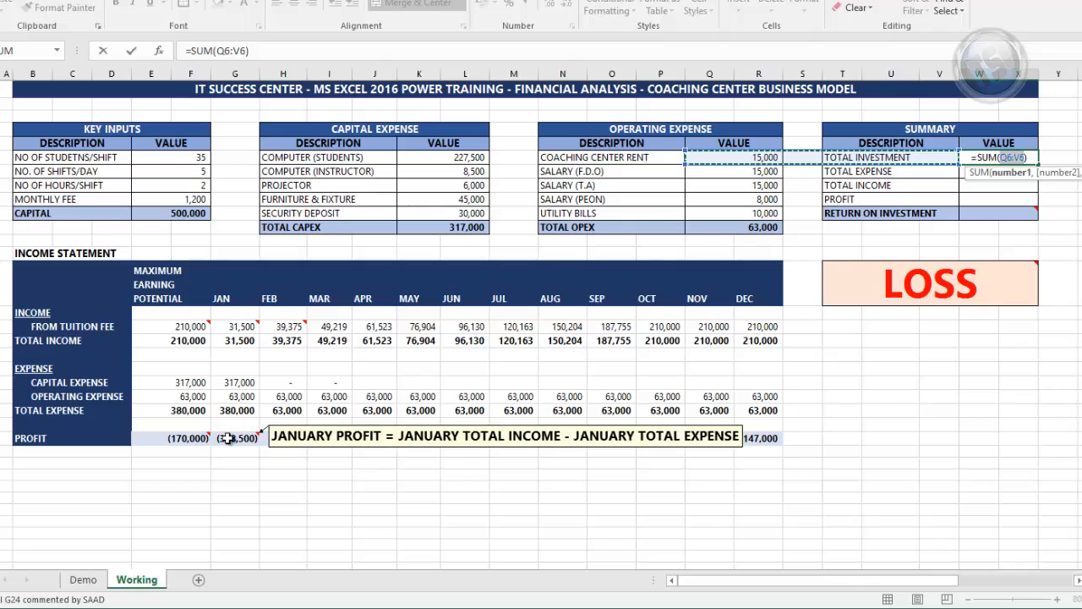
drag(229, 438, 384, 438)
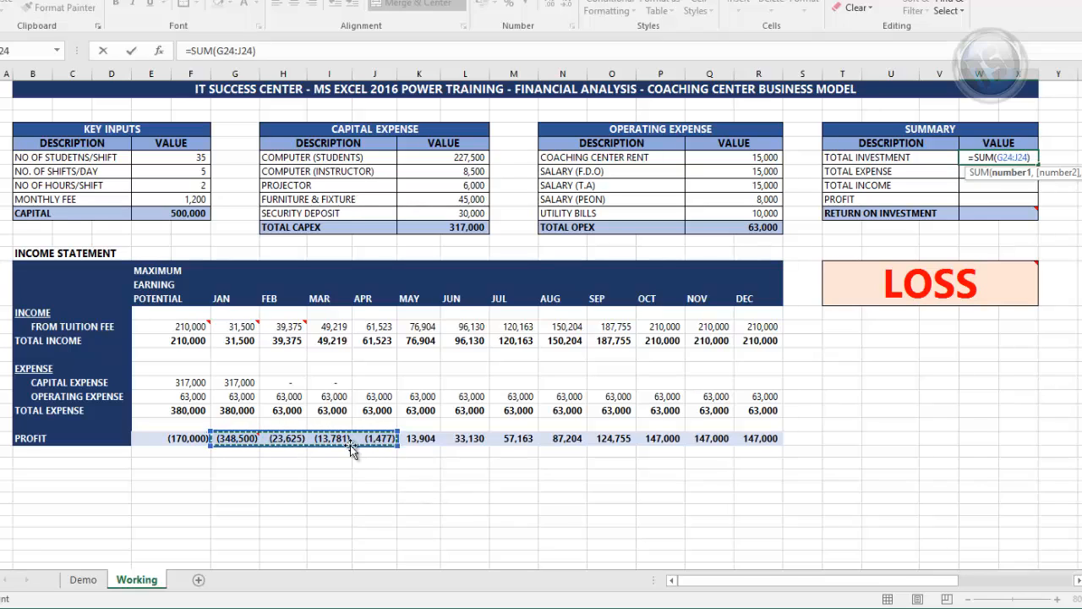
text())
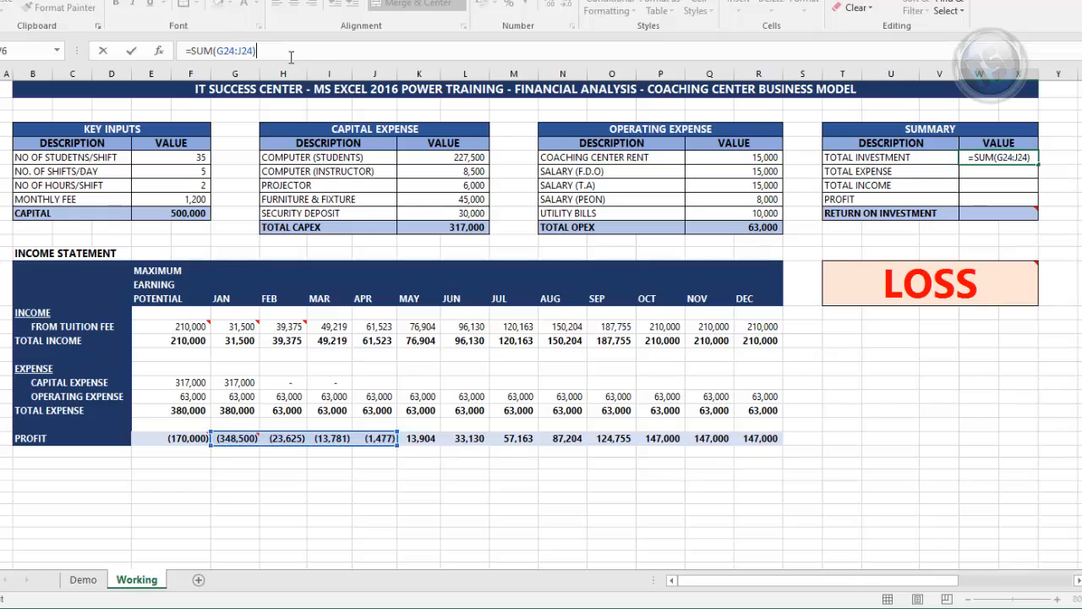
text(*-1)
key(Return)
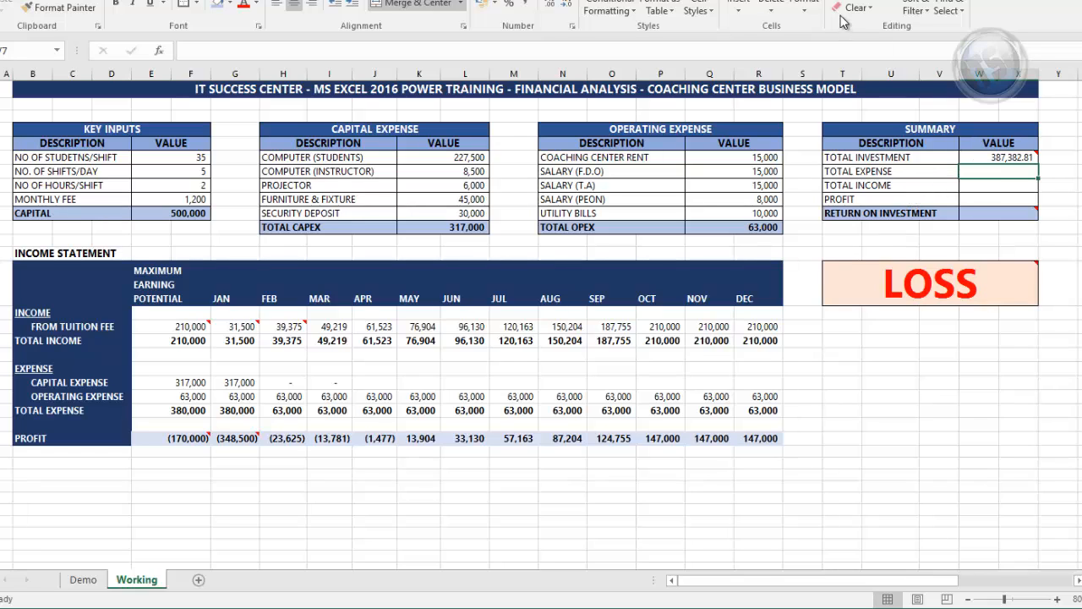
Sum the January to December total expenses into the Summary's Total Expense with =SUM(G22:R22).
key(alt+equal)
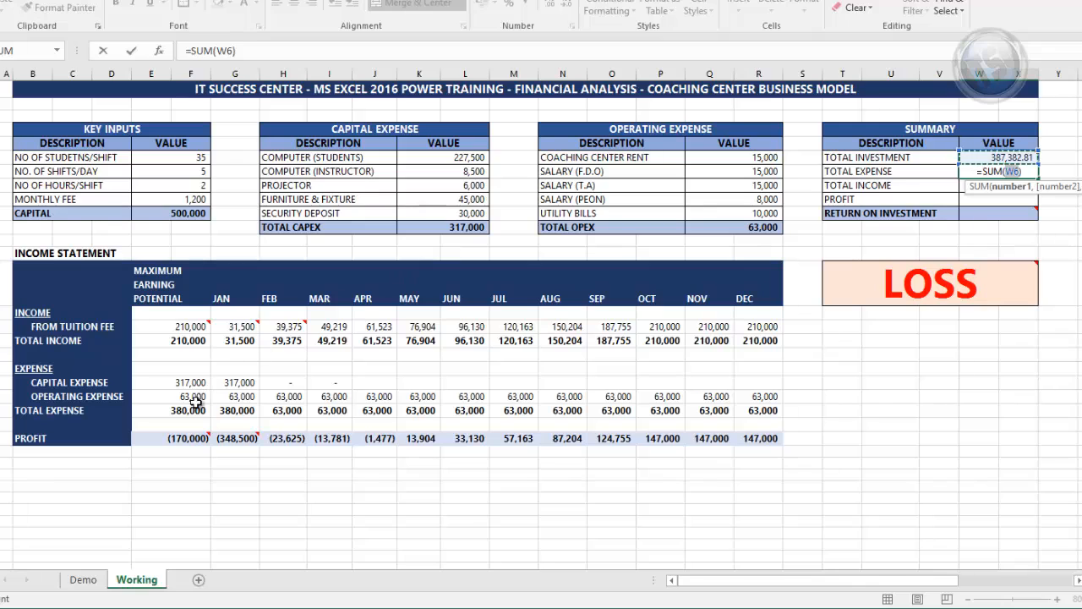
click(230, 410)
drag(230, 410, 765, 405)
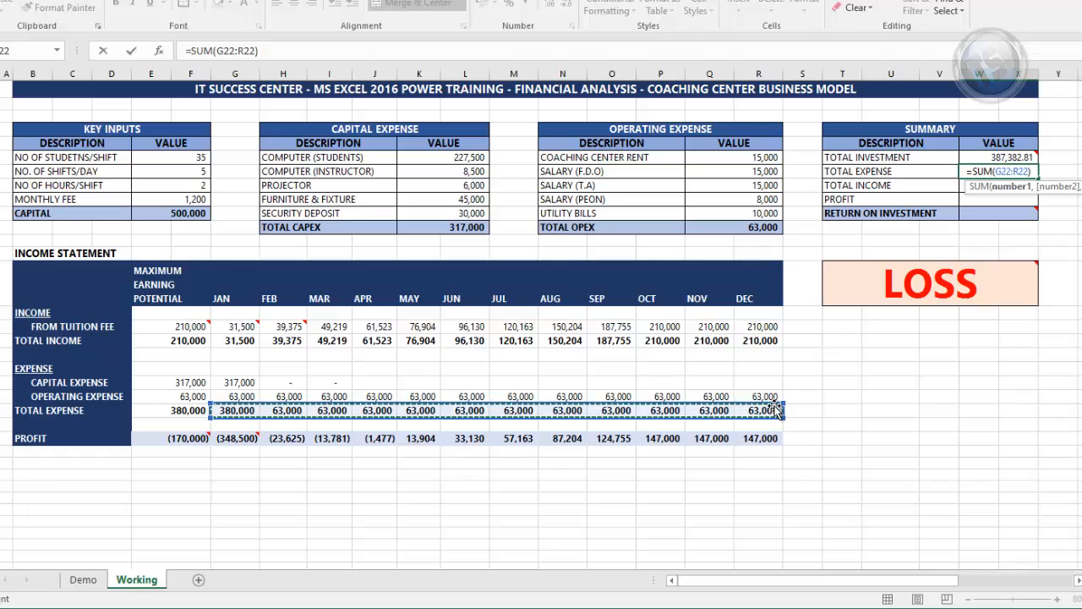
key(Return)
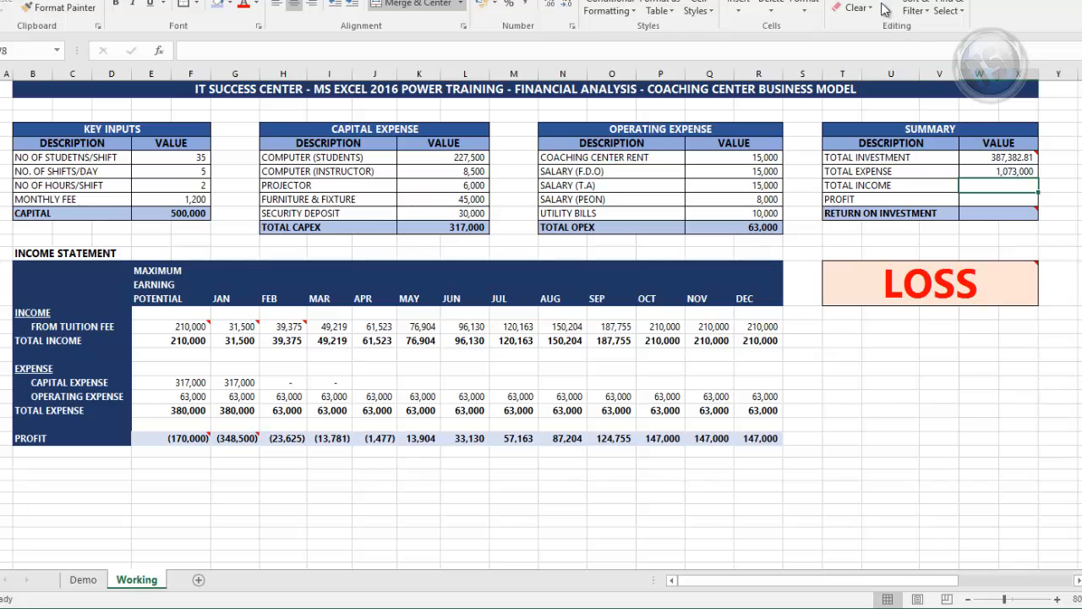
Sum the January to December total income into the Summary's Total Income with =SUM(G17:R17).
key(alt+equal)
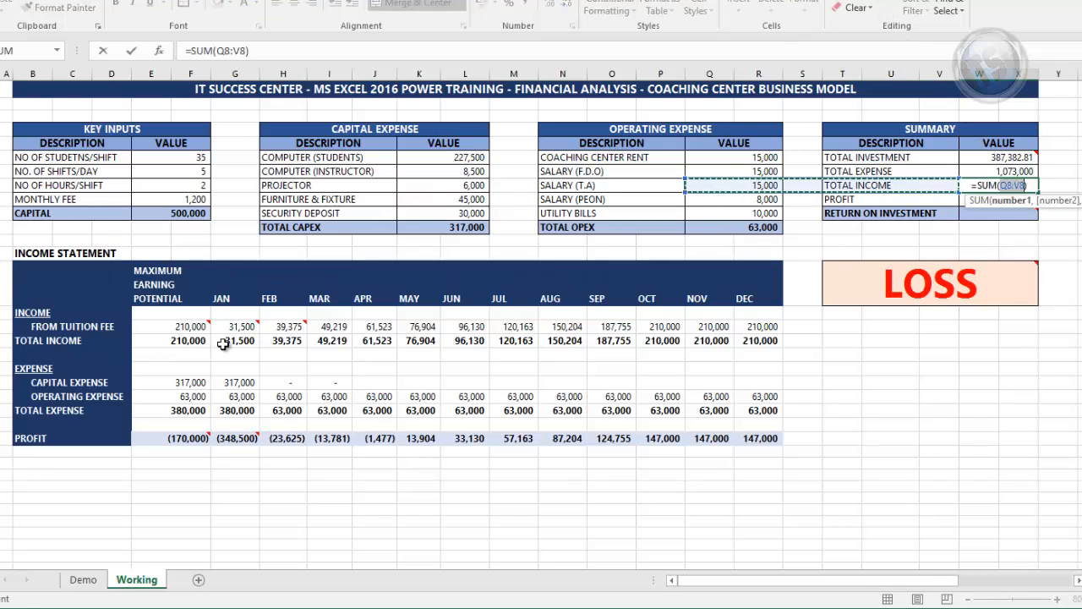
drag(226, 344, 757, 344)
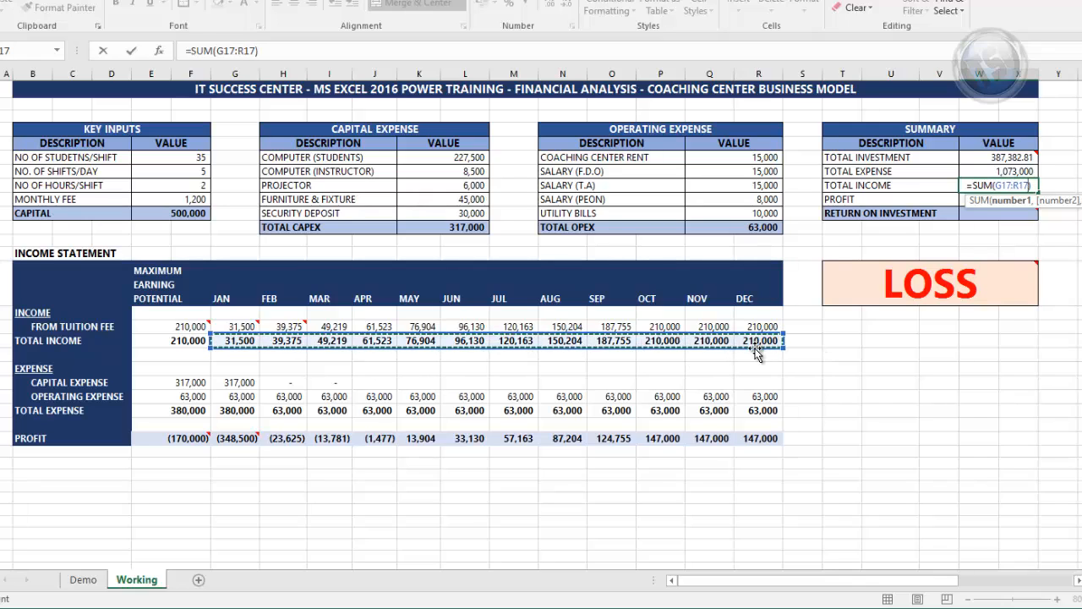
key(Return)
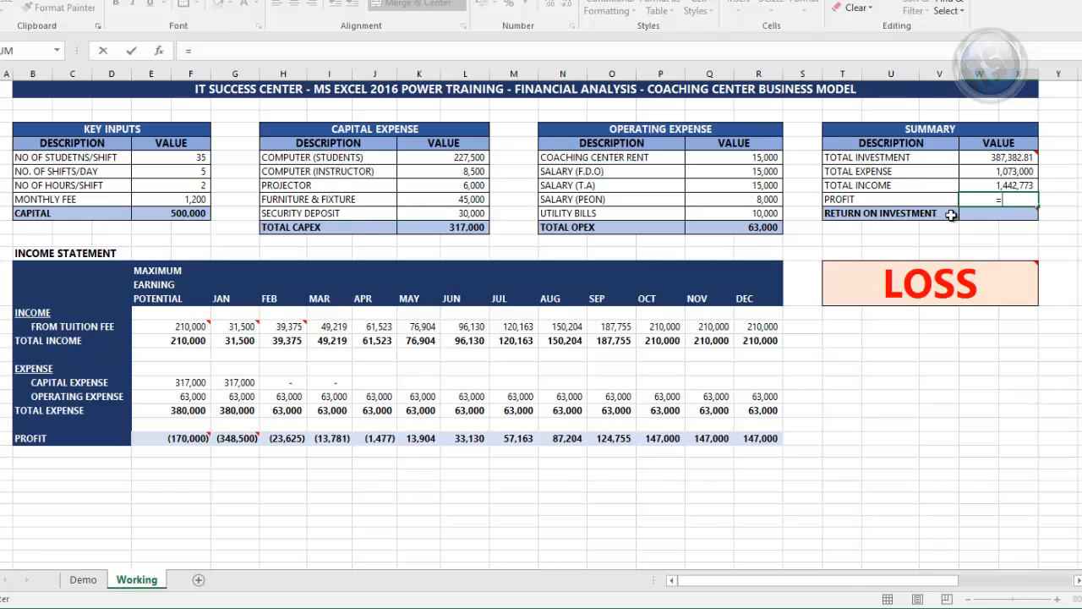
Calculate the Summary's Profit as total income minus total expense with =W8-W7.
click(980, 183)
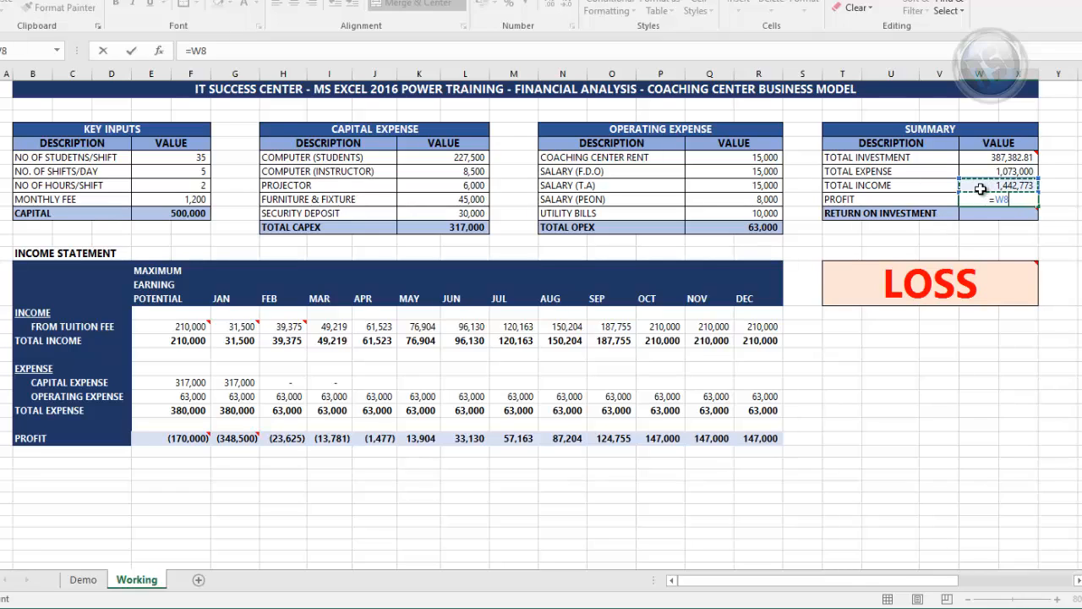
text(-)
click(985, 172)
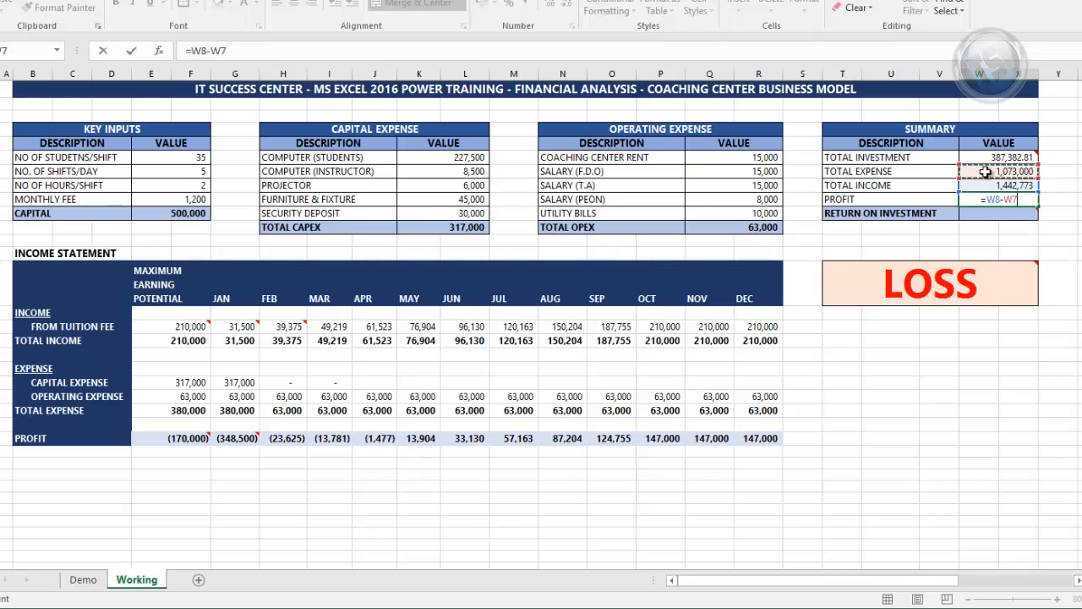
key(Return)
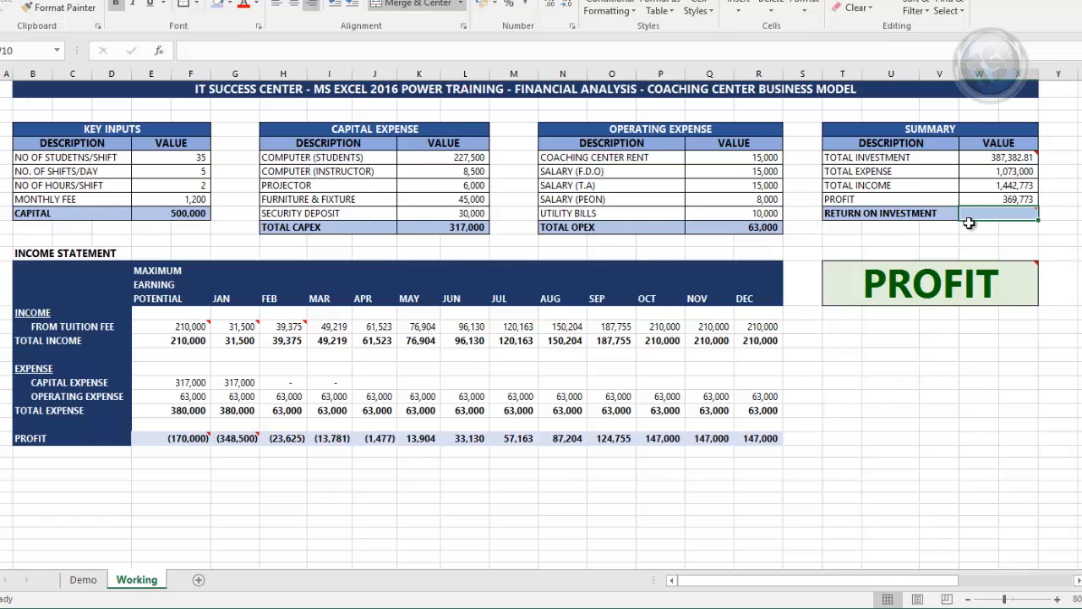
Calculate the Summary's Return on Investment as profit divided by total investment with =W9/W6.
drag(893, 580, 1039, 581)
mouse_move(611, 209)
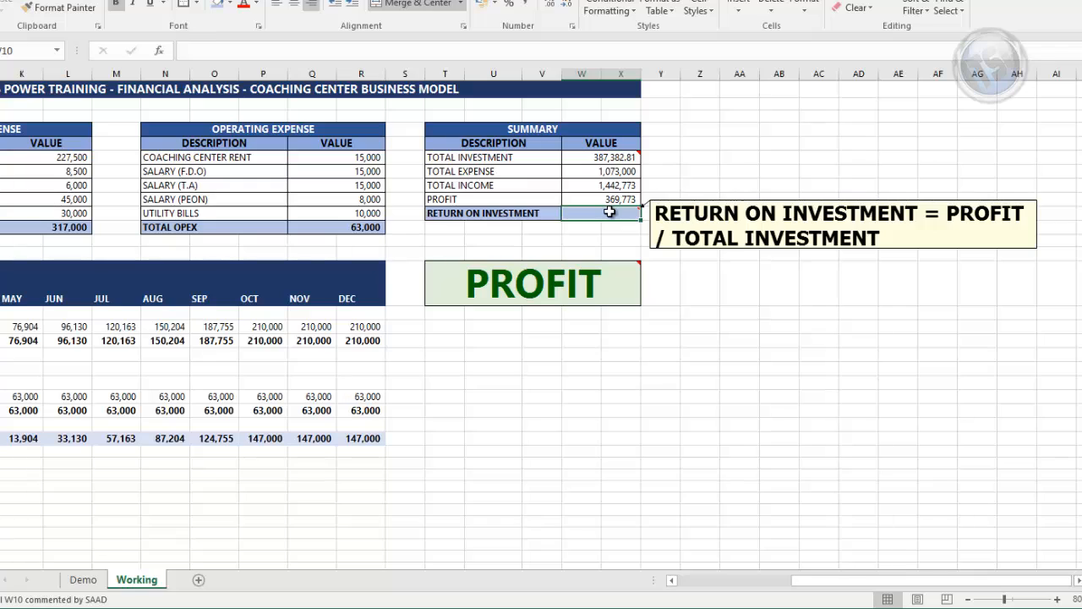
text(=)
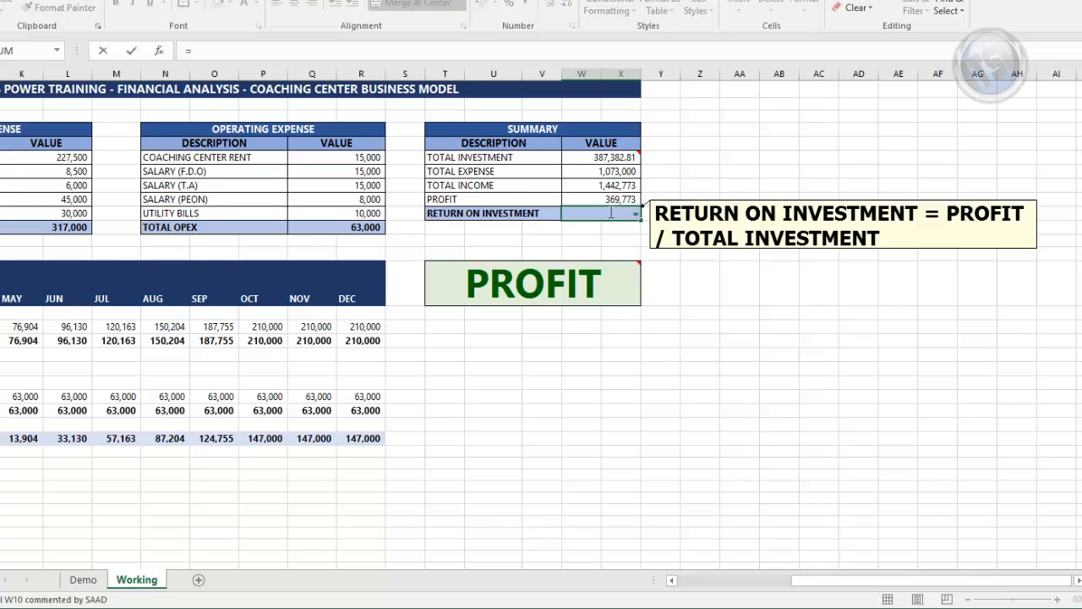
click(610, 200)
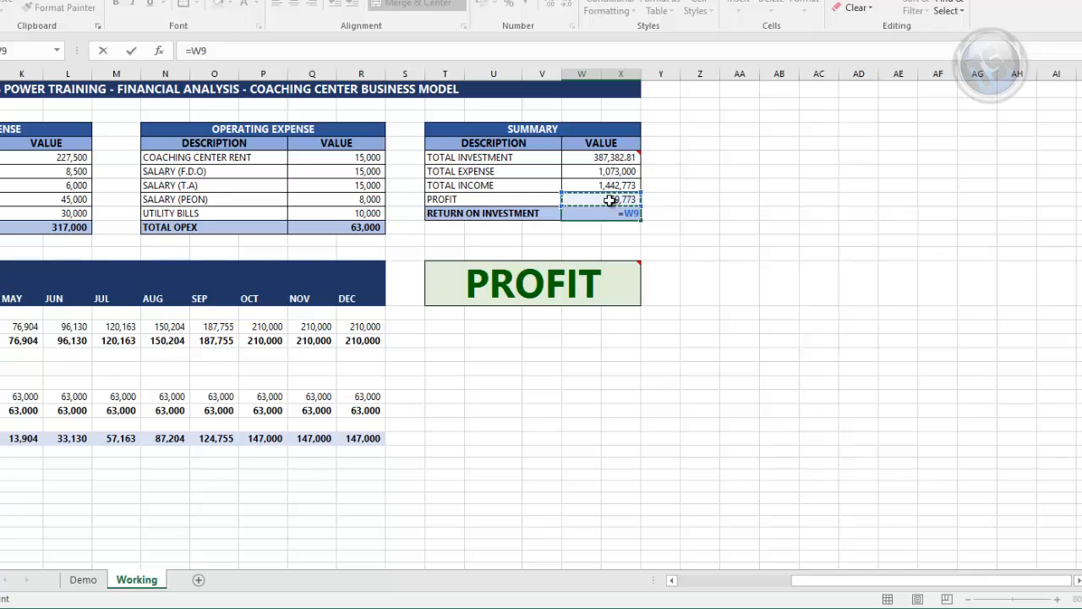
text(/)
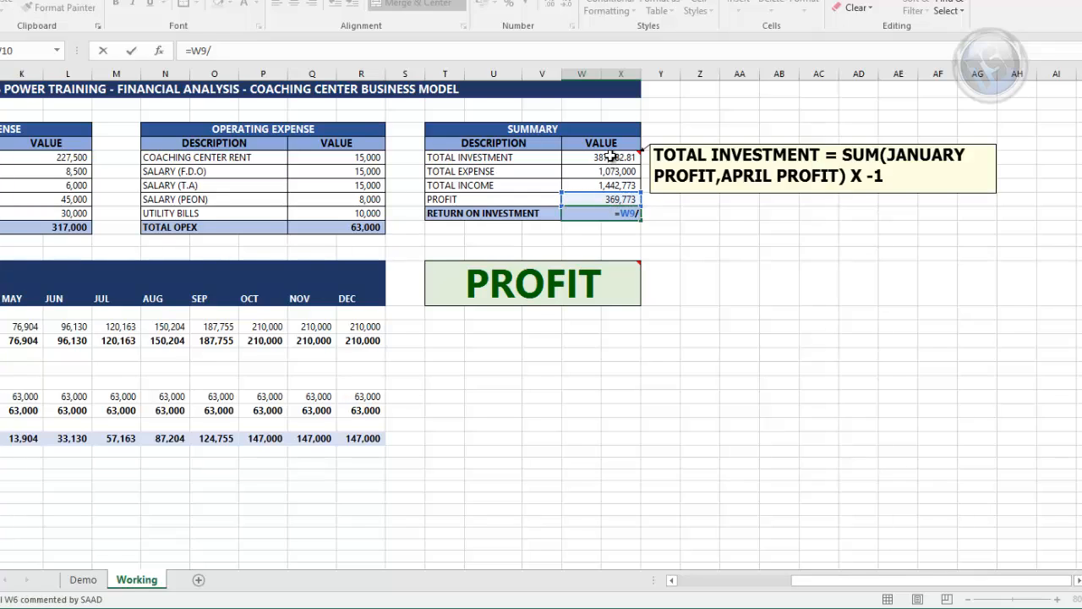
click(610, 157)
key(Return)
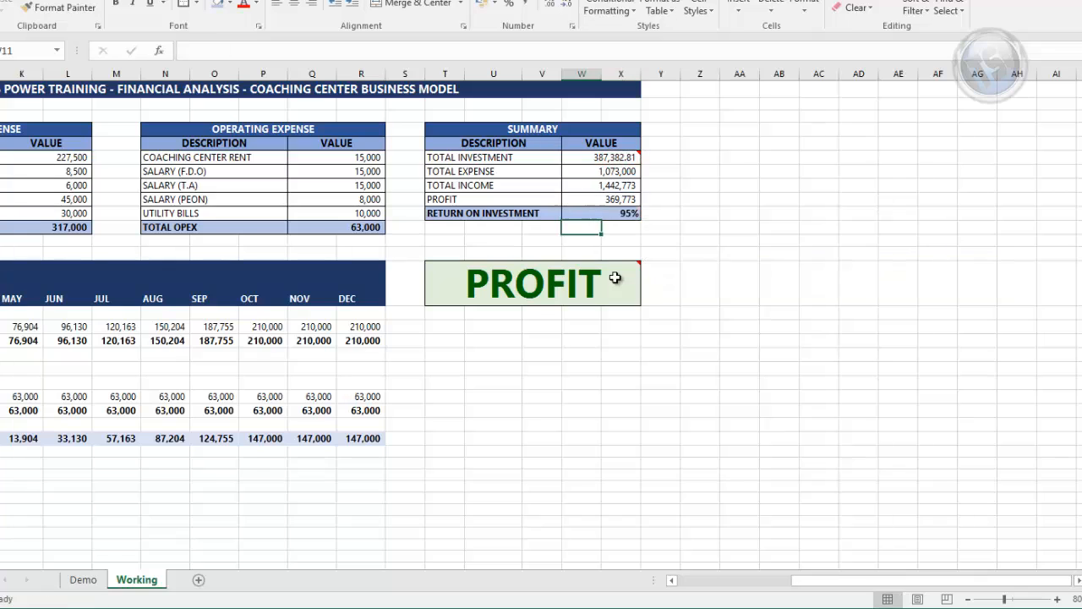
Switch to the Demo sheet and set the monthly fee in Key Inputs to 700.
drag(850, 583, 617, 543)
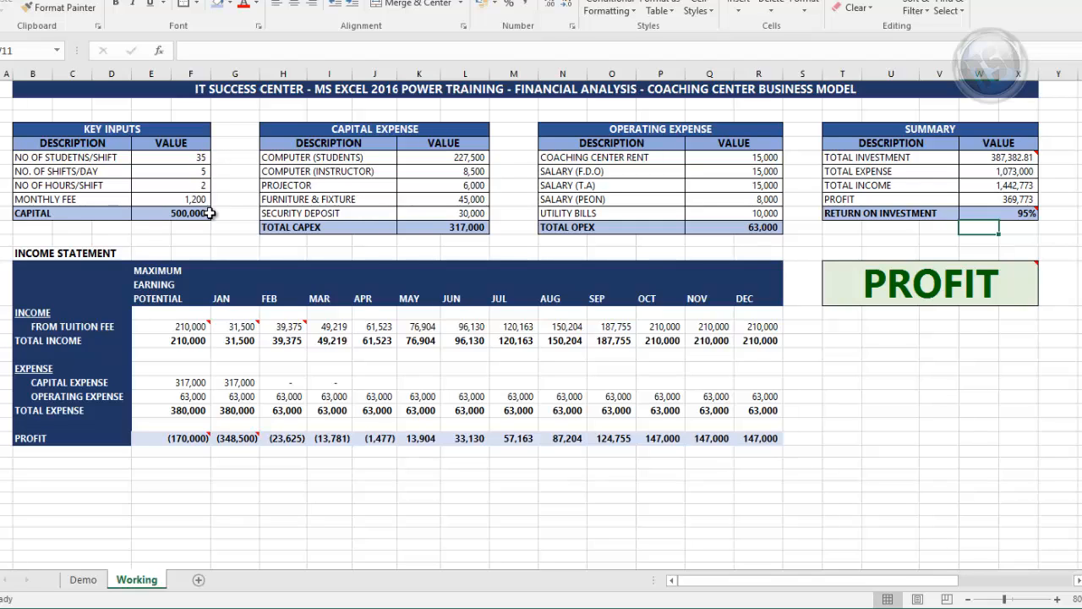
mouse_move(1021, 217)
click(85, 580)
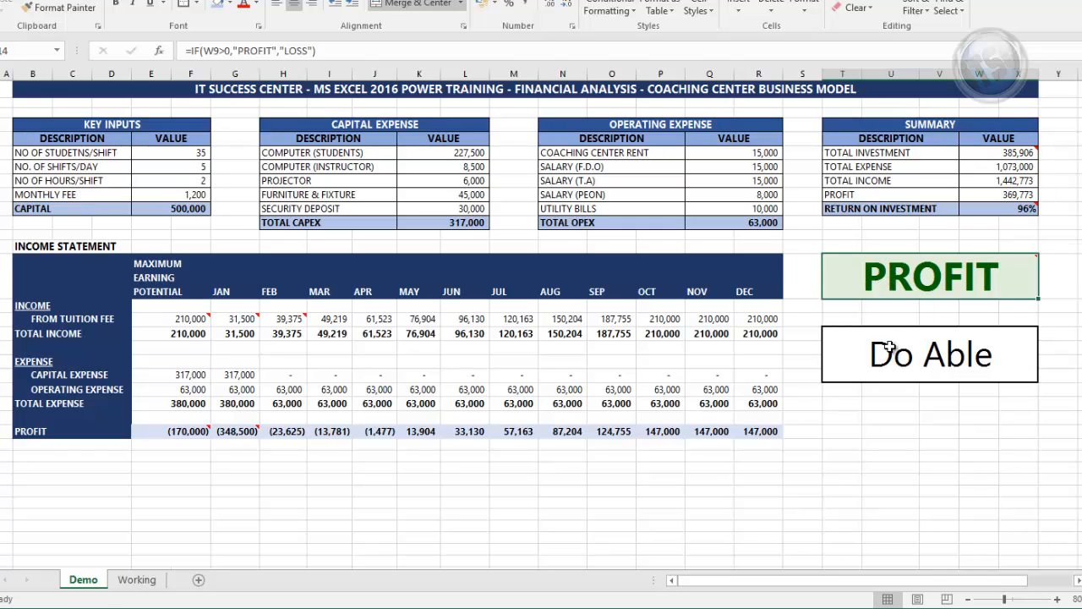
click(195, 194)
text(700)
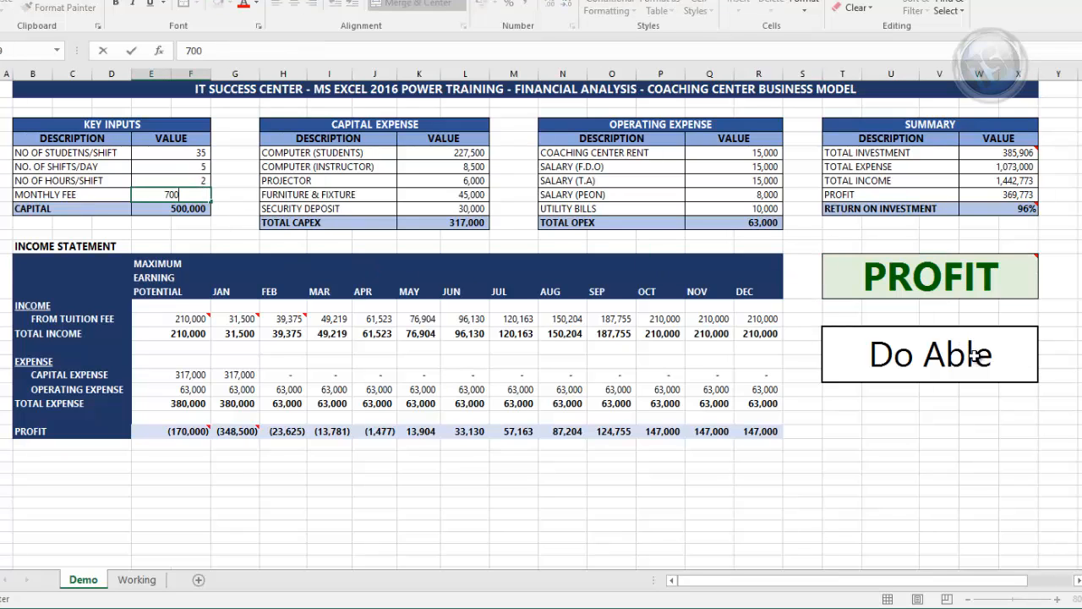
key(Return)
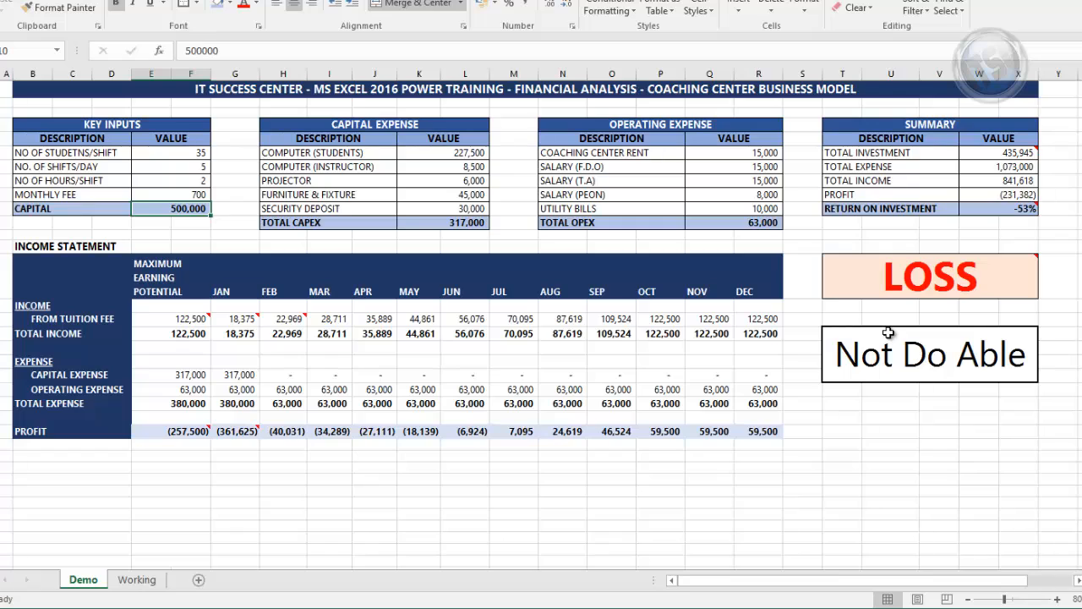
Clear the existing IF formula from the profit-or-loss verdict cell below the Summary.
mouse_move(925, 281)
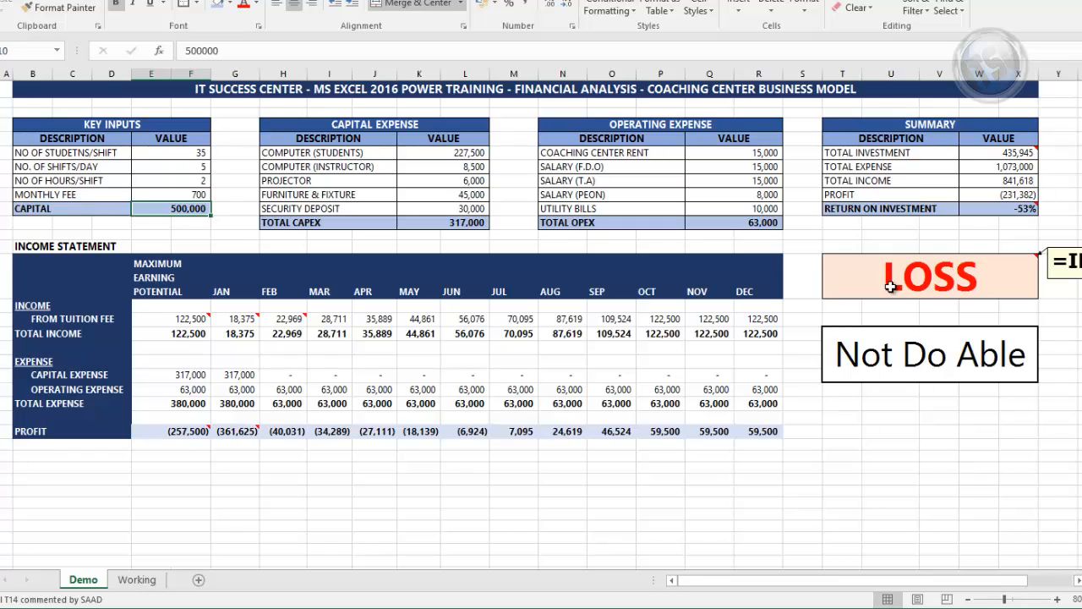
click(890, 288)
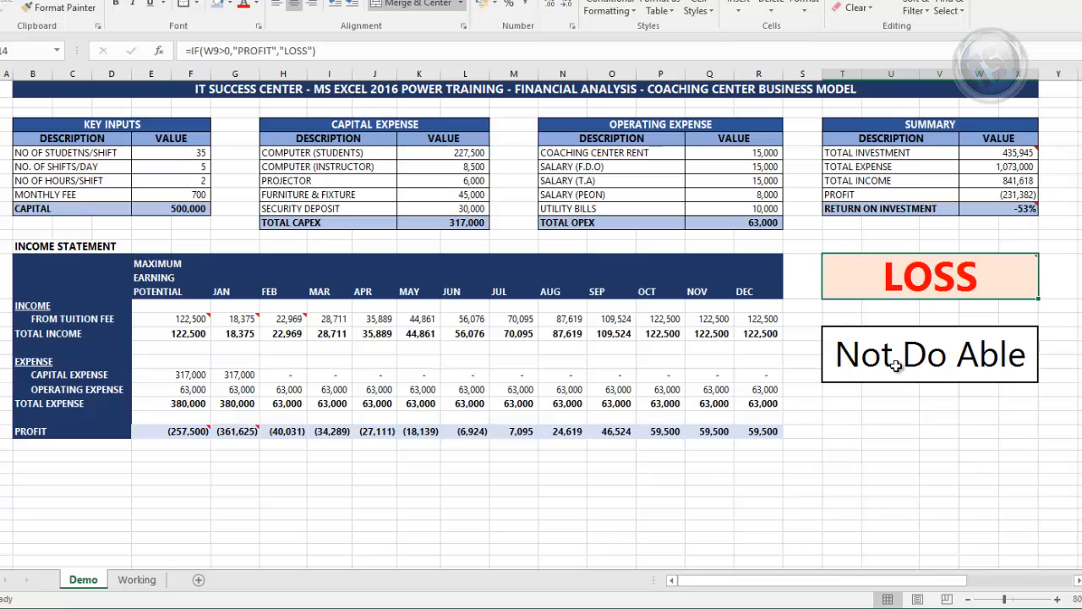
drag(887, 584, 991, 585)
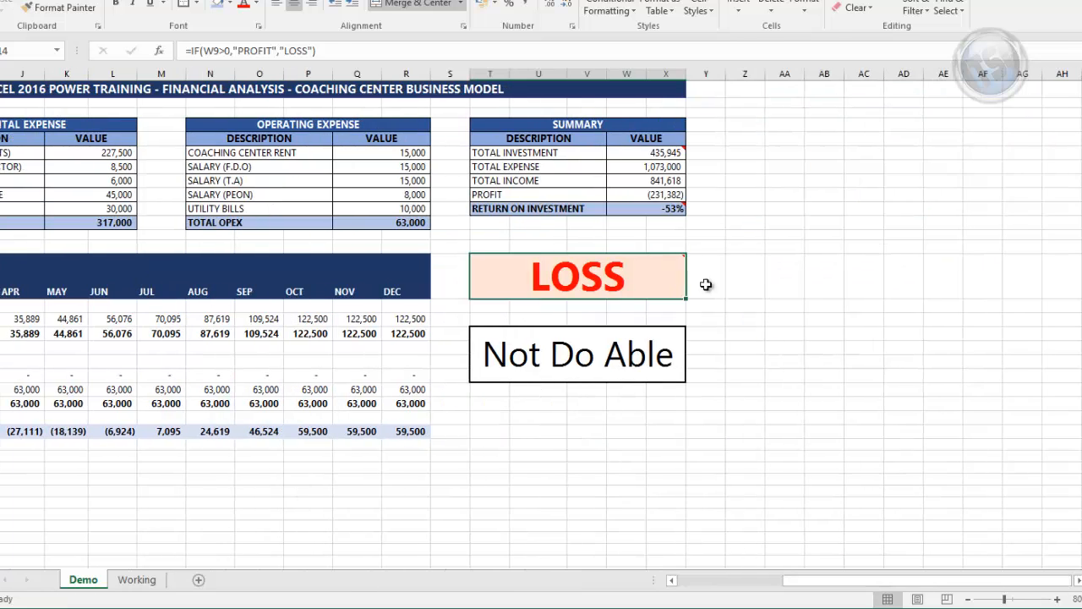
mouse_move(666, 264)
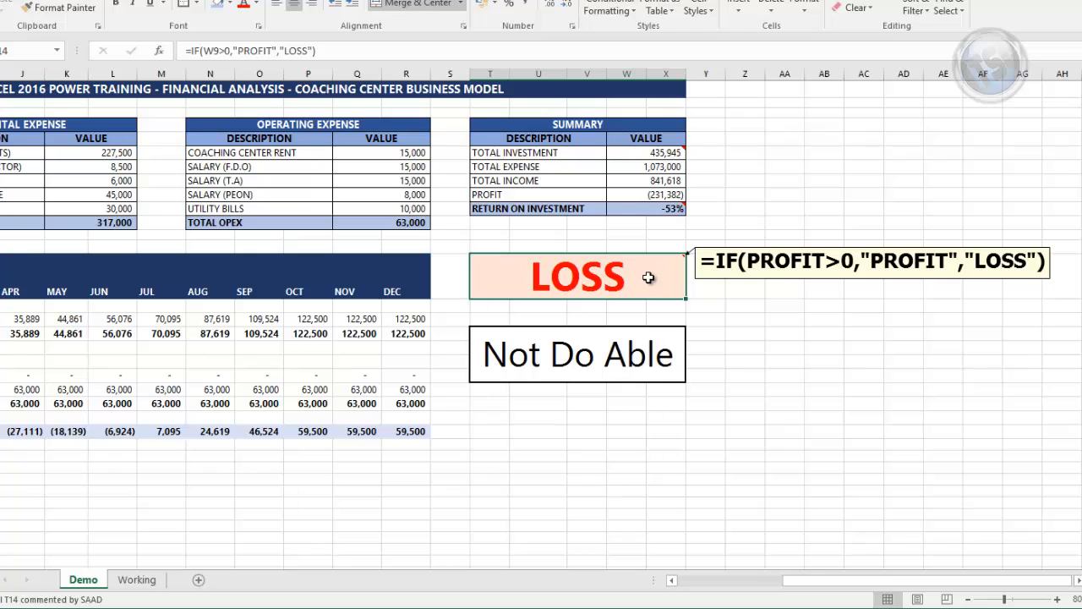
key(Delete)
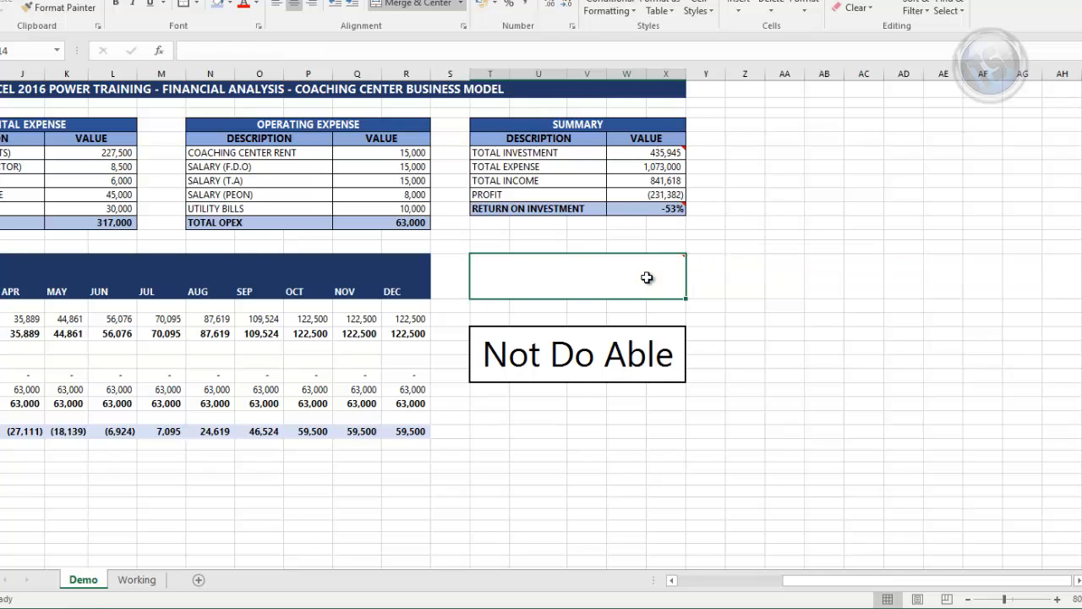
Enter =IF(W9>0,"PROFIT","LOSS") in the verdict cell to test the Summary's Profit.
text(=if)
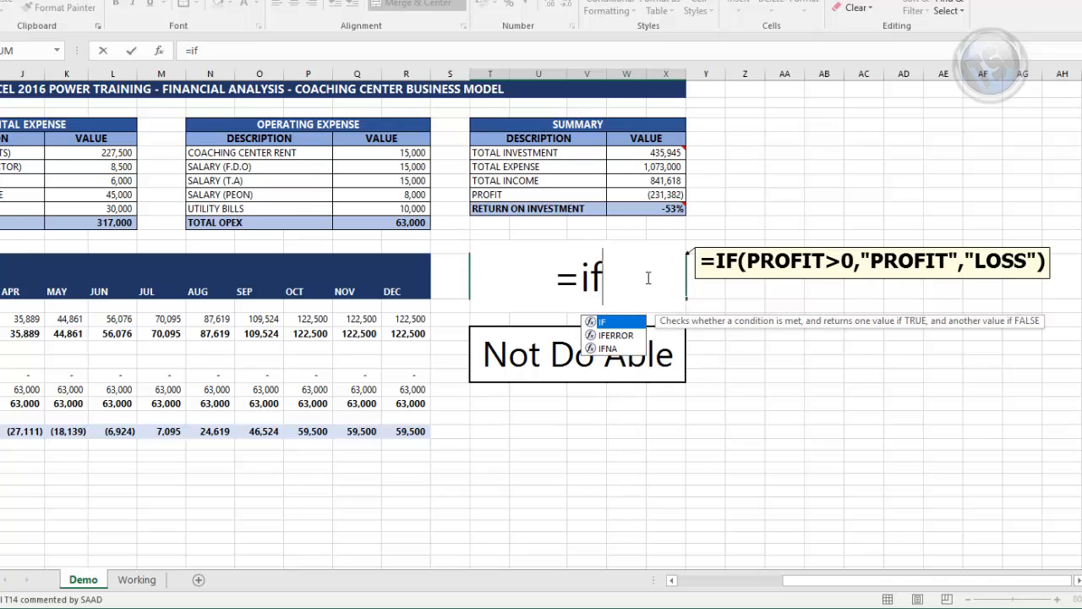
key(Tab)
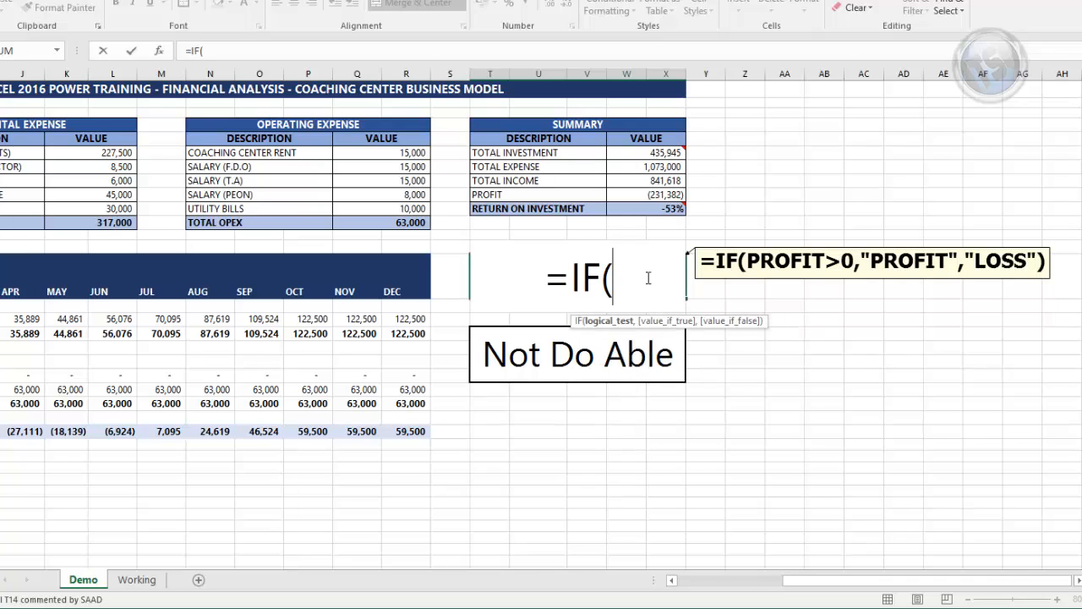
click(659, 197)
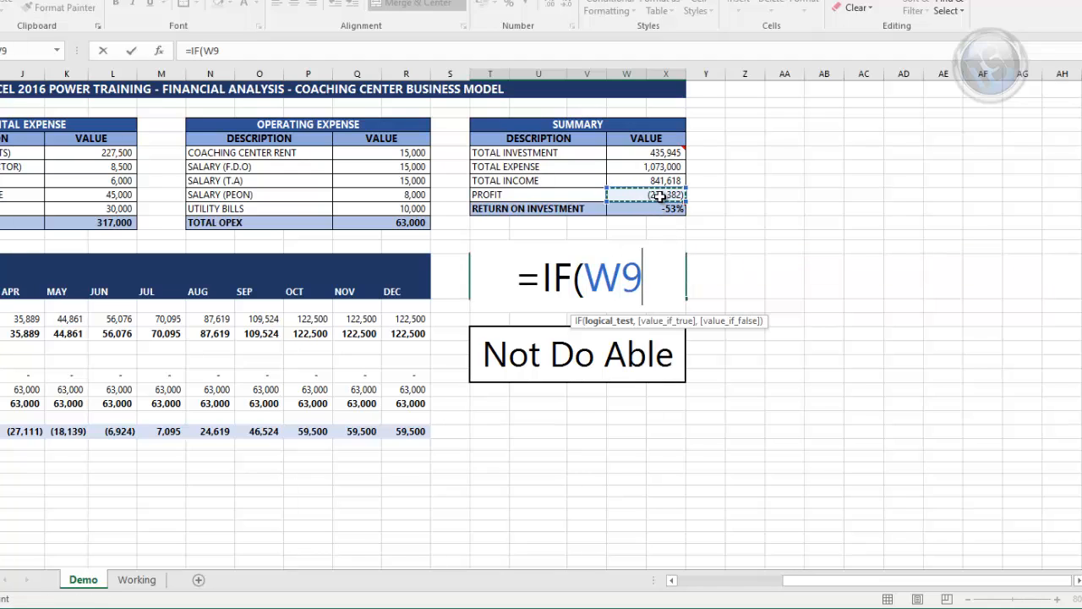
text(>0)
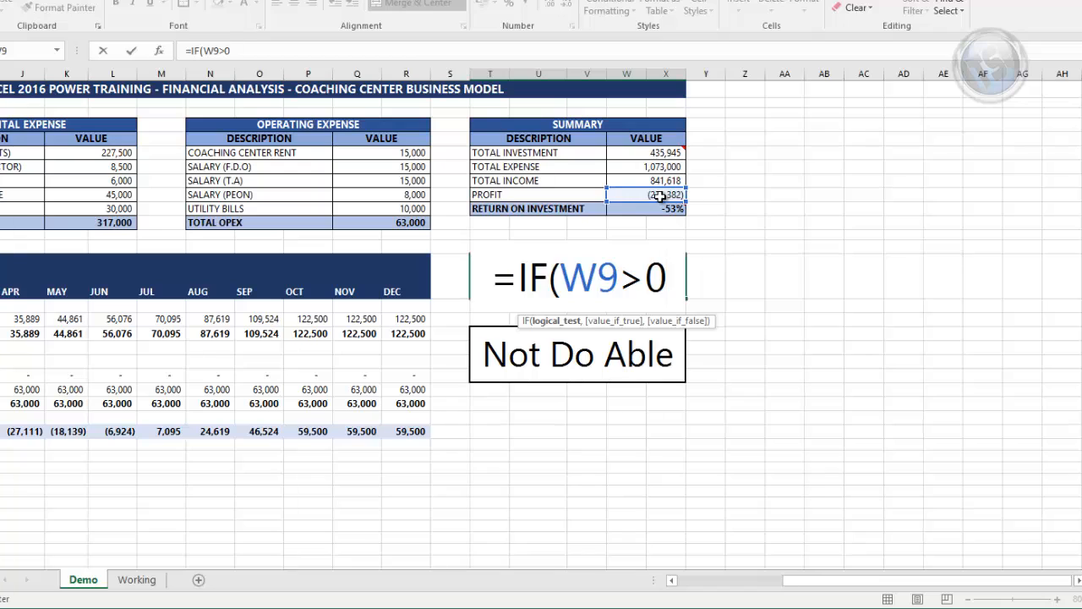
text(,"P)
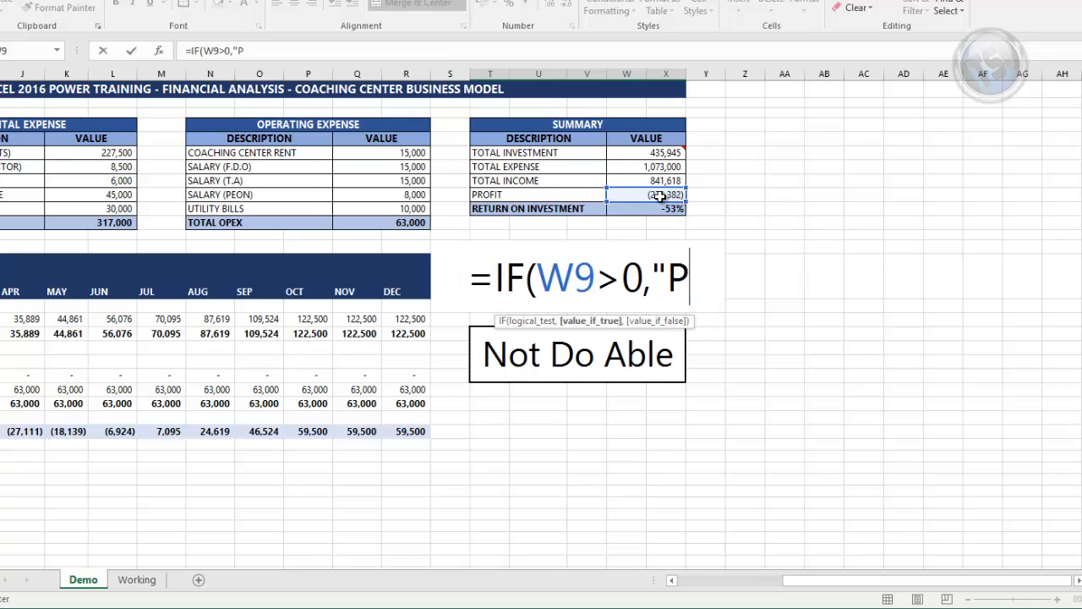
text(ROFIT)
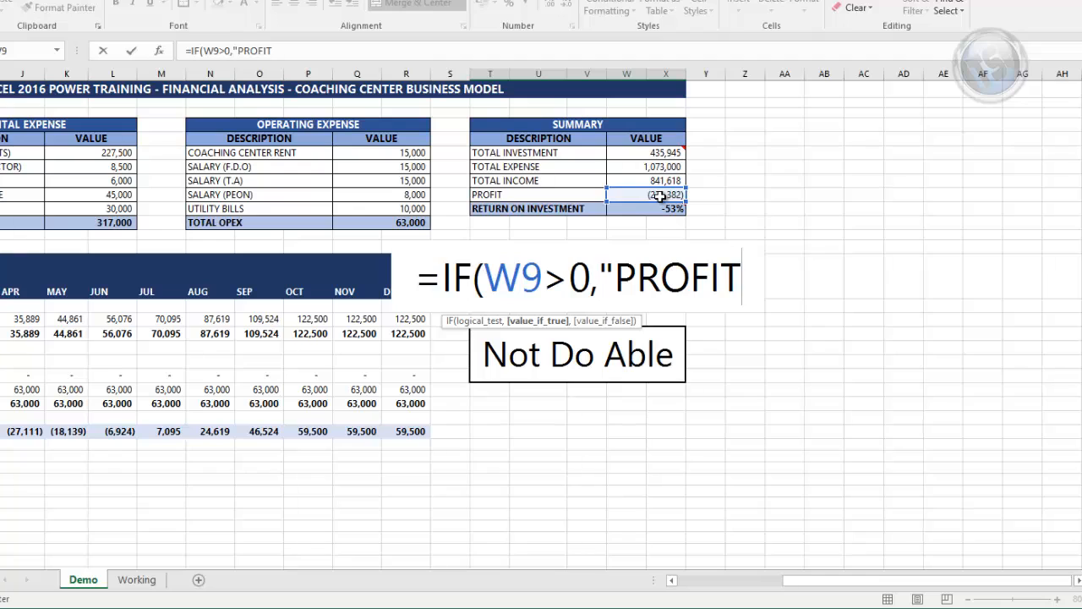
text(:)
key(BackSpace)
text(","LOSS")
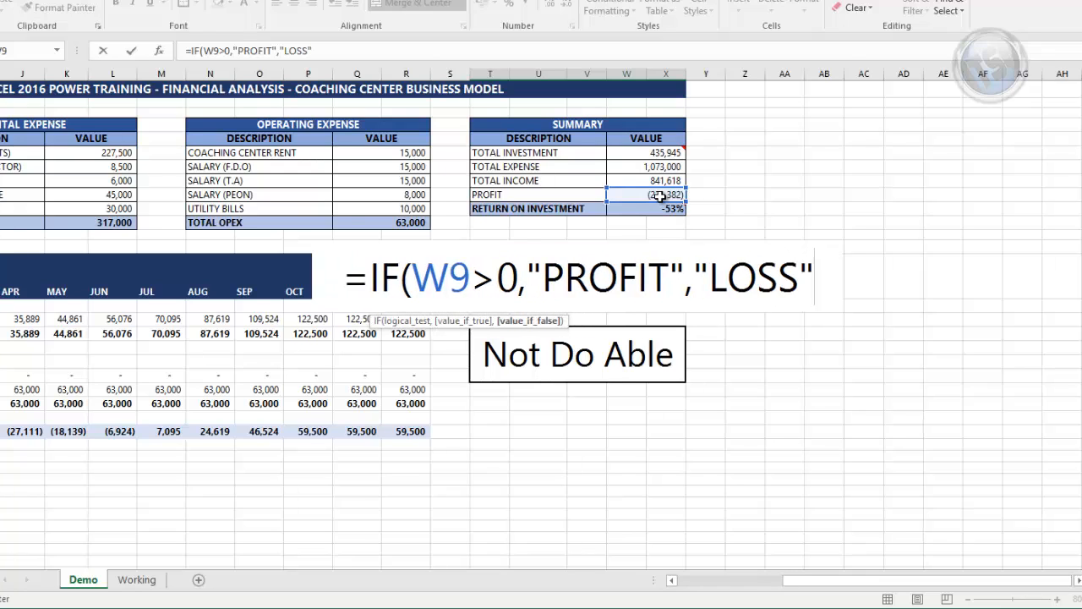
text())
key(Return)
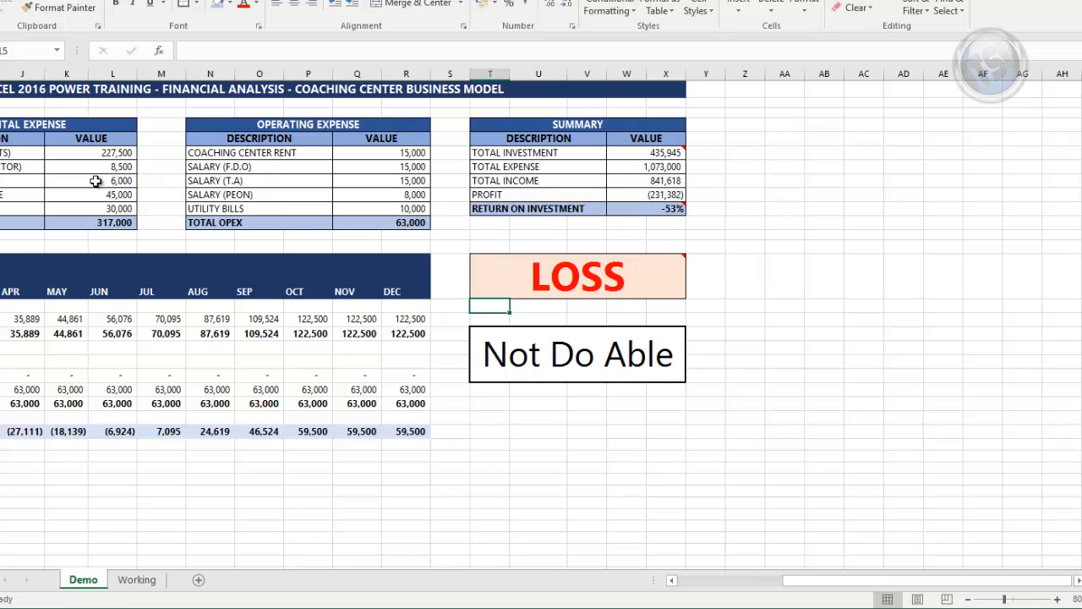
Set the monthly fee in Key Inputs to 1200 to test the profit-or-loss verdict.
drag(905, 580, 837, 580)
click(186, 194)
text(1,)
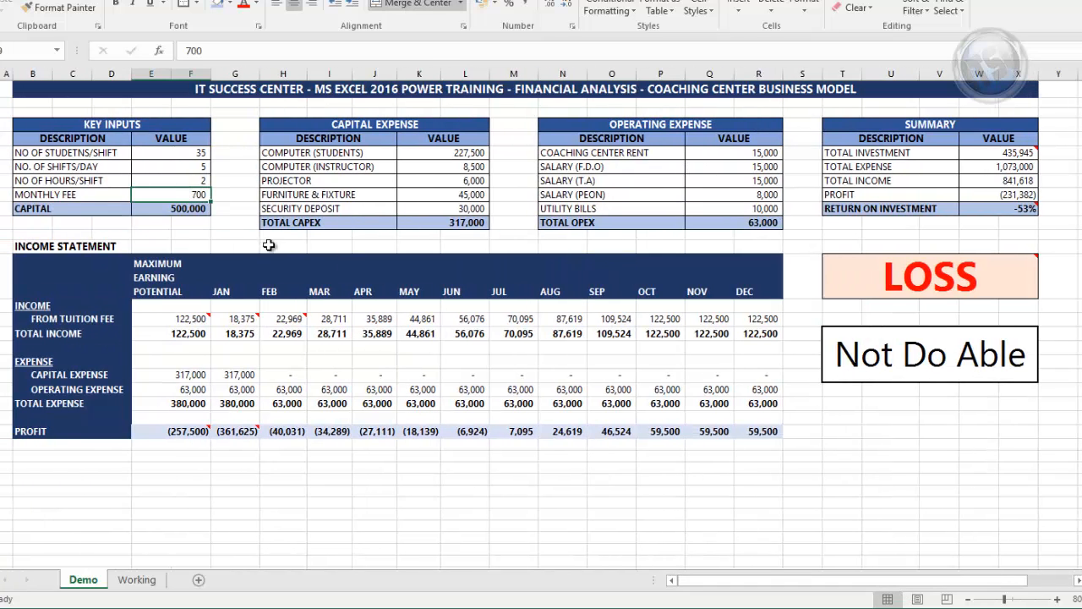
text(200)
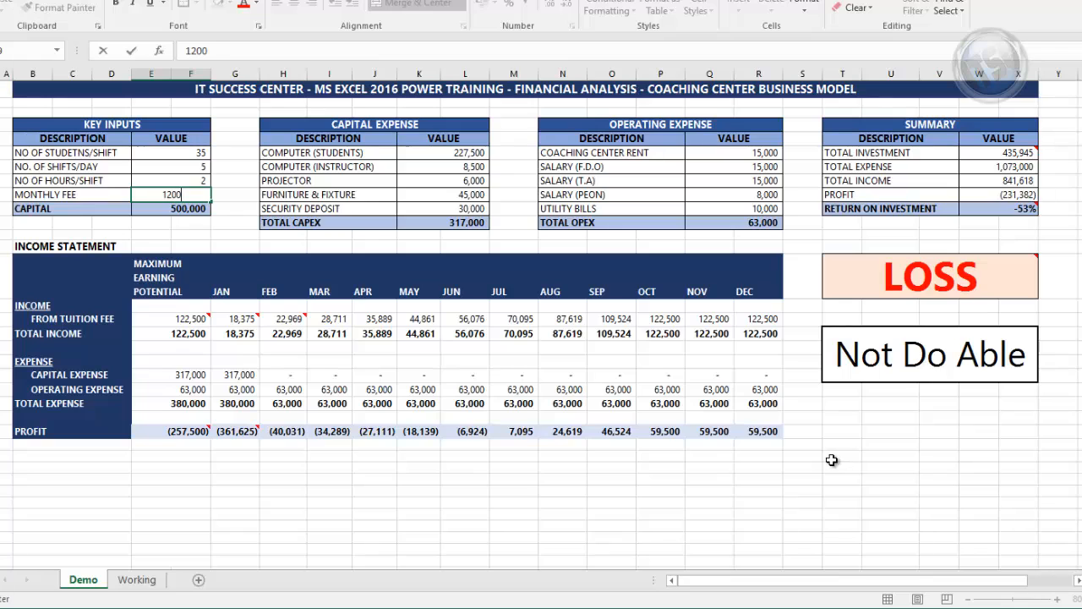
key(Return)
key(Right)
key(Right)
key(Right)
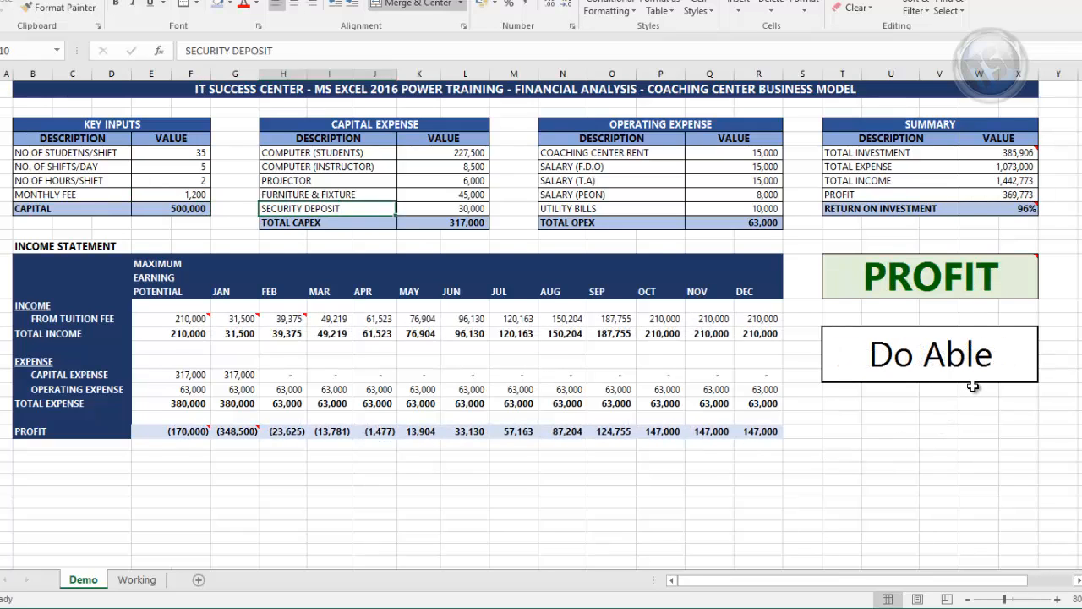
Inspect the verdict cell's conditional formatting rule for the text PROFIT, including its font, border and fill, without changing it.
click(930, 283)
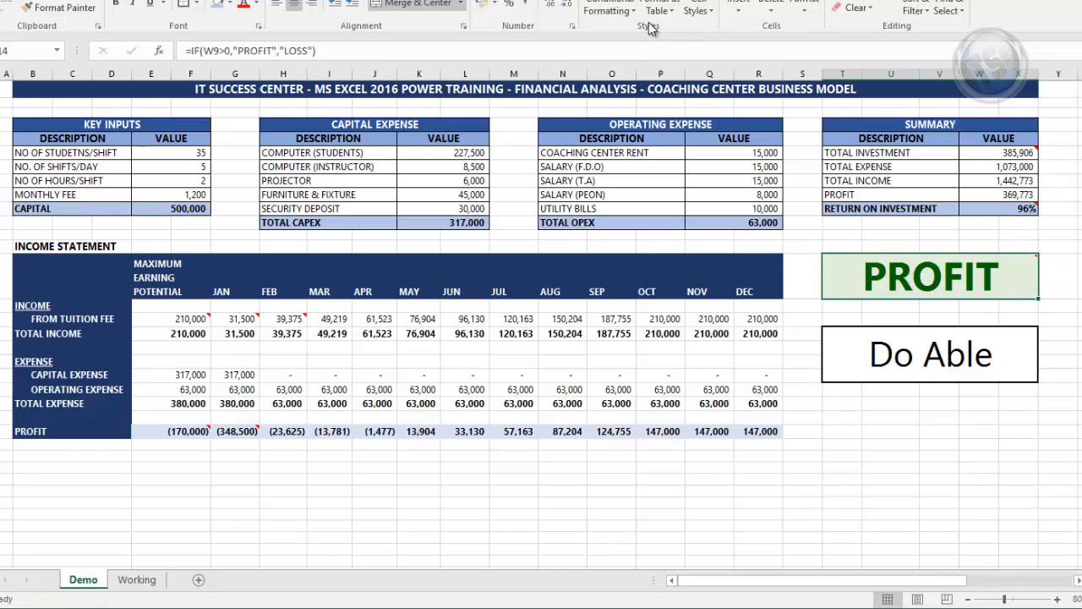
click(611, 8)
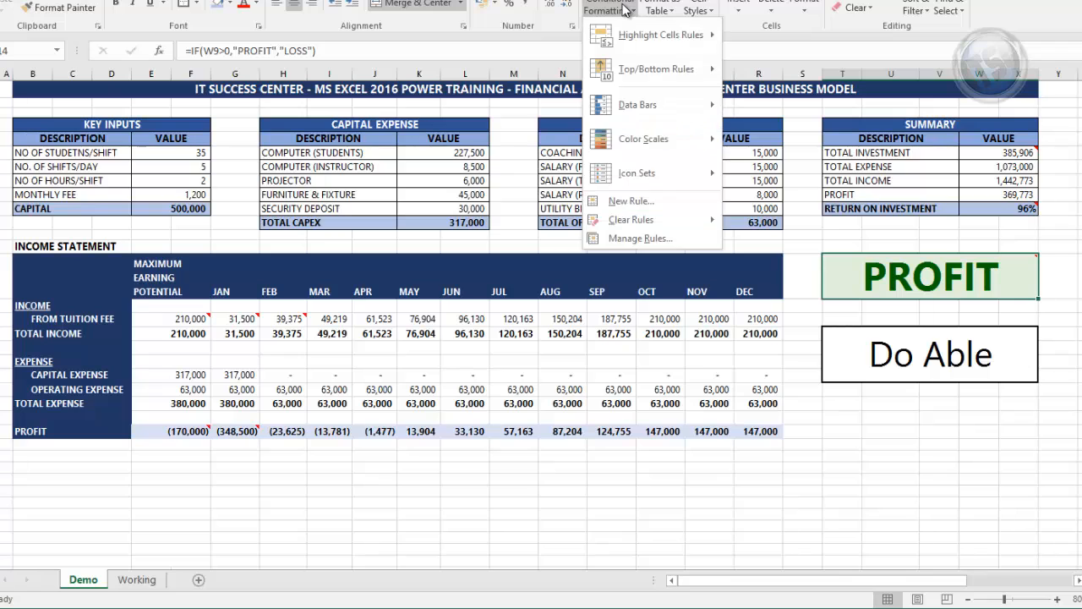
click(621, 237)
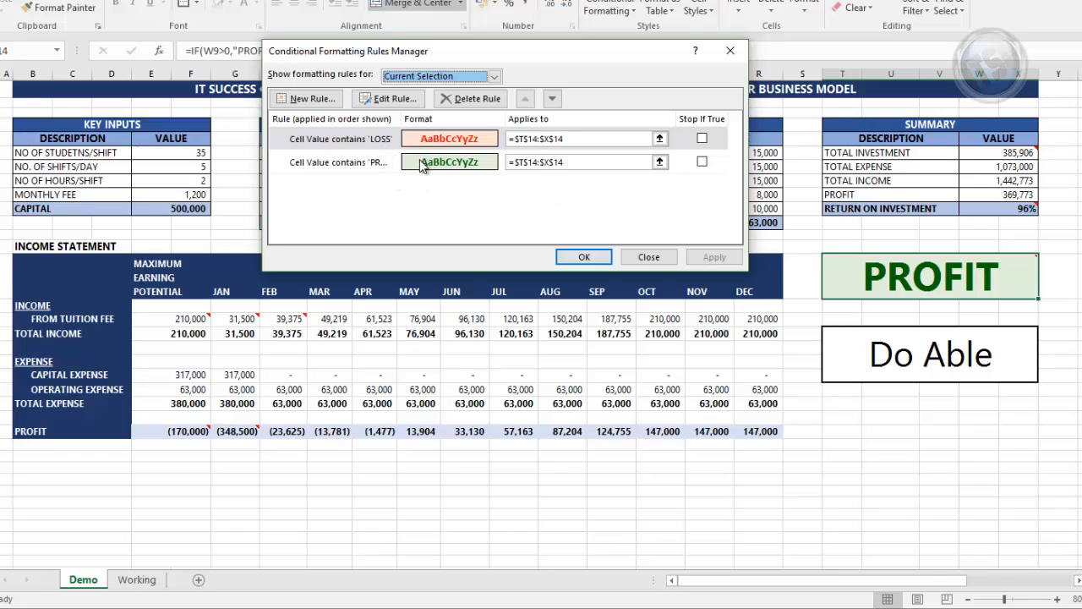
click(359, 174)
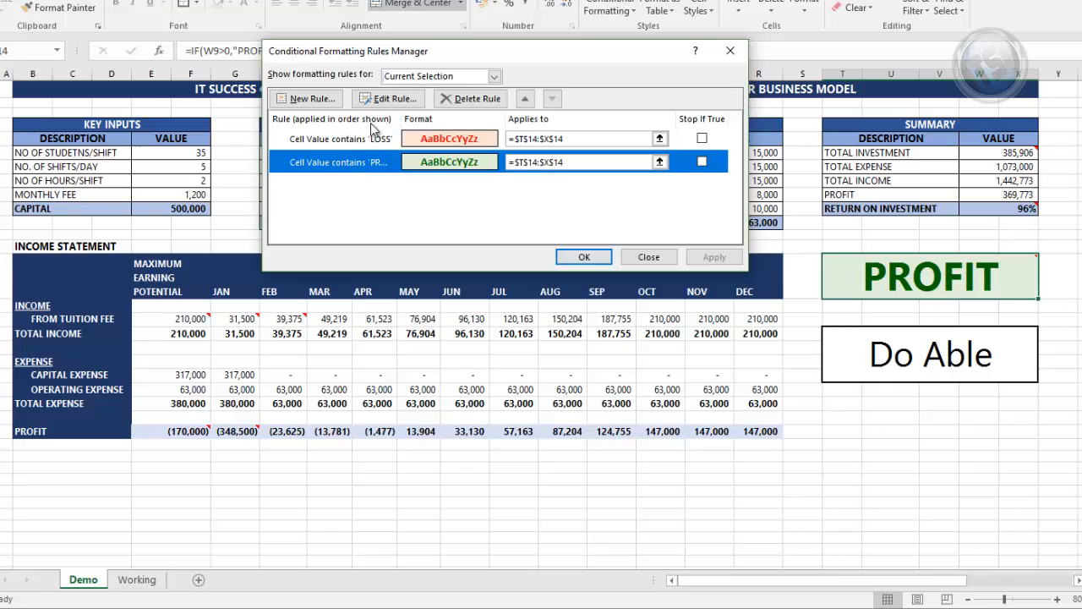
click(385, 99)
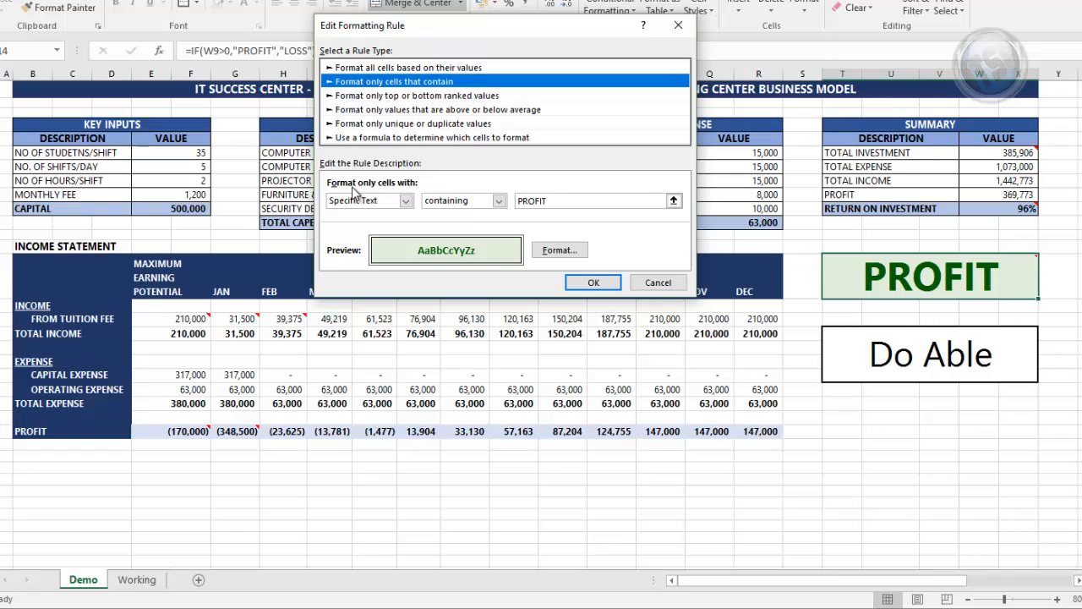
click(407, 201)
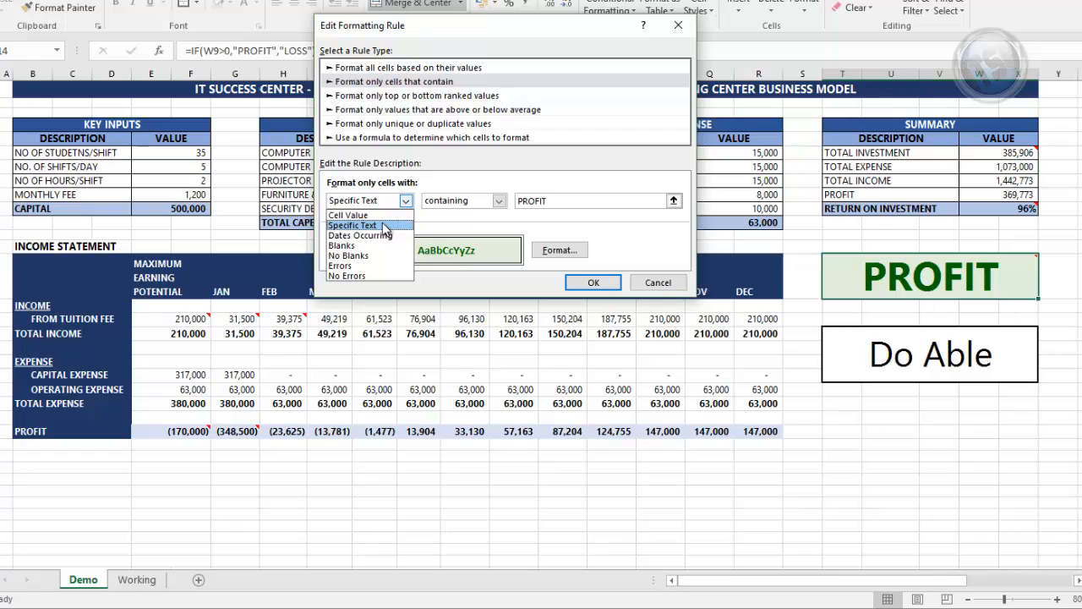
click(383, 225)
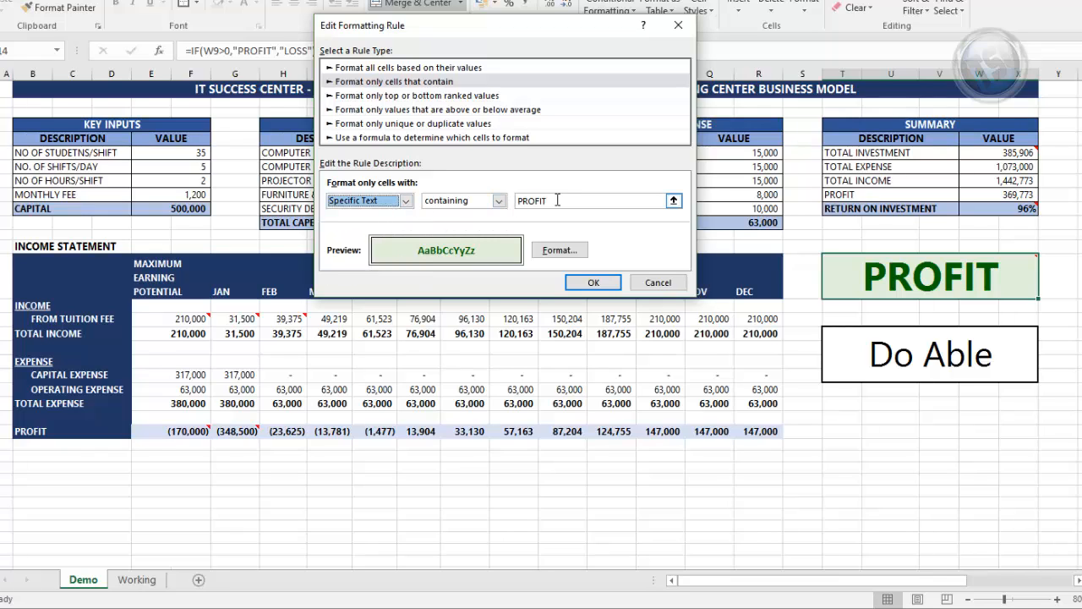
click(561, 251)
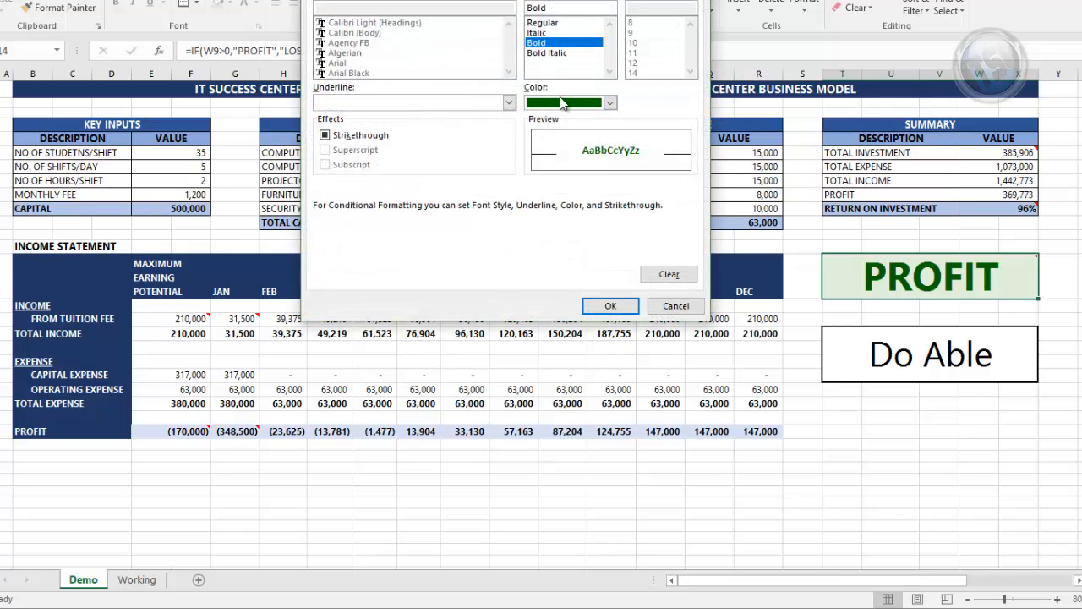
click(390, 0)
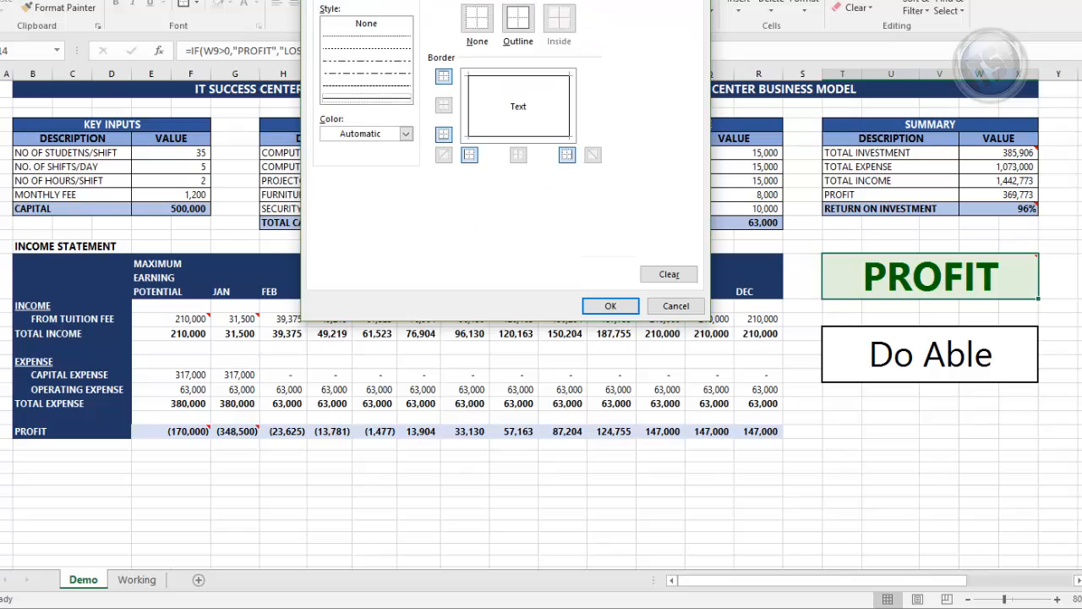
click(419, 0)
click(677, 306)
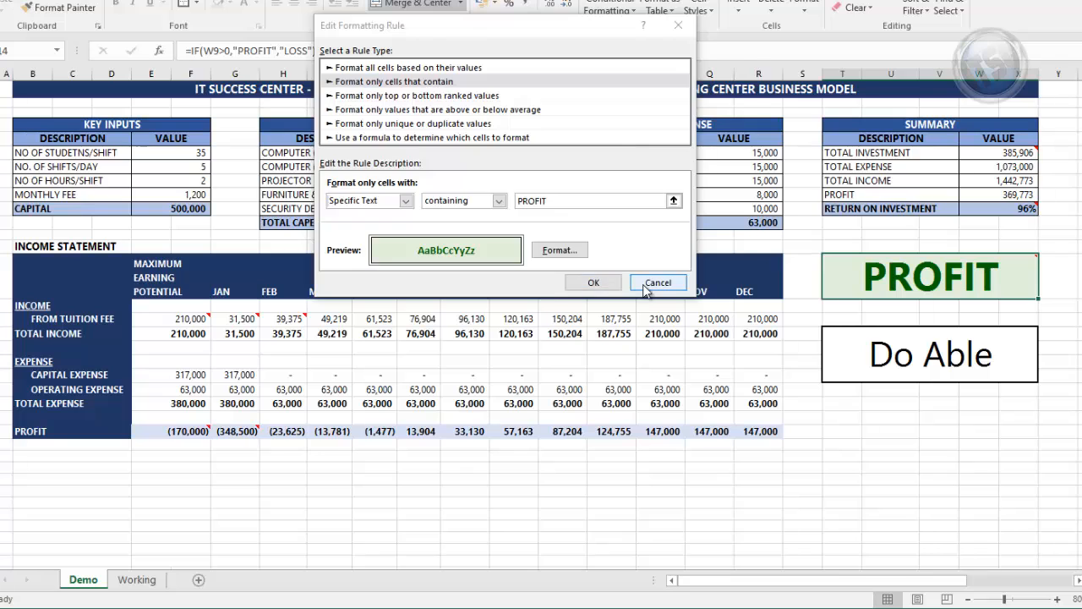
click(656, 282)
Inspect the verdict cell's conditional formatting rule for the text LOSS and its format settings, keeping both rules as they are.
click(392, 148)
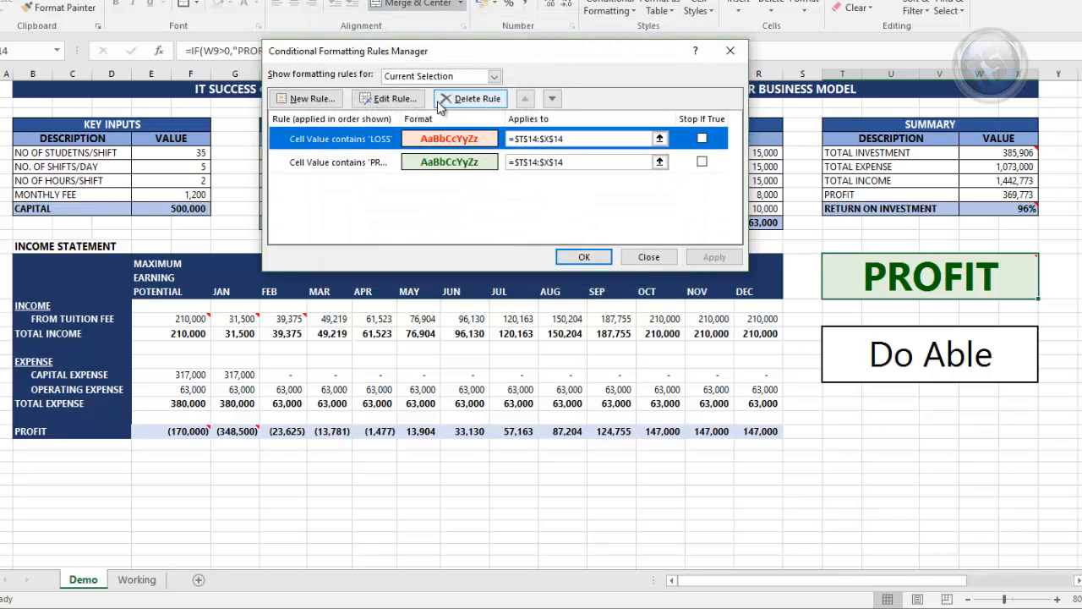
click(408, 99)
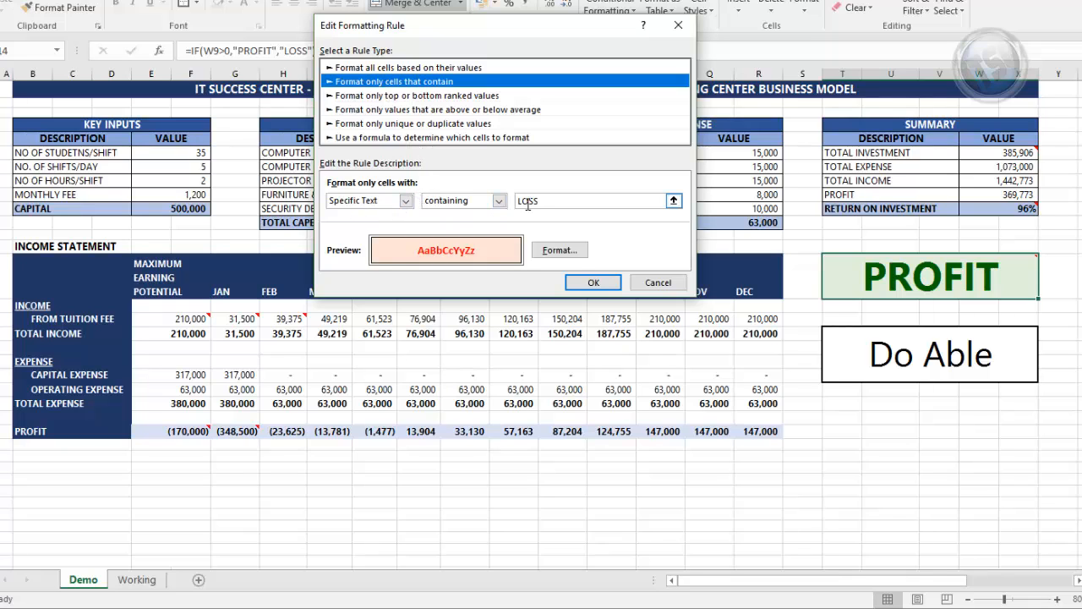
click(558, 249)
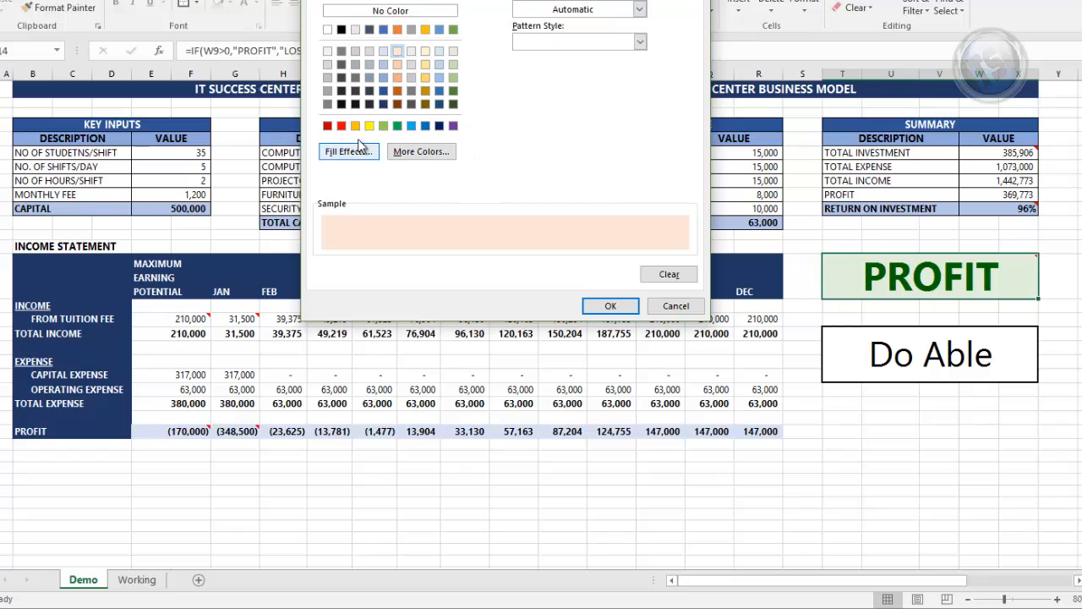
click(399, 0)
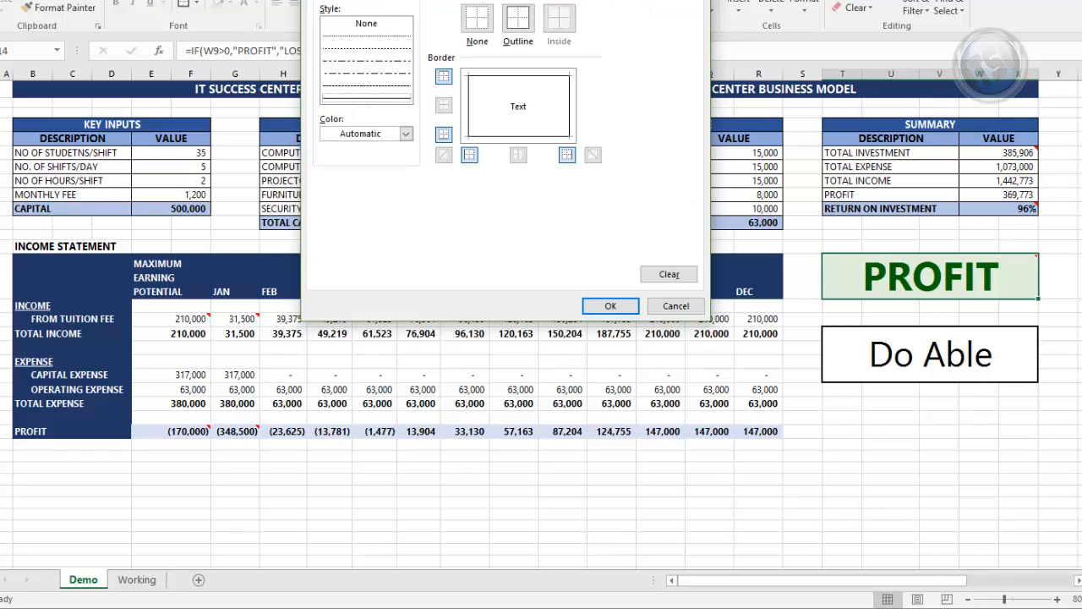
click(365, 0)
click(683, 307)
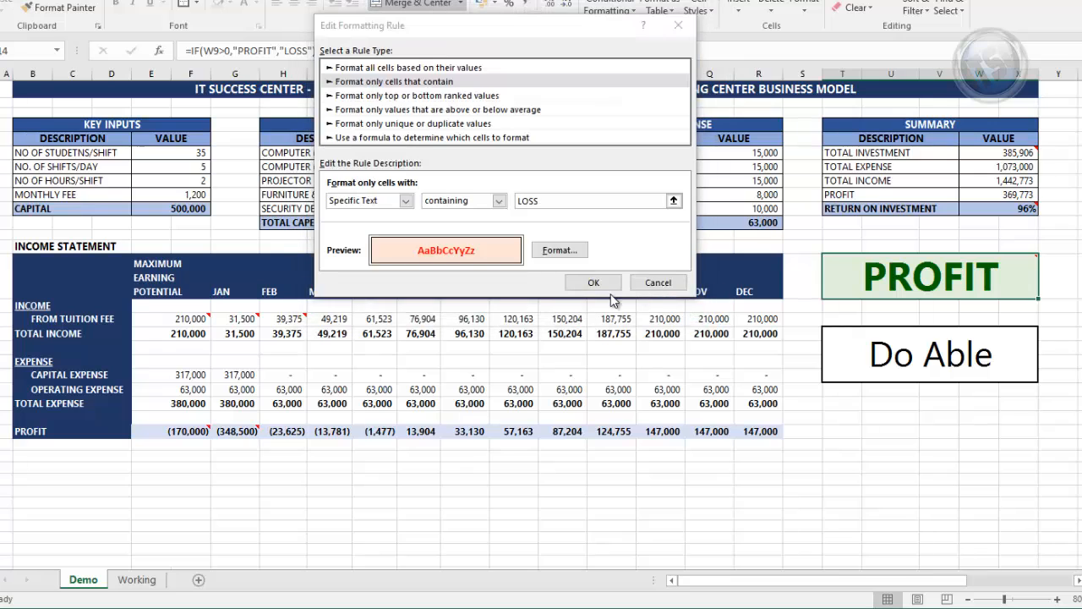
click(595, 282)
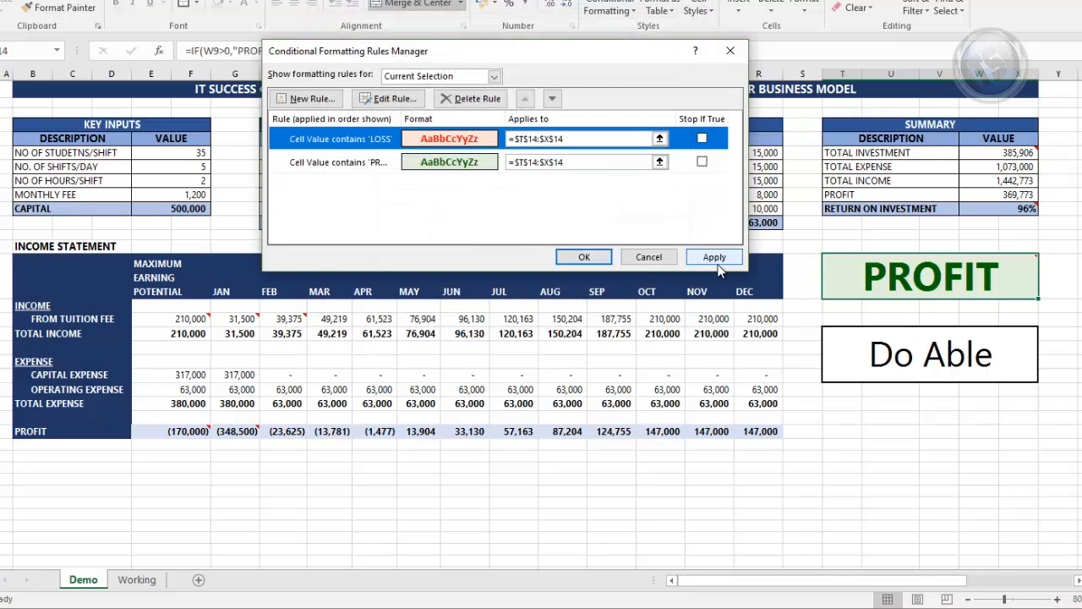
click(714, 257)
click(585, 261)
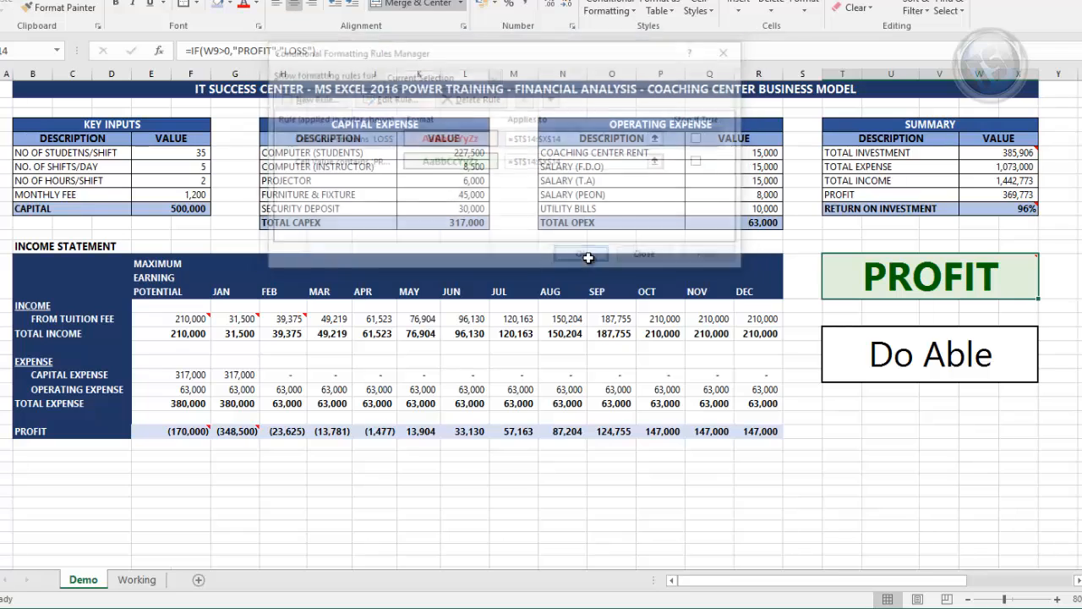
Set the monthly fee in Key Inputs to 1500.
click(200, 196)
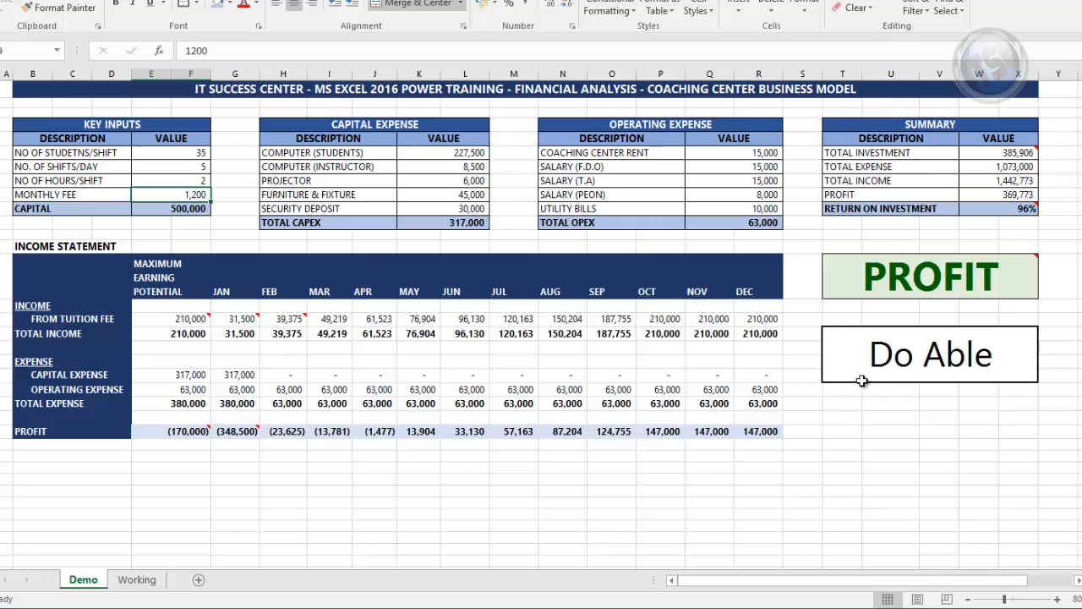
text(1500)
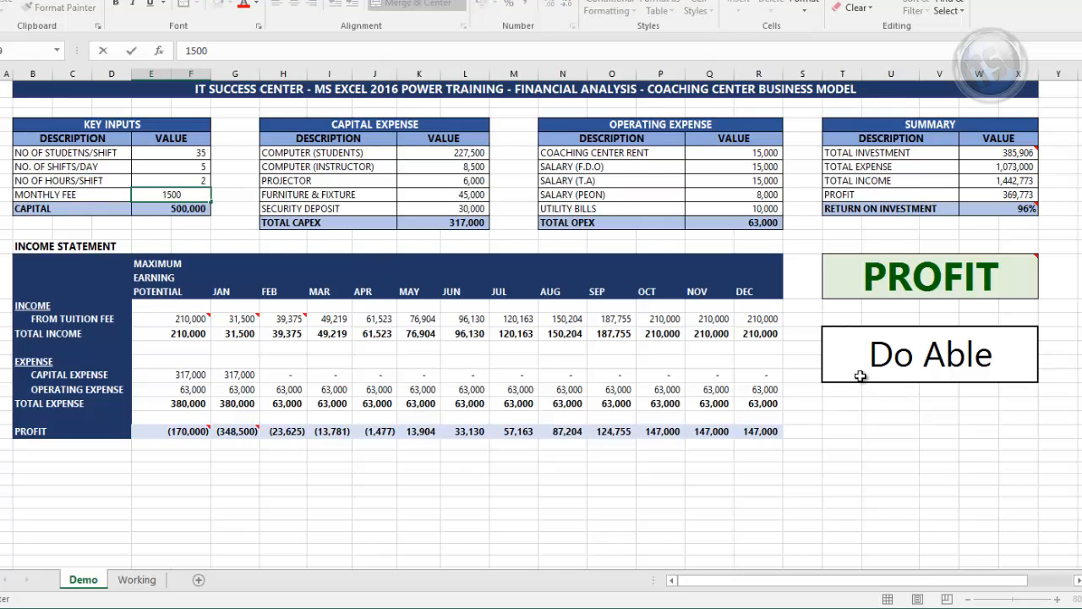
key(Return)
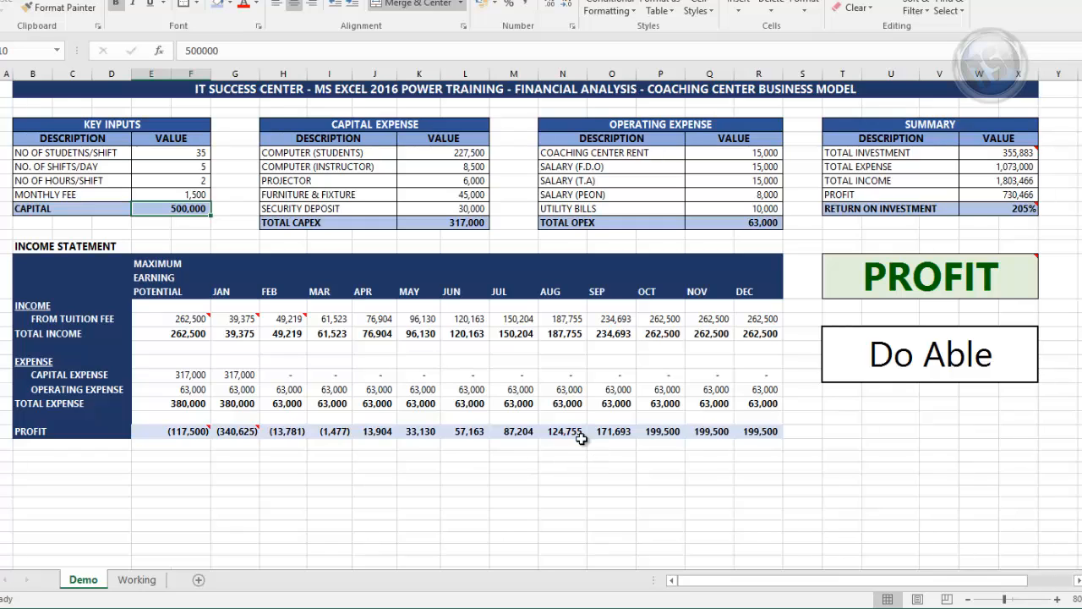
Examine the August to December profits in the income statement against the capital in Key Inputs.
click(551, 433)
drag(556, 432, 749, 431)
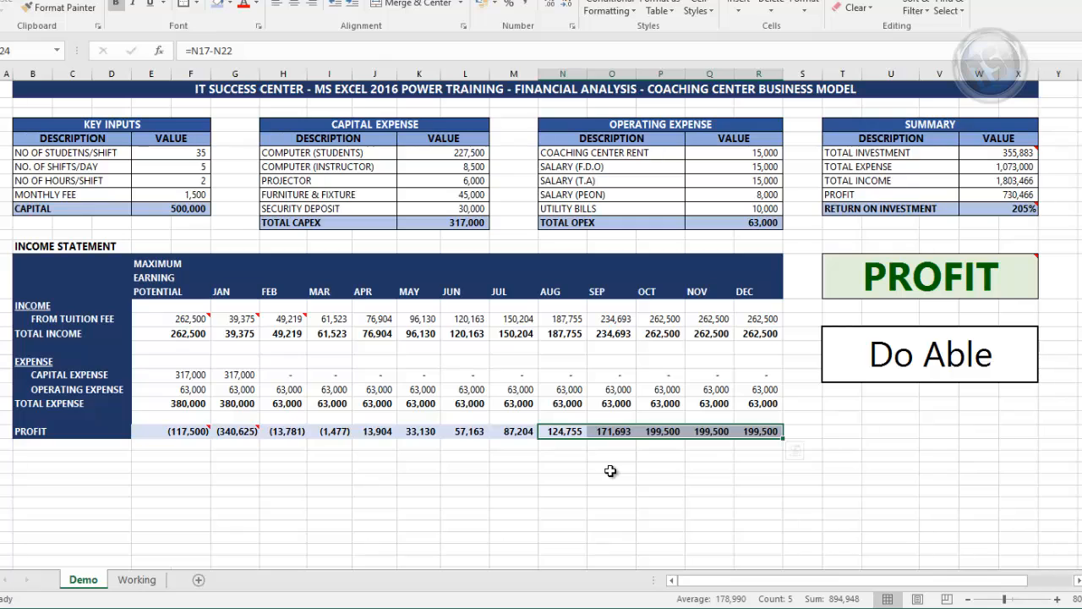
click(194, 209)
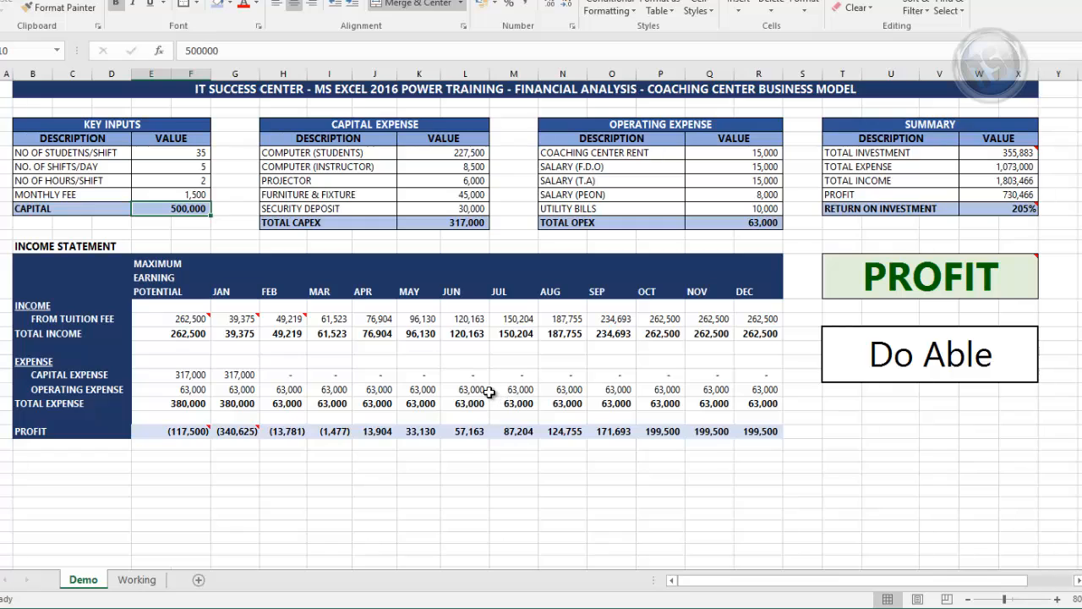